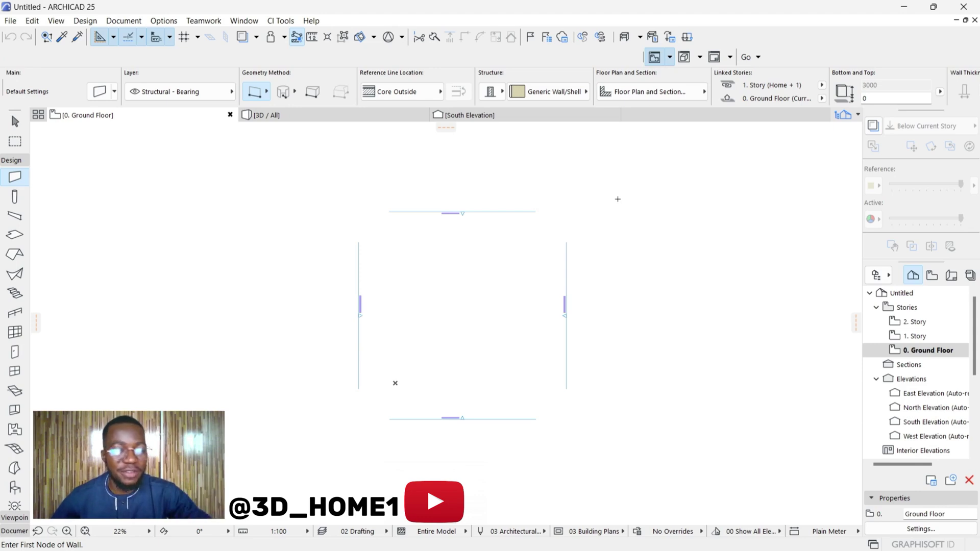
pyautogui.scroll(-2, 618, 199)
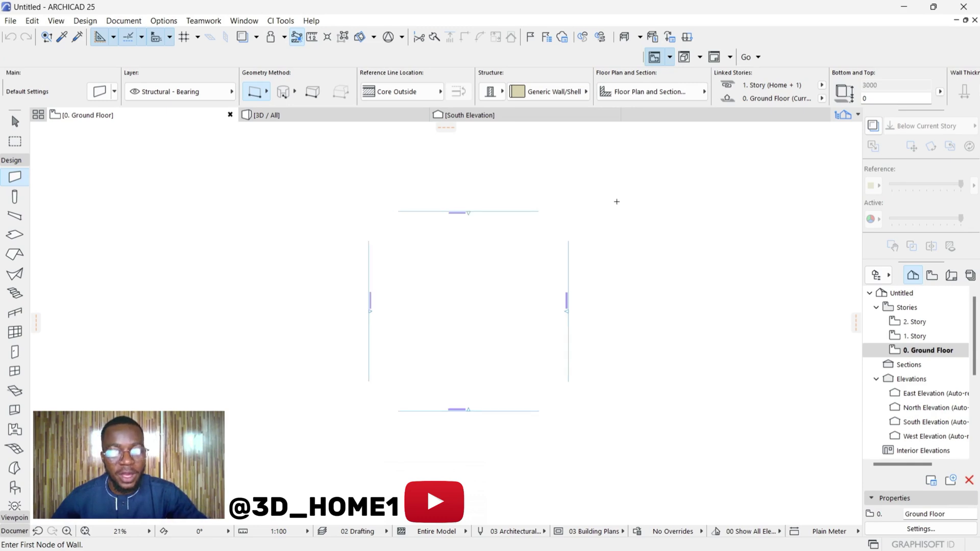
pyautogui.scroll(2, 495, 269)
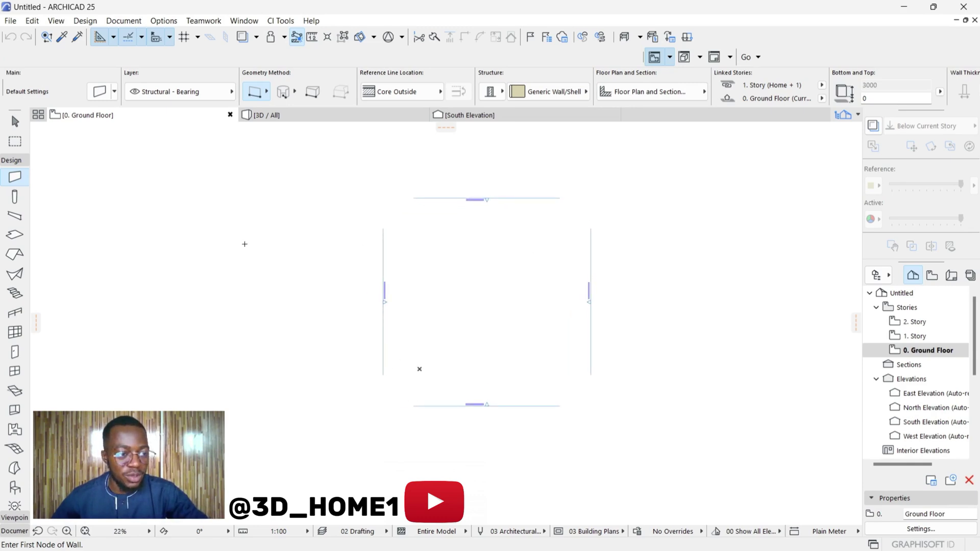
pyautogui.scroll(-2, 415, 266)
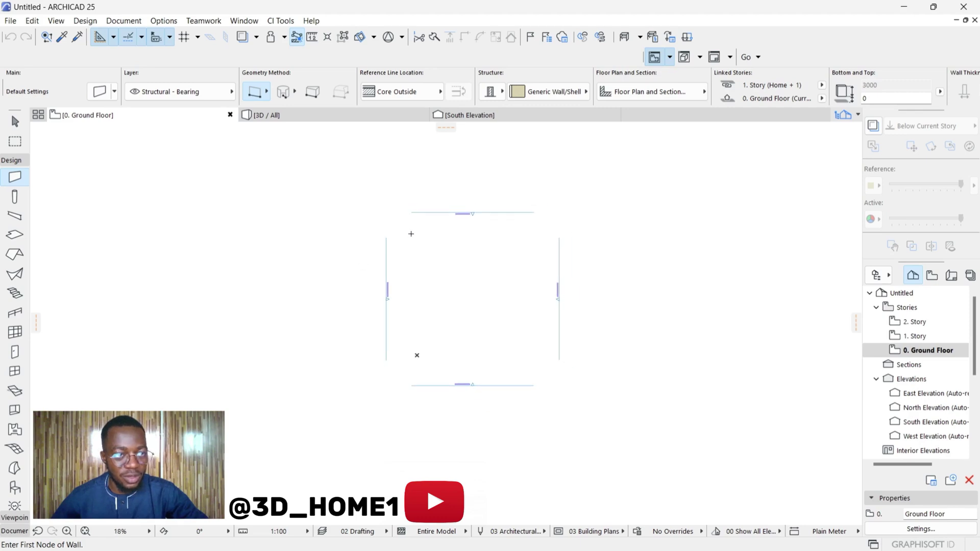
# Step: Open the Profile Manager for complex profiles and move it clear of the window's edge
pyautogui.click(159, 22)
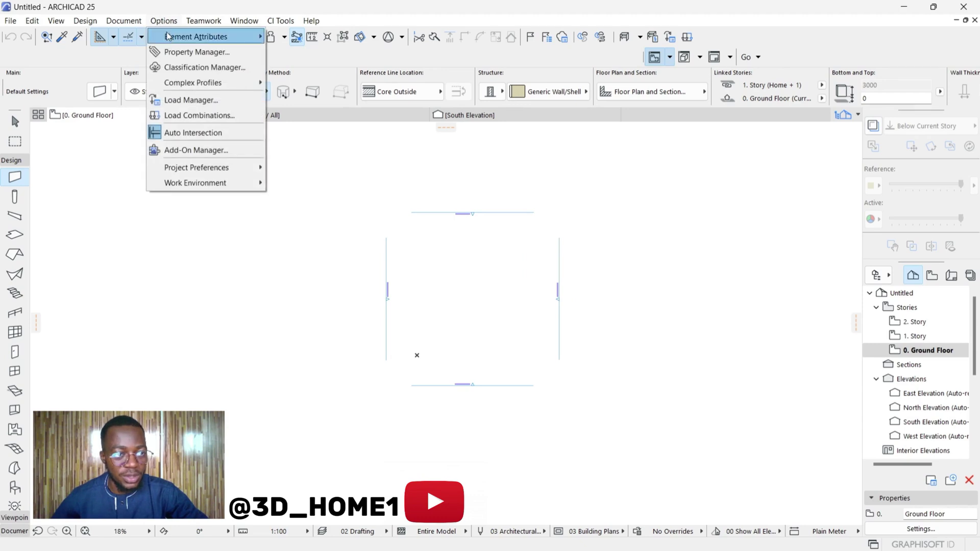
pyautogui.moveTo(200, 87)
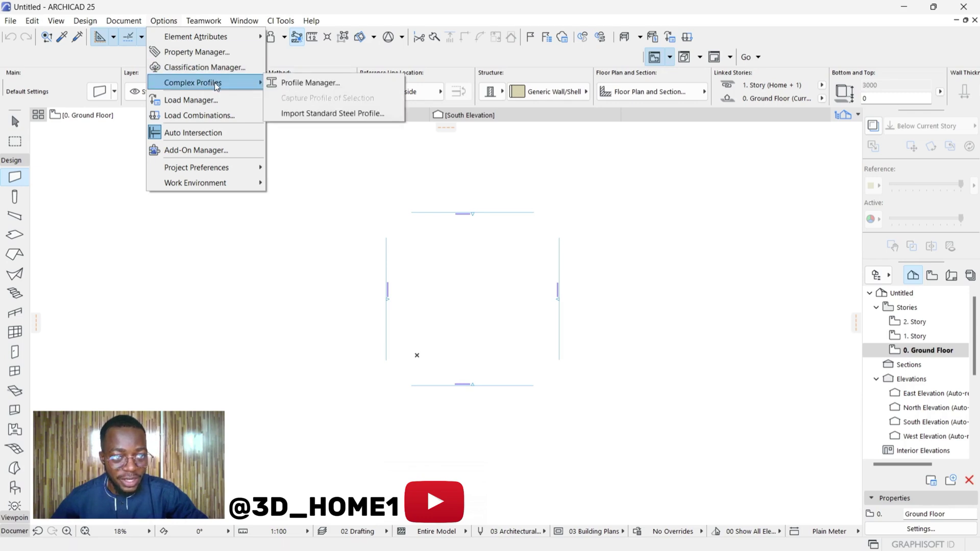
pyautogui.click(324, 84)
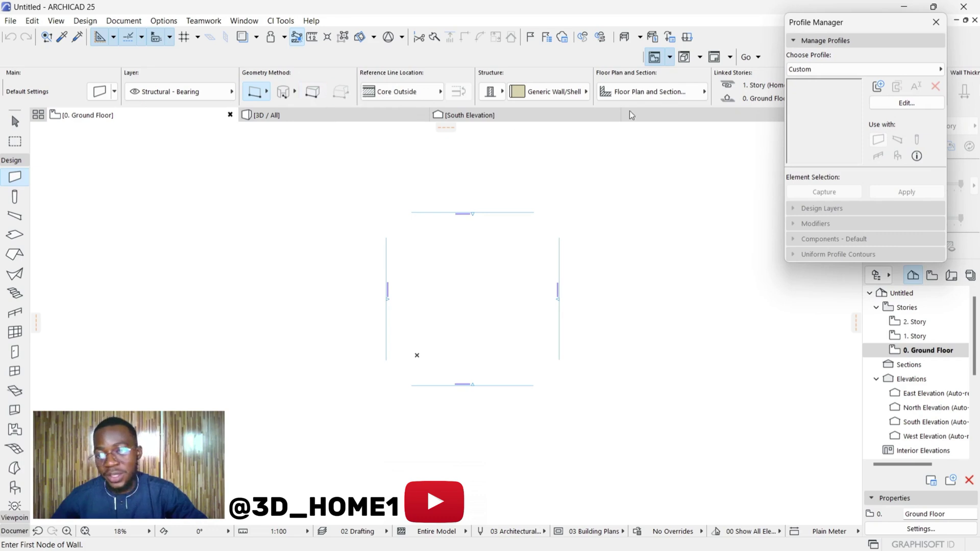
pyautogui.moveTo(839, 23); pyautogui.dragTo(802, 50)
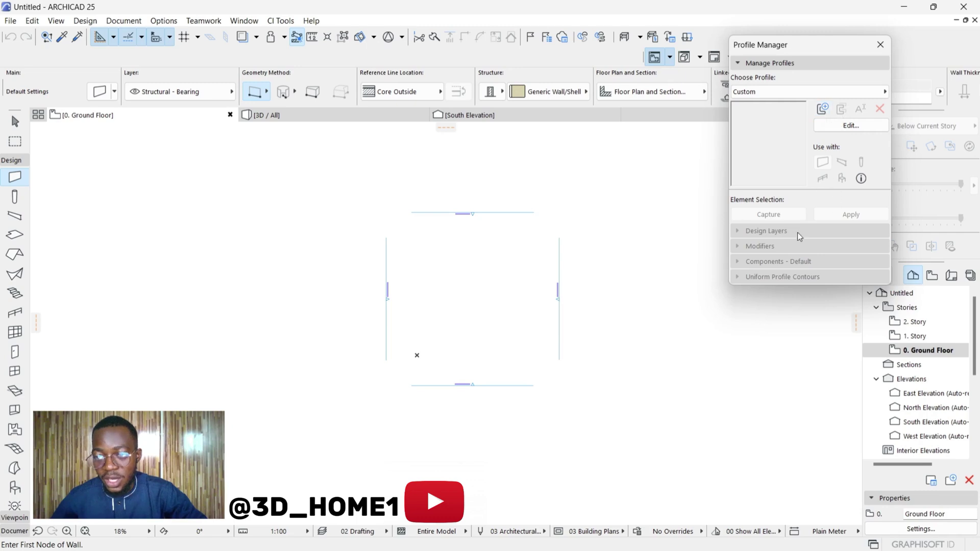
# Step: Create a new complex profile named "profile wall"
pyautogui.click(824, 109)
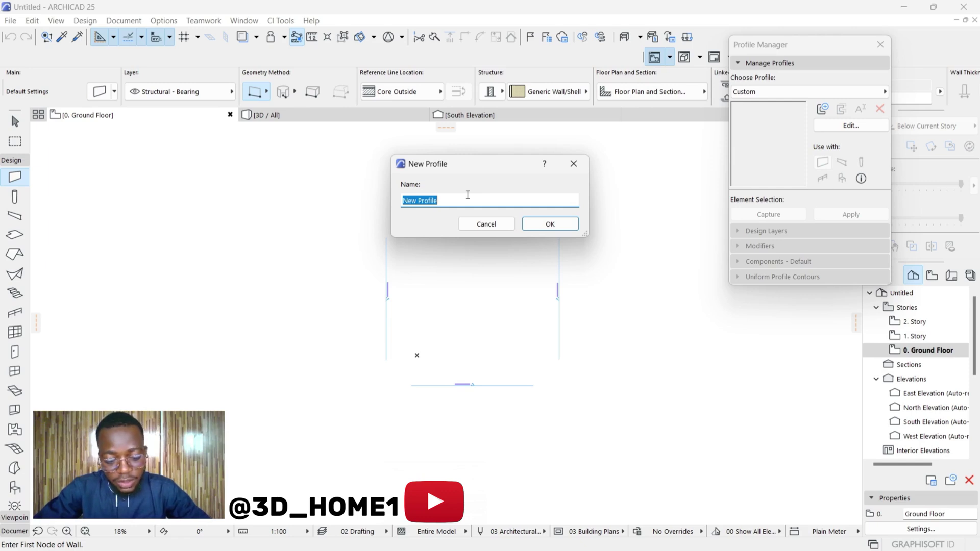
pyautogui.write('profi')
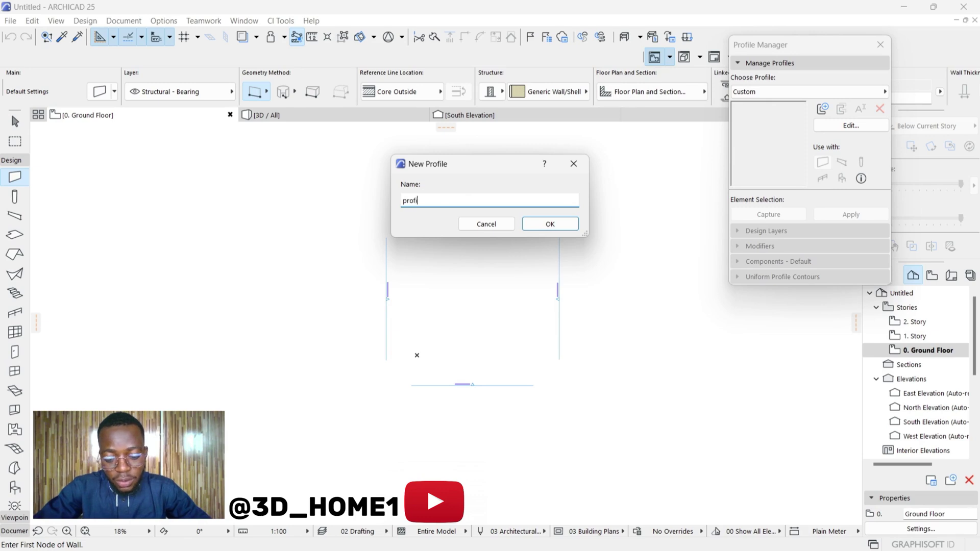
pyautogui.write('le wal')
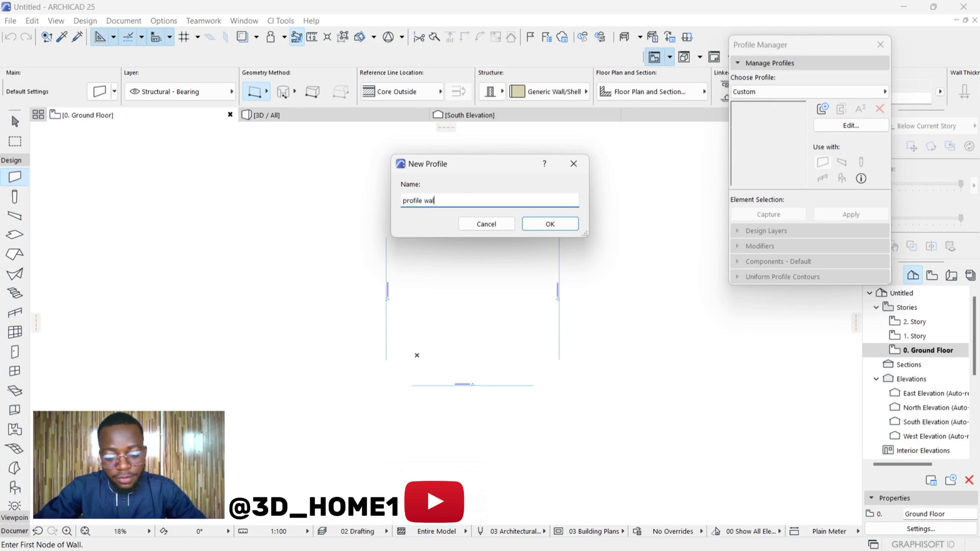
pyautogui.write('l')
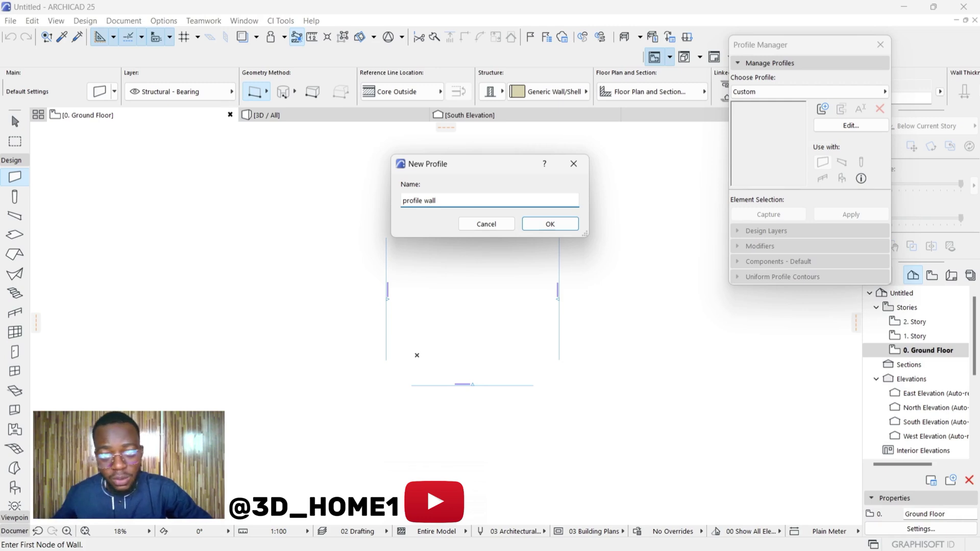
pyautogui.click(550, 224)
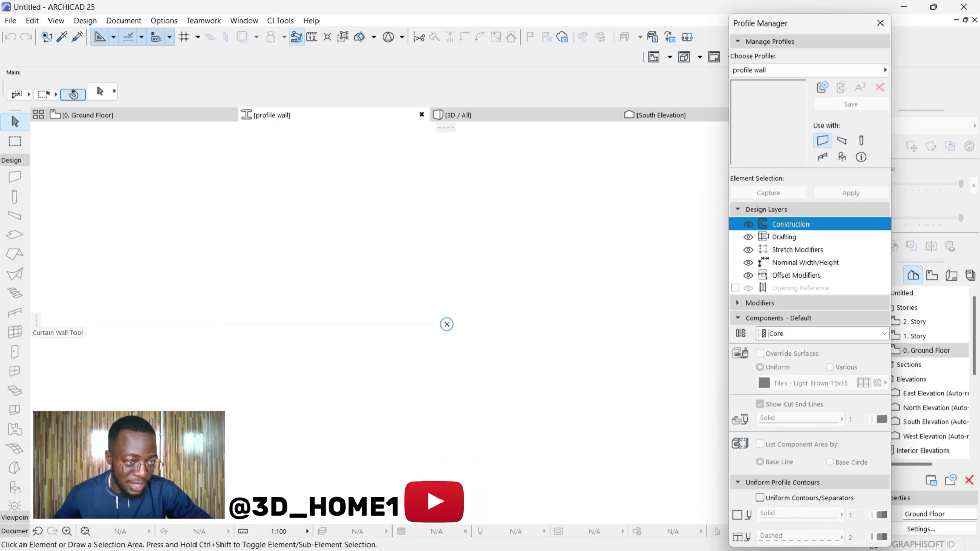
# Step: Draw a rectangular fill 225 wide and 3300 high from the profile origin as the wall core
pyautogui.click(13, 532)
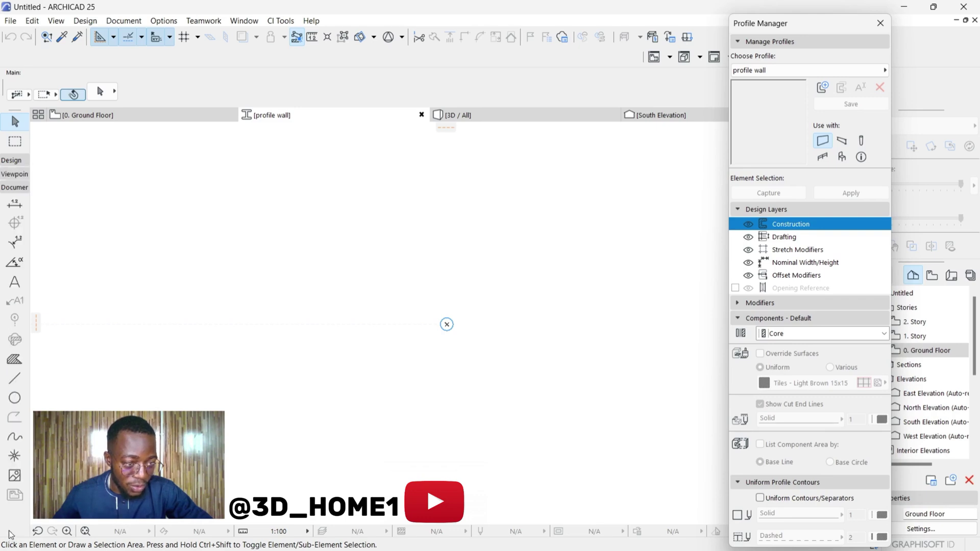
pyautogui.click(14, 359)
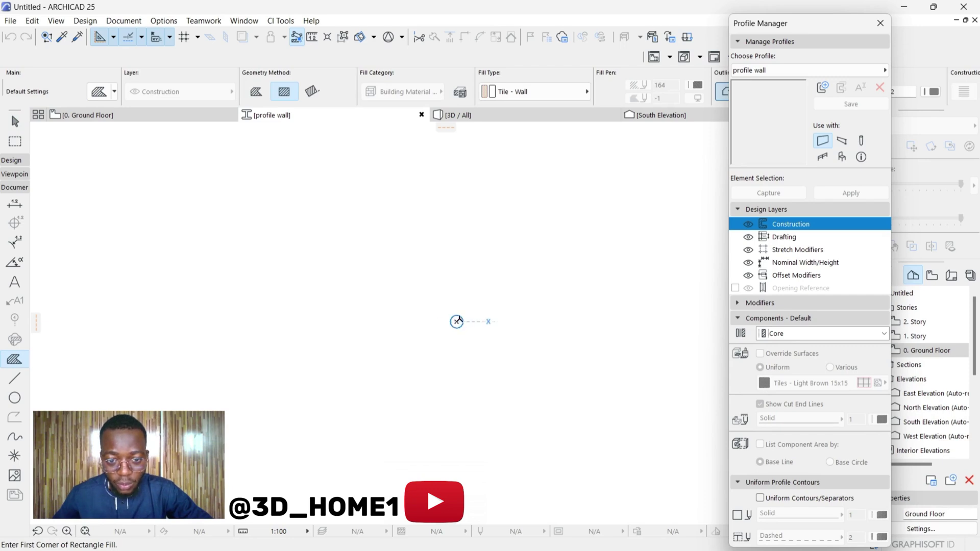
pyautogui.click(457, 322)
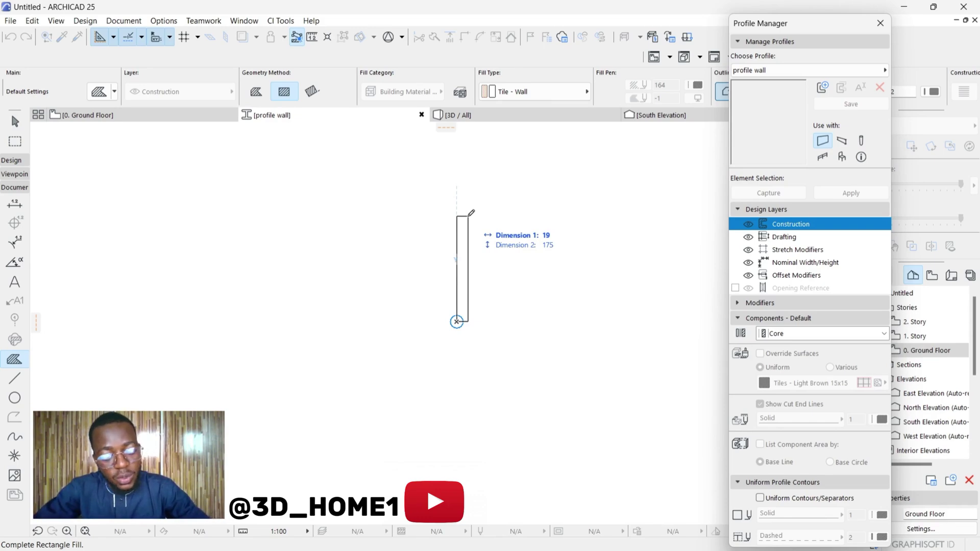
pyautogui.write('225')
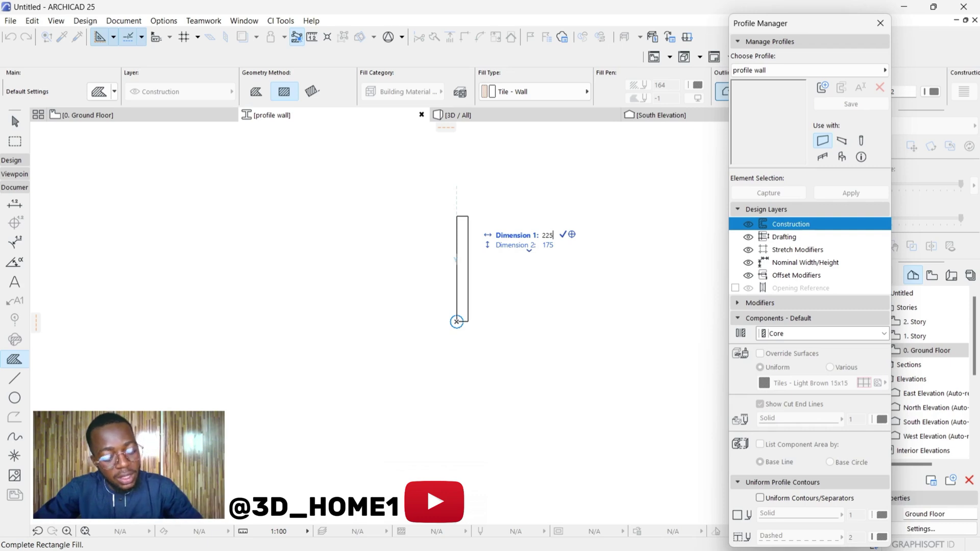
pyautogui.press('Tab')
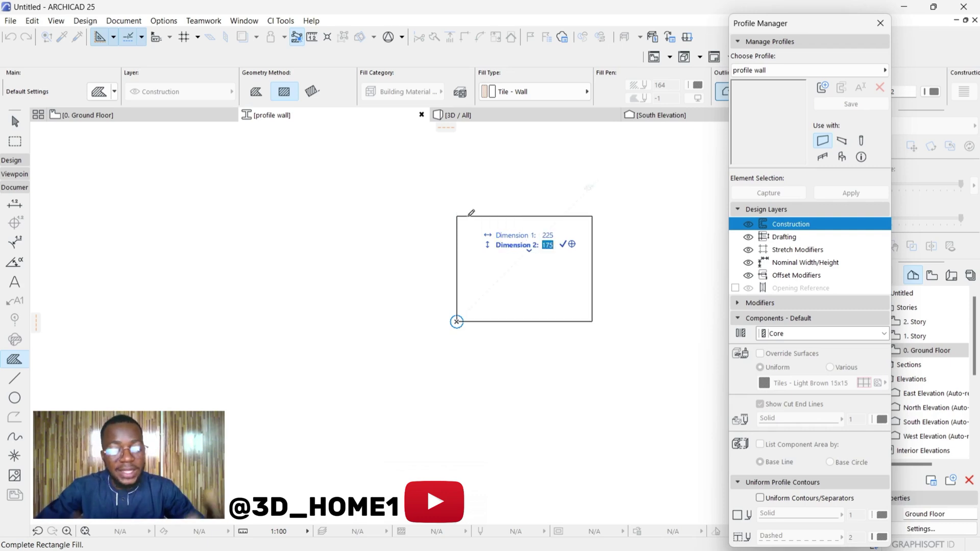
pyautogui.write('3300')
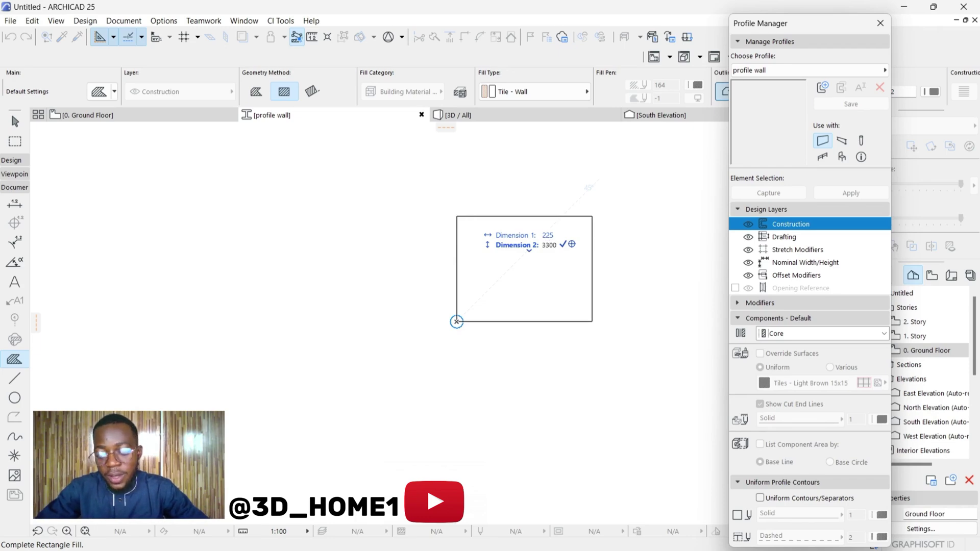
pyautogui.press('Return')
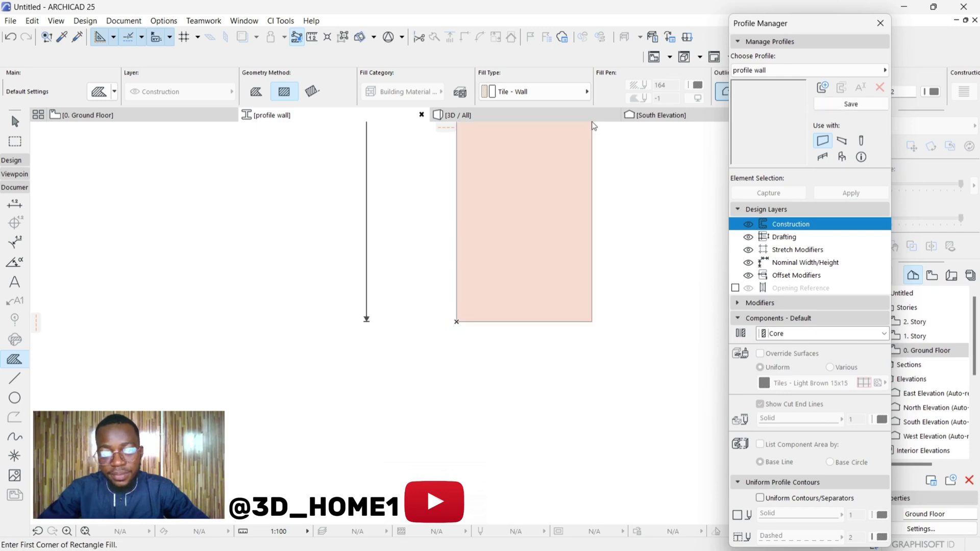
# Step: Set the default fill type to EC-01 Fire Proofing for new fills in the profile
pyautogui.scroll(-3, 432, 456)
pyautogui.scroll(-3, 434, 449)
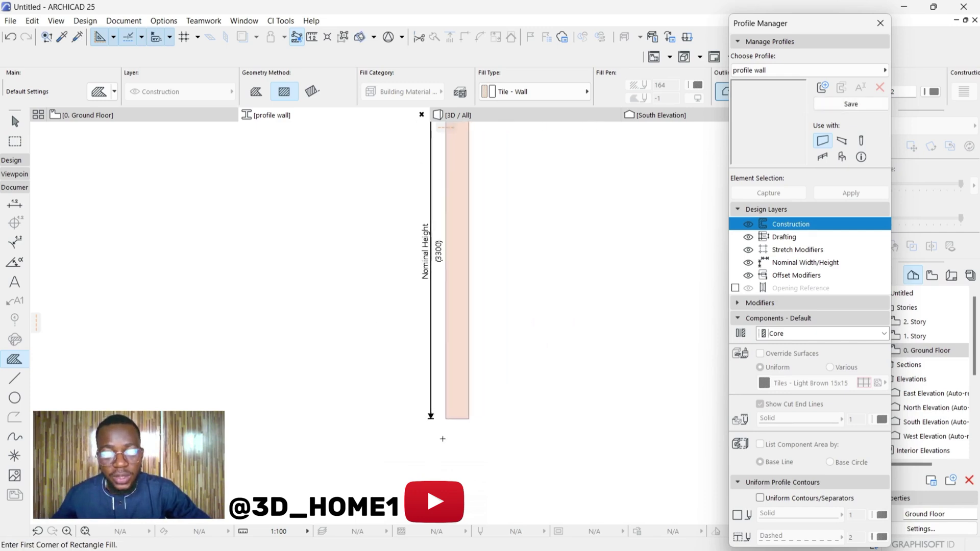
pyautogui.scroll(2, 449, 281)
pyautogui.scroll(3, 436, 346)
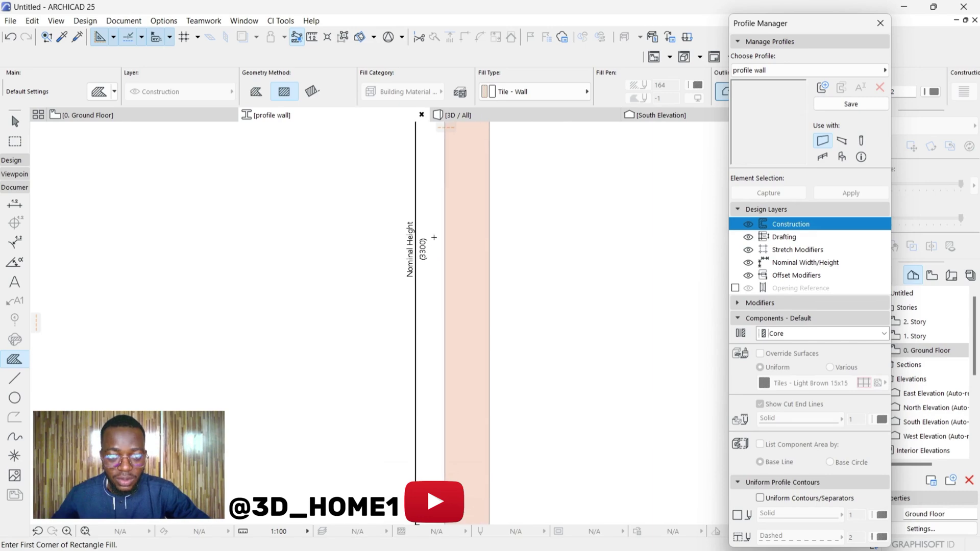
pyautogui.scroll(-2, 436, 346)
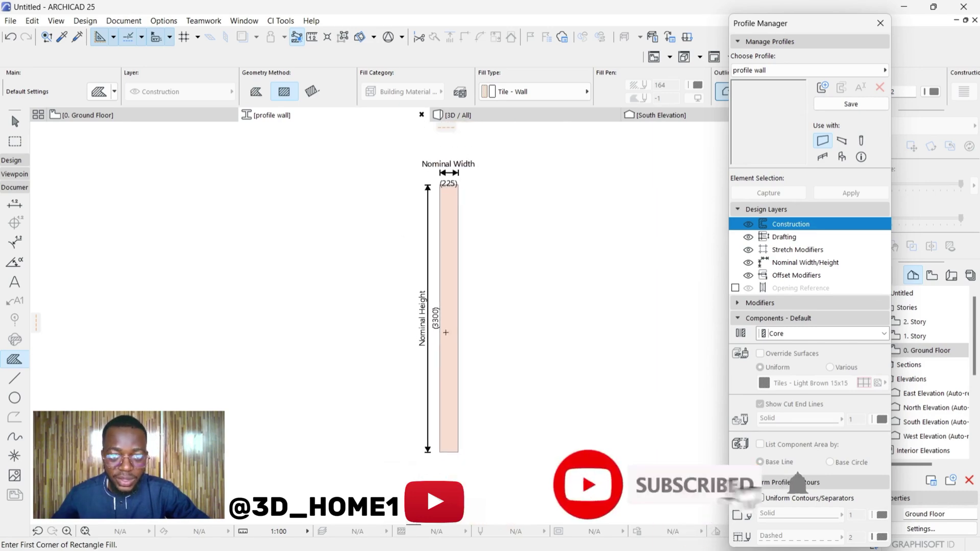
pyautogui.scroll(3, 451, 188)
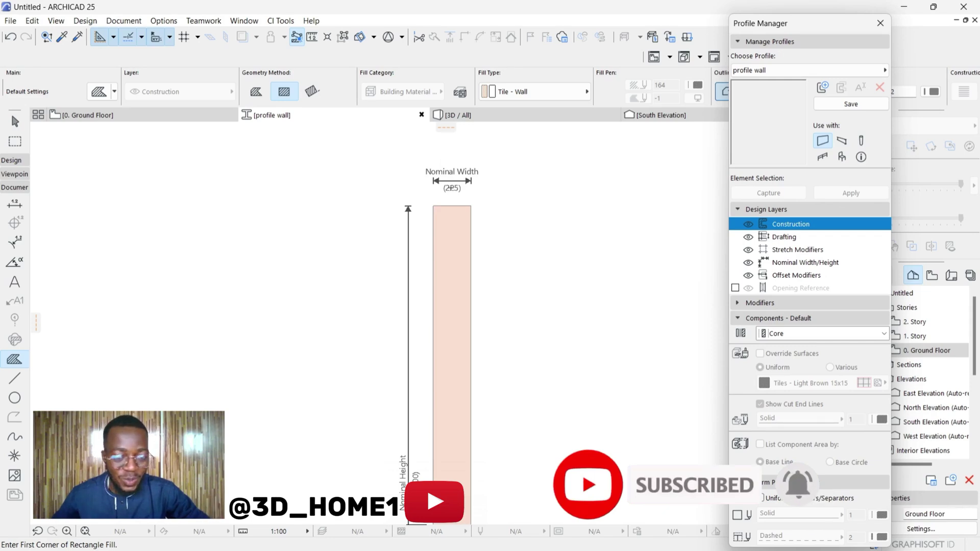
pyautogui.scroll(-2, 451, 188)
pyautogui.scroll(1, 475, 177)
pyautogui.scroll(-1, 490, 372)
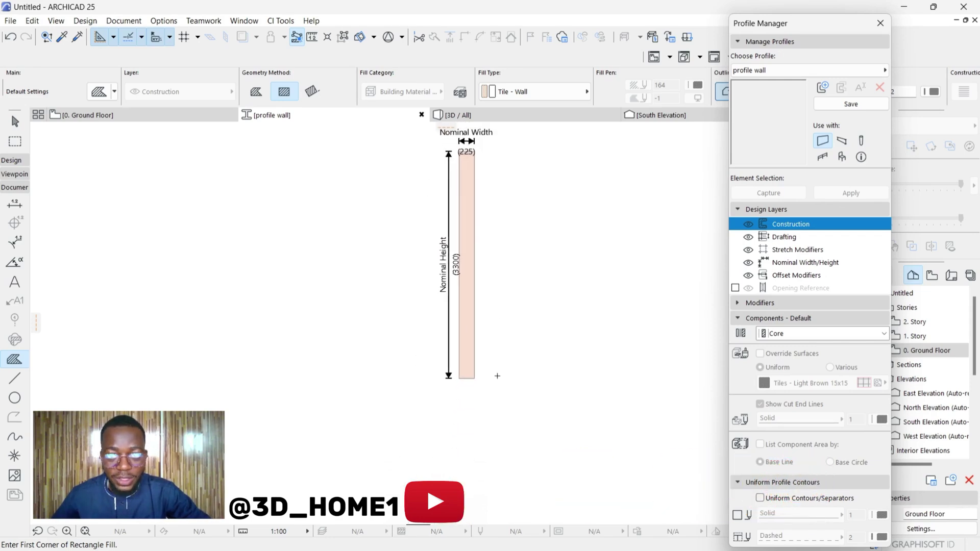
pyautogui.scroll(2, 485, 123)
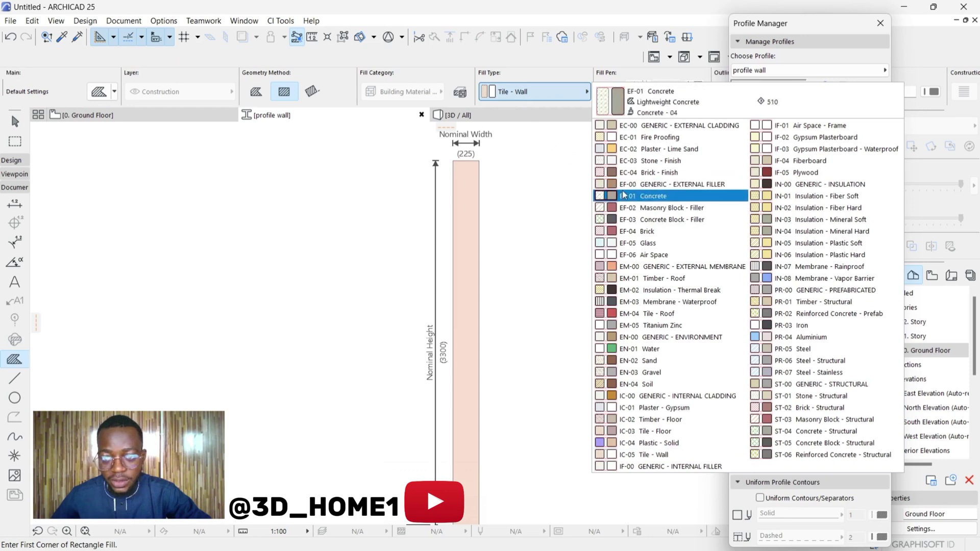
pyautogui.click(642, 139)
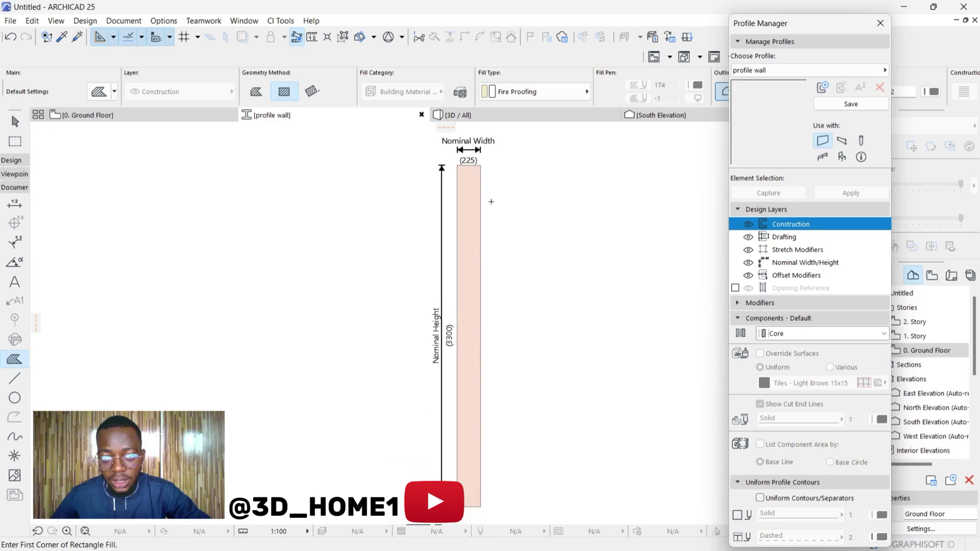
# Step: Draw a rectangular fill 25 wide and 400 high on the wall core's left face, starting at its bottom-left corner
pyautogui.scroll(-2, 483, 437)
pyautogui.scroll(2, 453, 388)
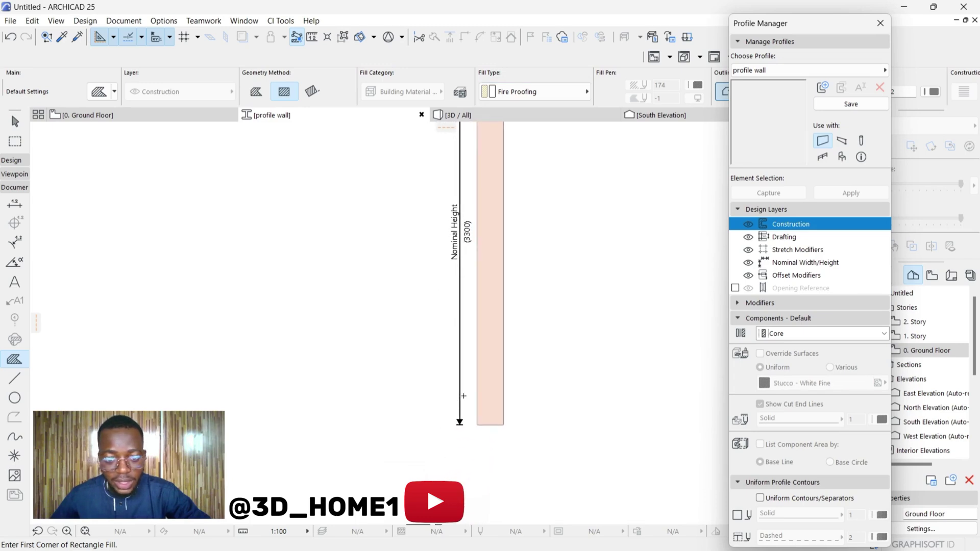
pyautogui.scroll(-2, 491, 303)
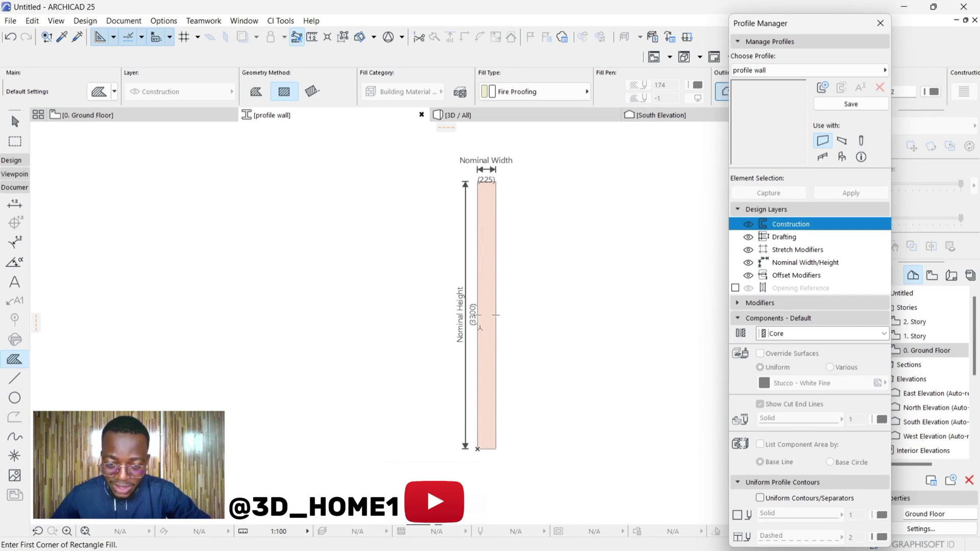
pyautogui.scroll(2, 480, 337)
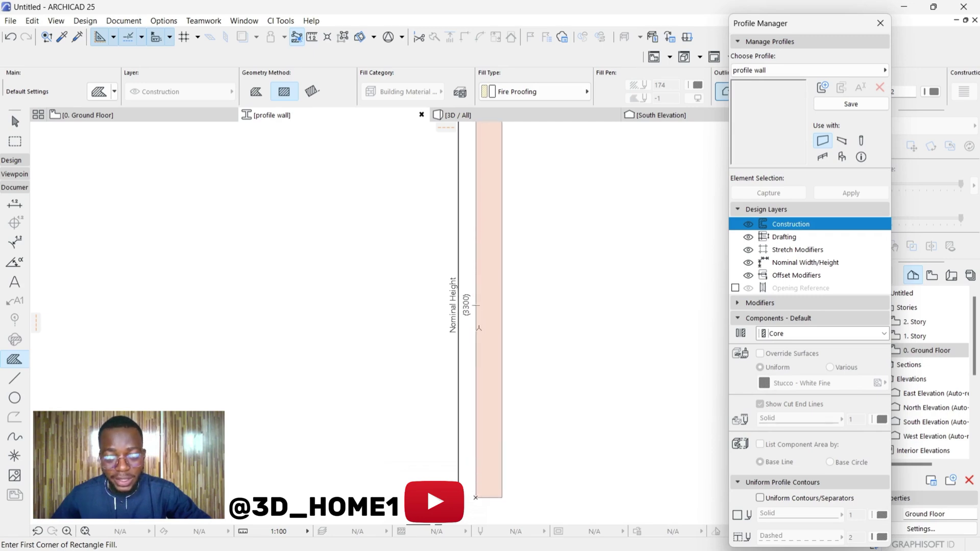
pyautogui.scroll(-2, 478, 328)
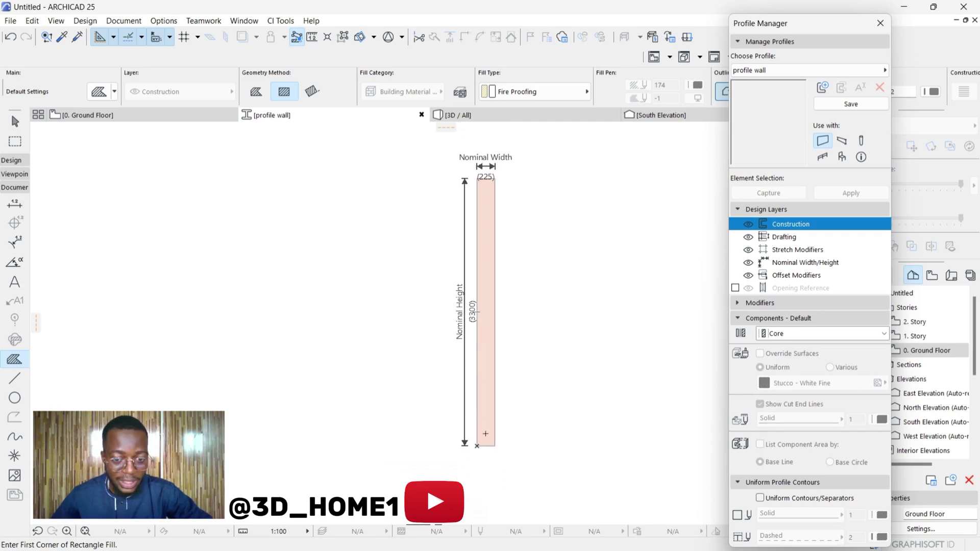
pyautogui.scroll(2, 486, 434)
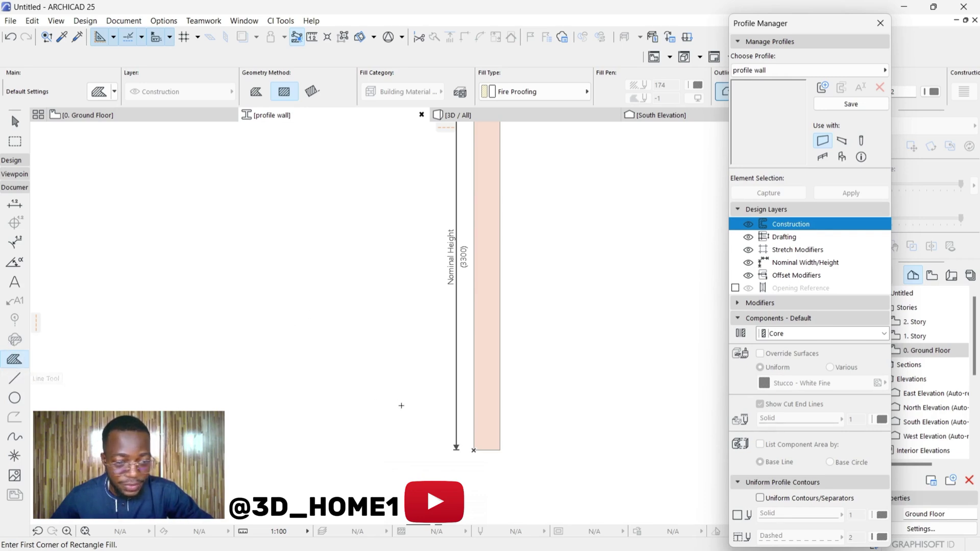
pyautogui.click(473, 450)
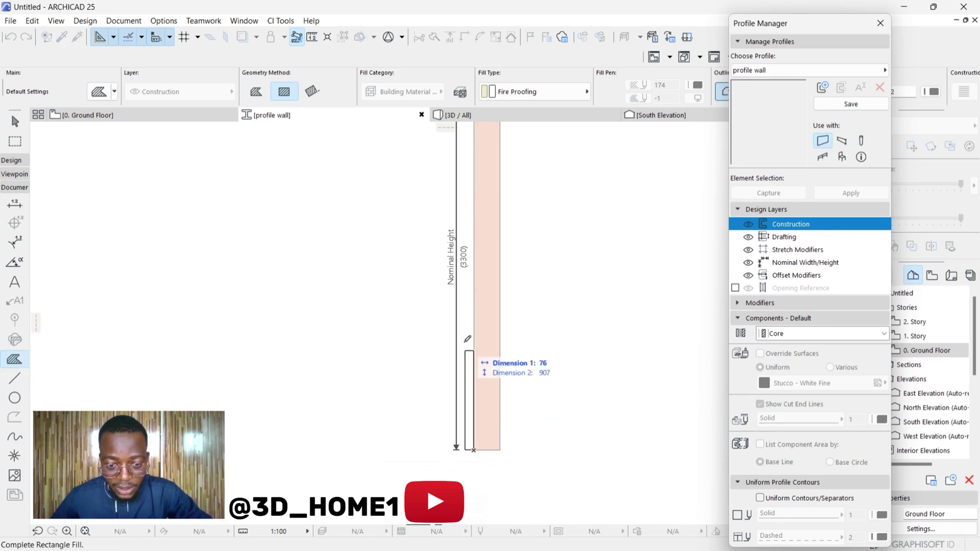
pyautogui.write('25')
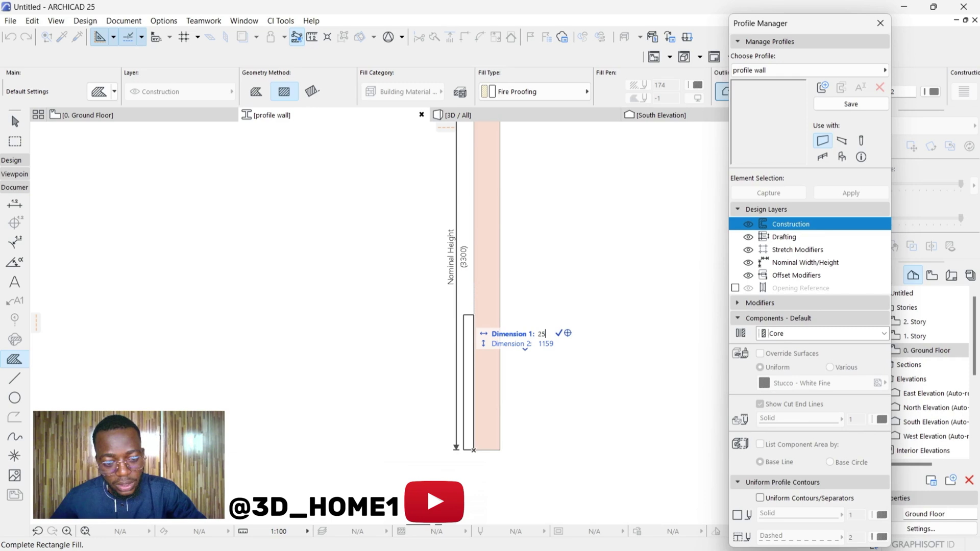
pyautogui.press('Tab')
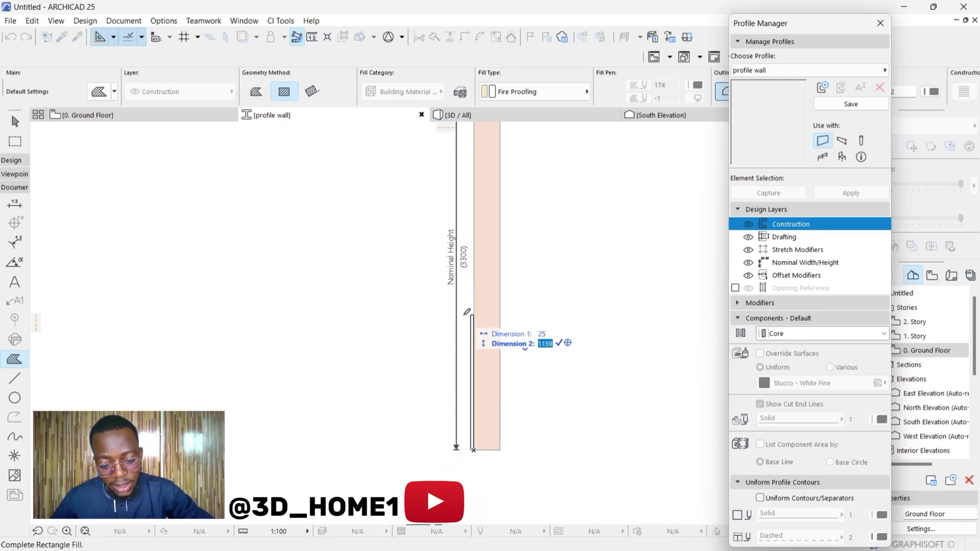
pyautogui.write('400')
pyautogui.press('Return')
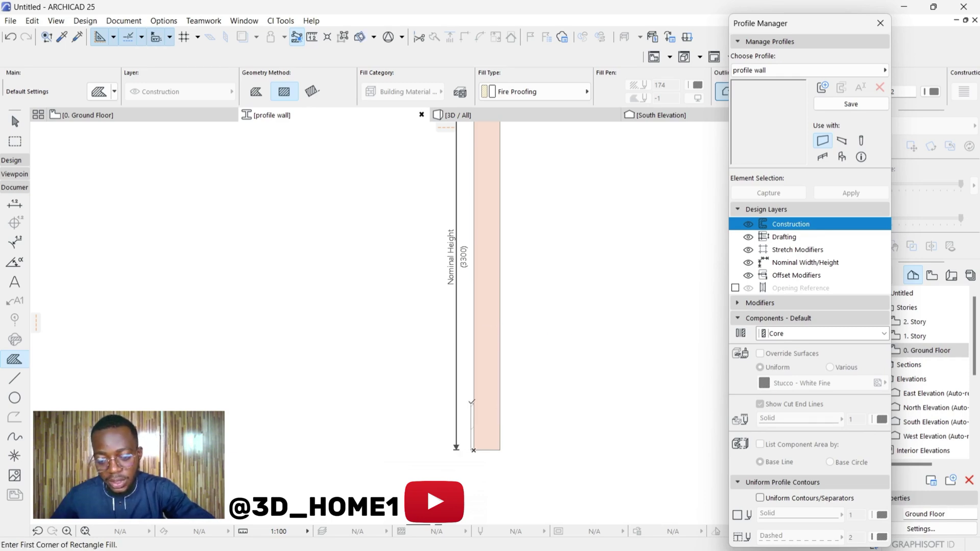
# Step: Chamfer the top-left corner of the finish-layer fill with a radius of 10
pyautogui.scroll(5, 472, 316)
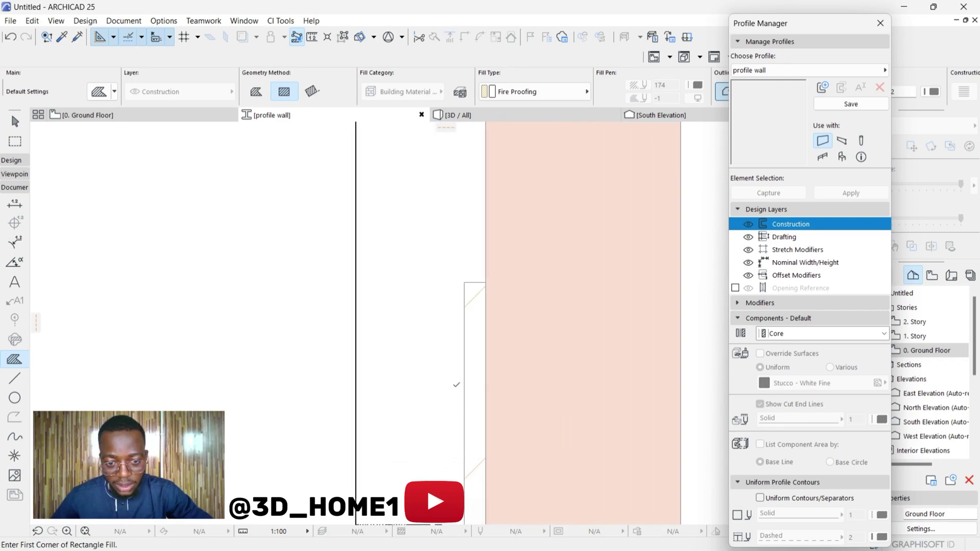
pyautogui.press('Escape')
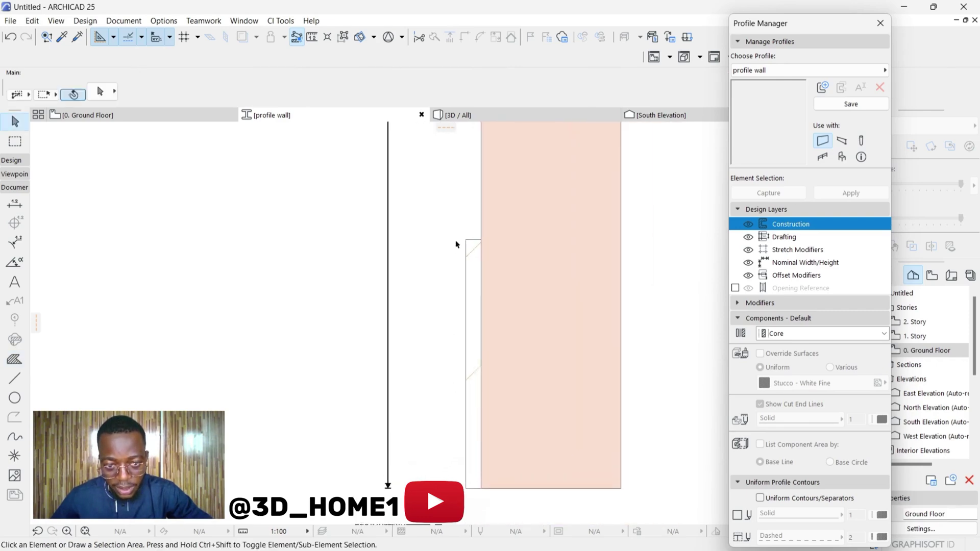
pyautogui.scroll(3, 460, 245)
pyautogui.click(478, 241)
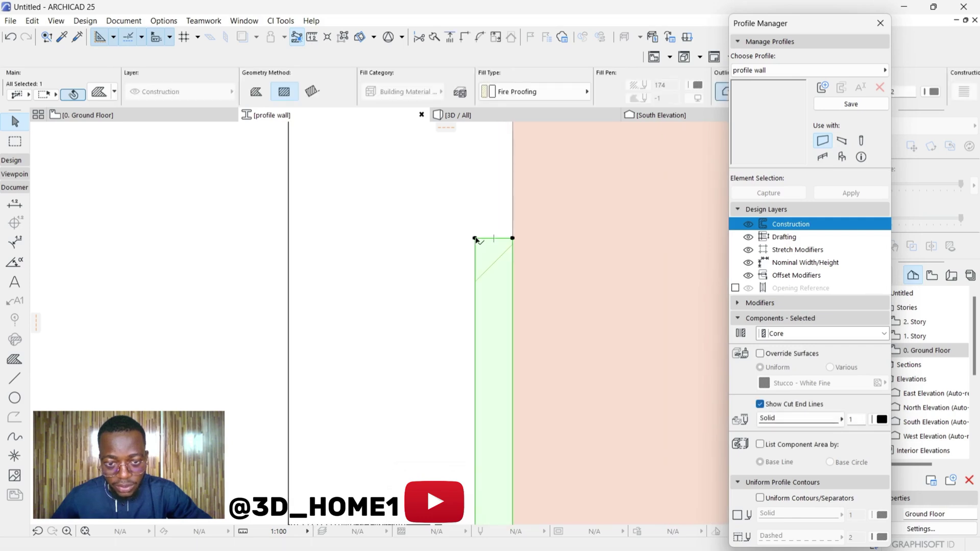
pyautogui.click(476, 238)
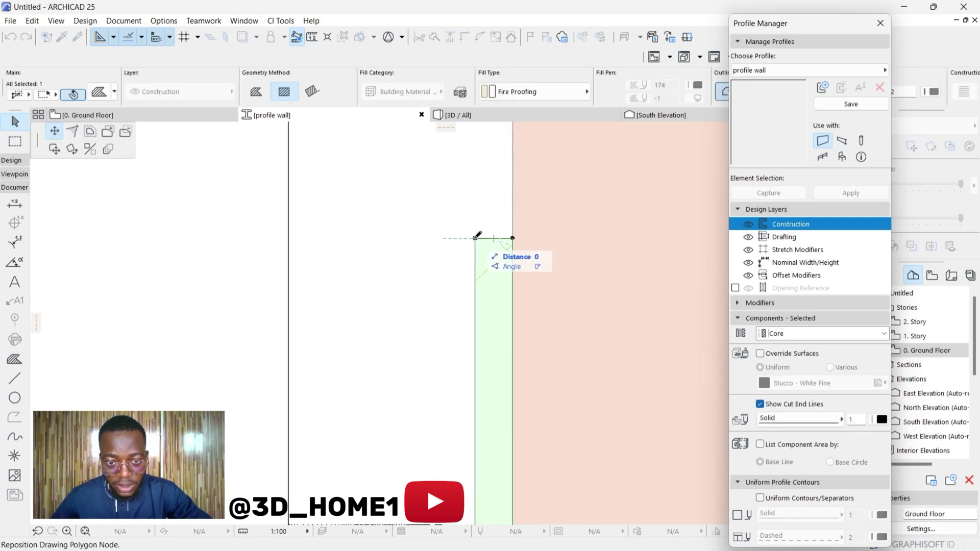
pyautogui.click(73, 131)
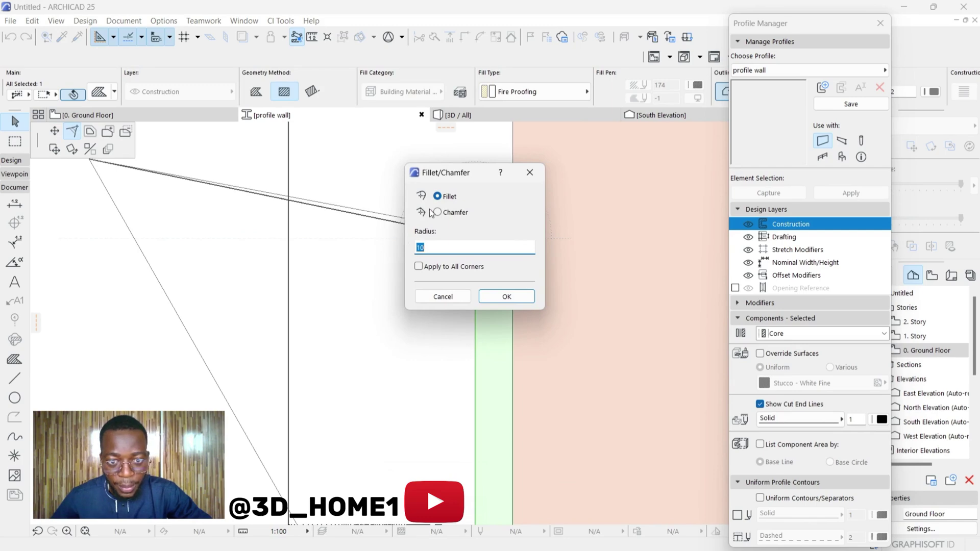
pyautogui.click(437, 213)
pyautogui.click(431, 248)
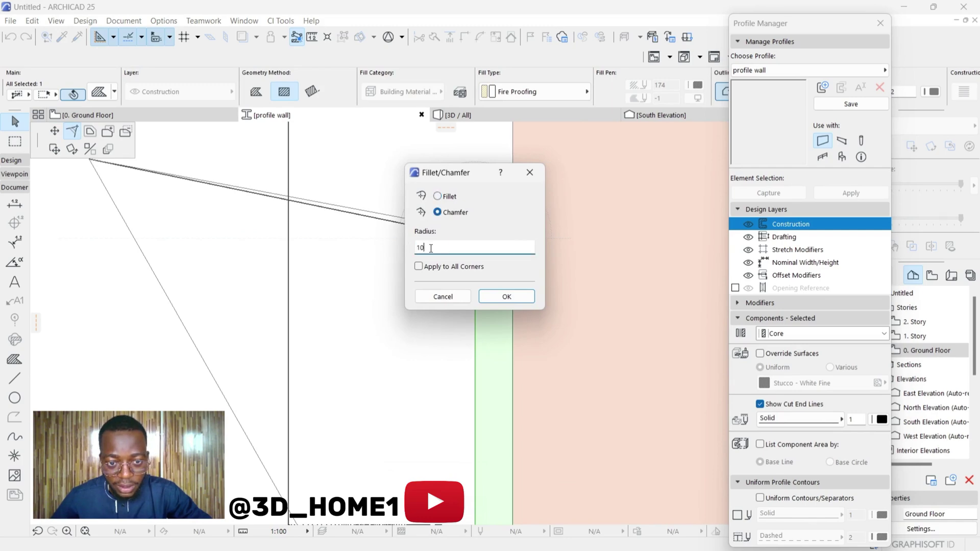
pyautogui.click(507, 295)
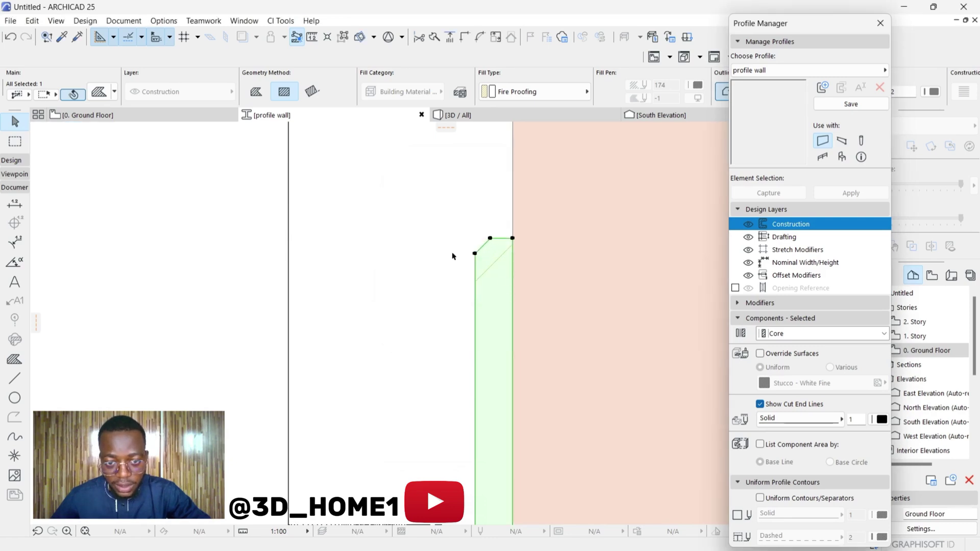
# Step: Chamfer the bottom-left corner of the finish-layer fill with a radius of 10
pyautogui.scroll(-2, 487, 230)
pyautogui.scroll(3, 482, 416)
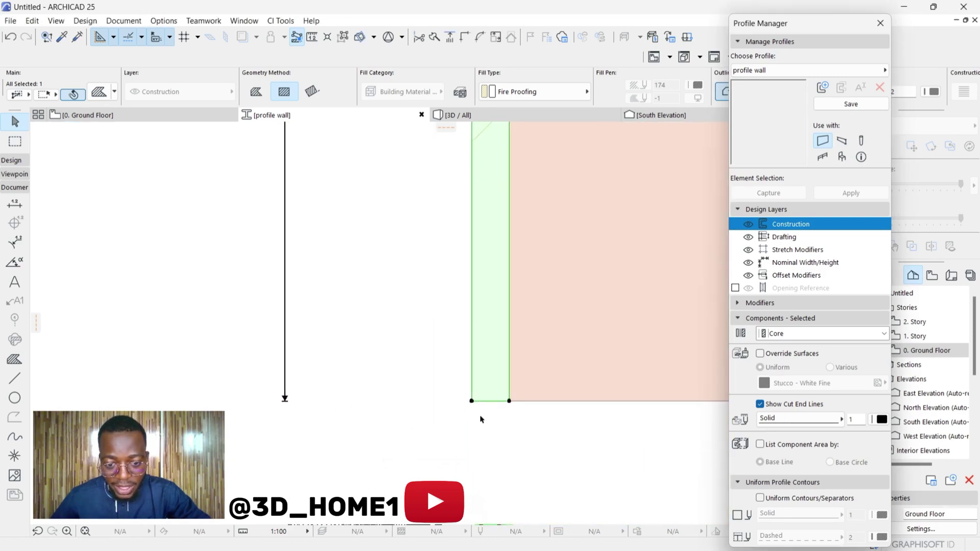
pyautogui.click(470, 399)
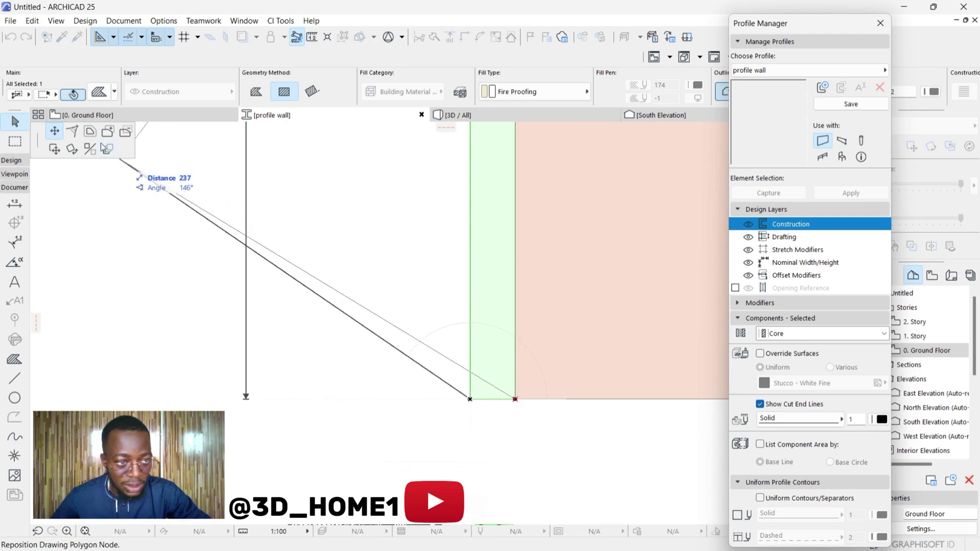
pyautogui.click(74, 131)
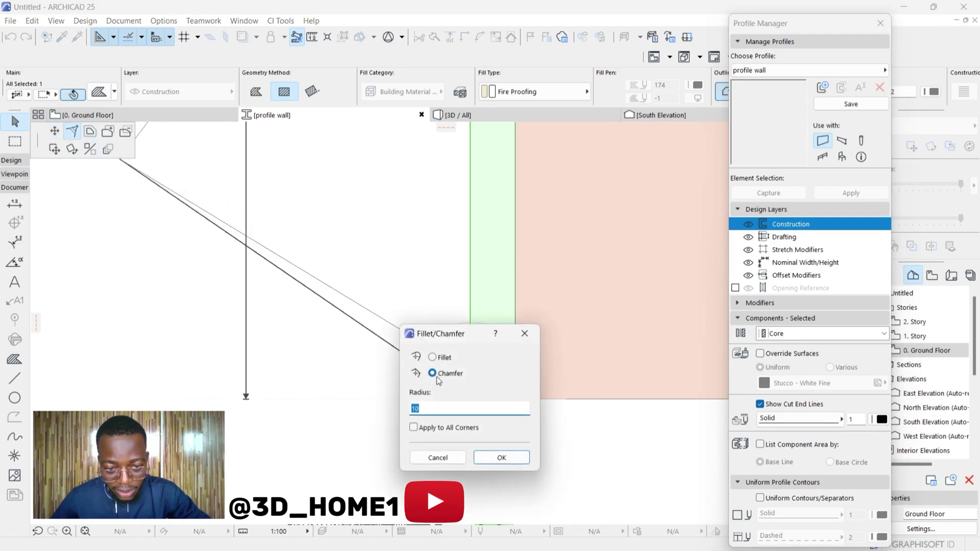
pyautogui.click(502, 458)
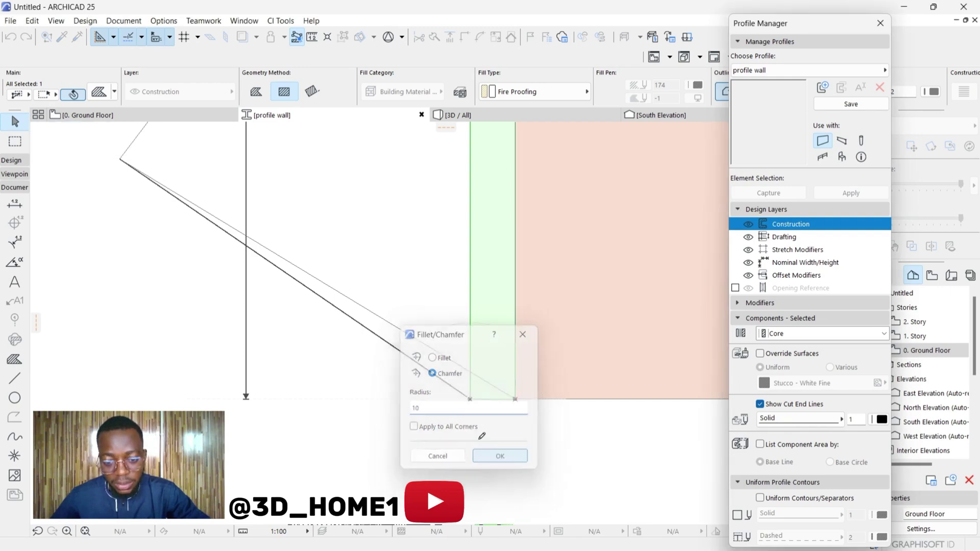
pyautogui.scroll(-3, 472, 426)
pyautogui.scroll(-1, 472, 426)
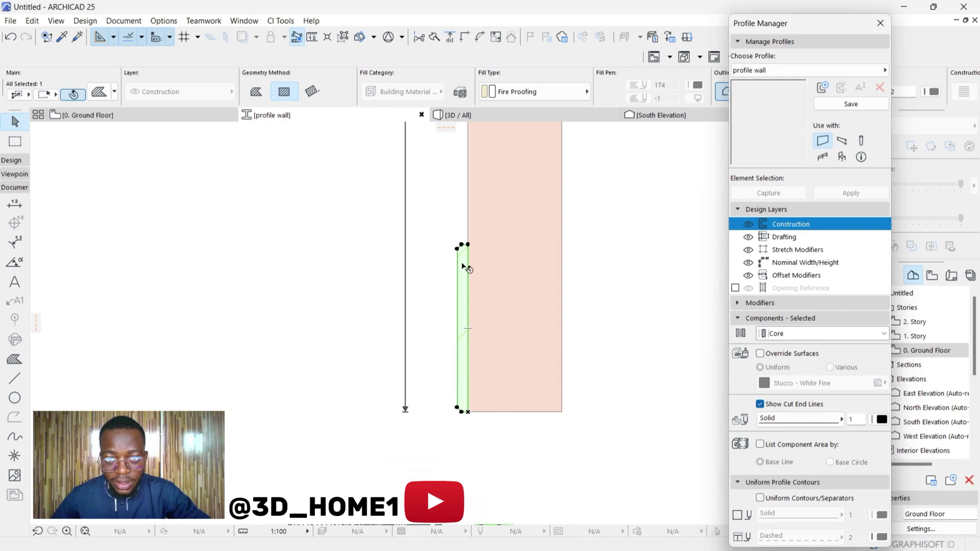
# Step: Override the selected finish-layer fill's surface with a uniform Paint - Golden Beige
pyautogui.scroll(2, 463, 266)
pyautogui.scroll(-1, 491, 264)
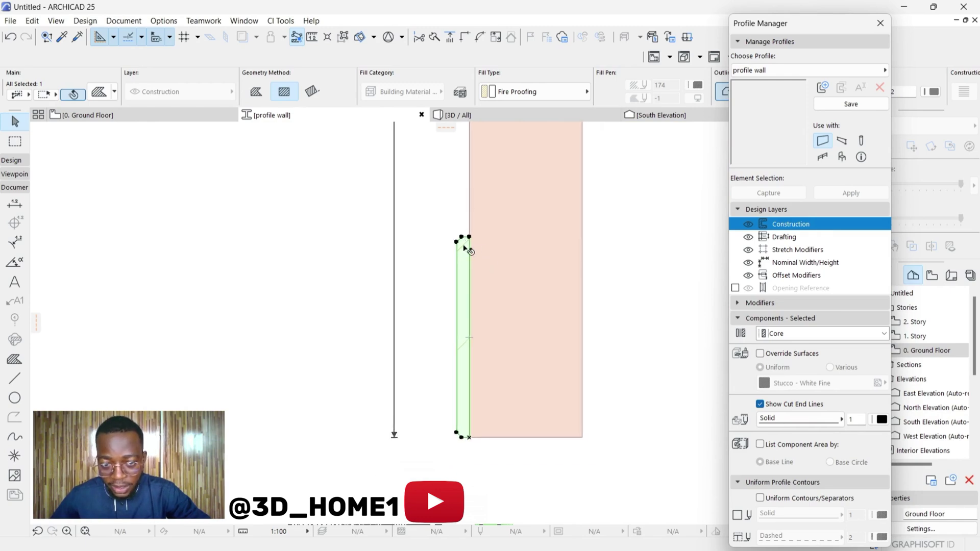
pyautogui.scroll(1, 465, 255)
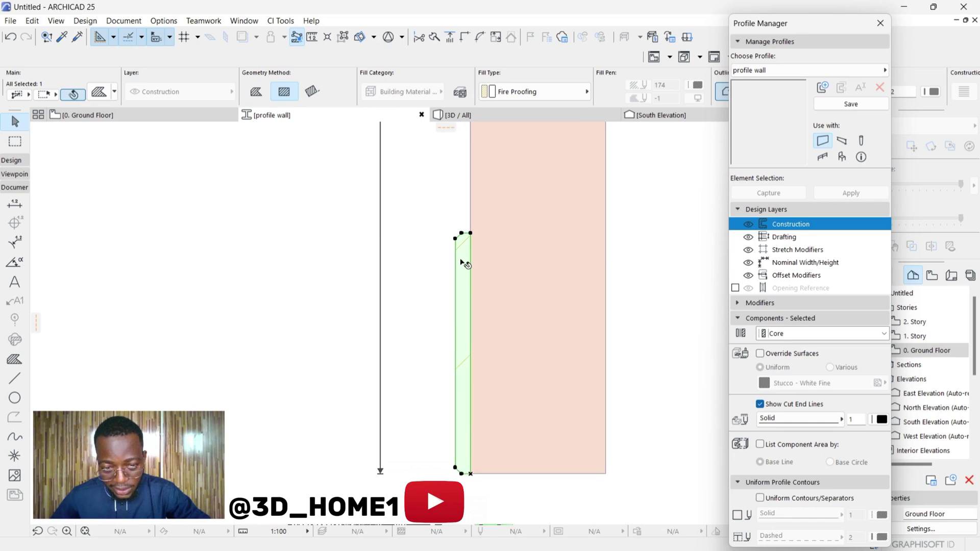
pyautogui.click(760, 353)
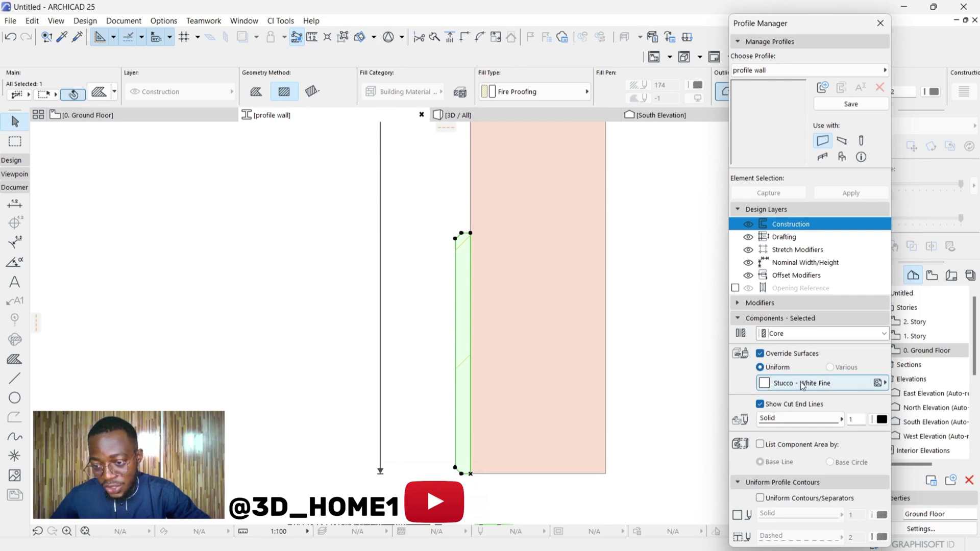
pyautogui.click(766, 384)
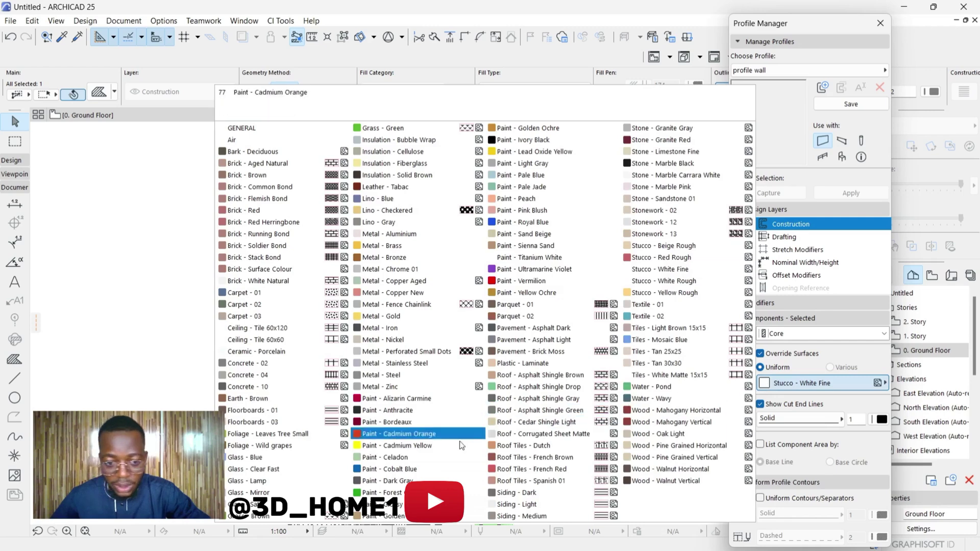
pyautogui.click(385, 516)
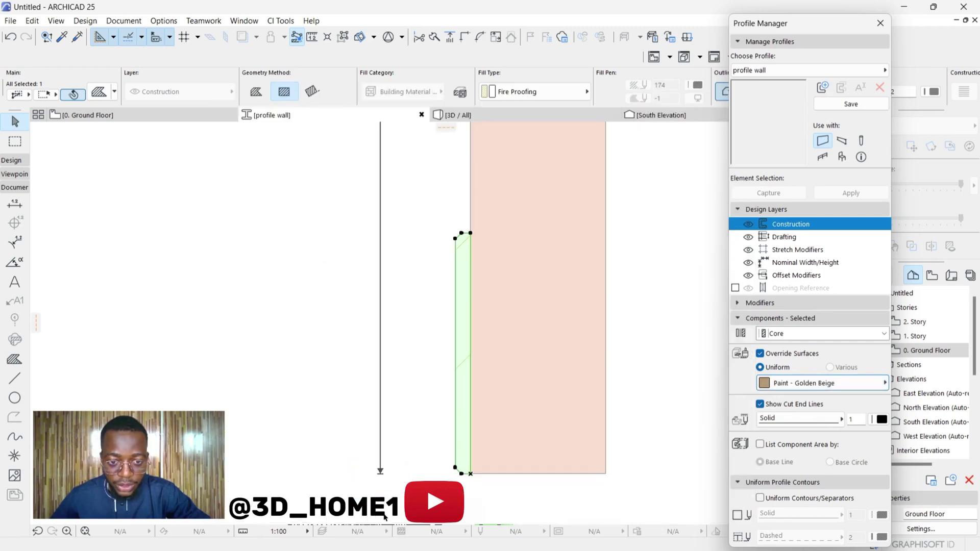
# Step: Drag a copy of the chamfered finish fill from its bottom-right corner up to its top-right corner, stacking a second block
pyautogui.scroll(-2, 382, 364)
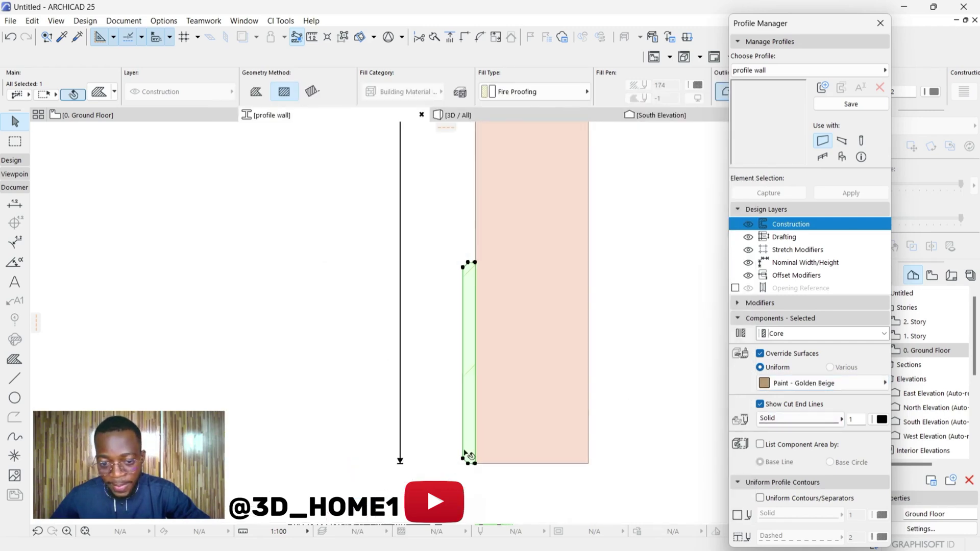
pyautogui.scroll(3, 482, 358)
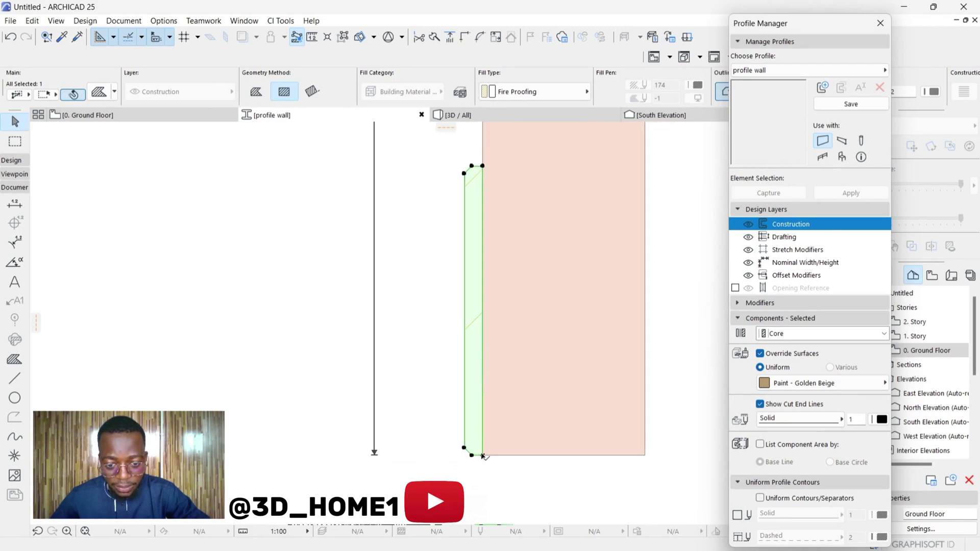
pyautogui.click(482, 456)
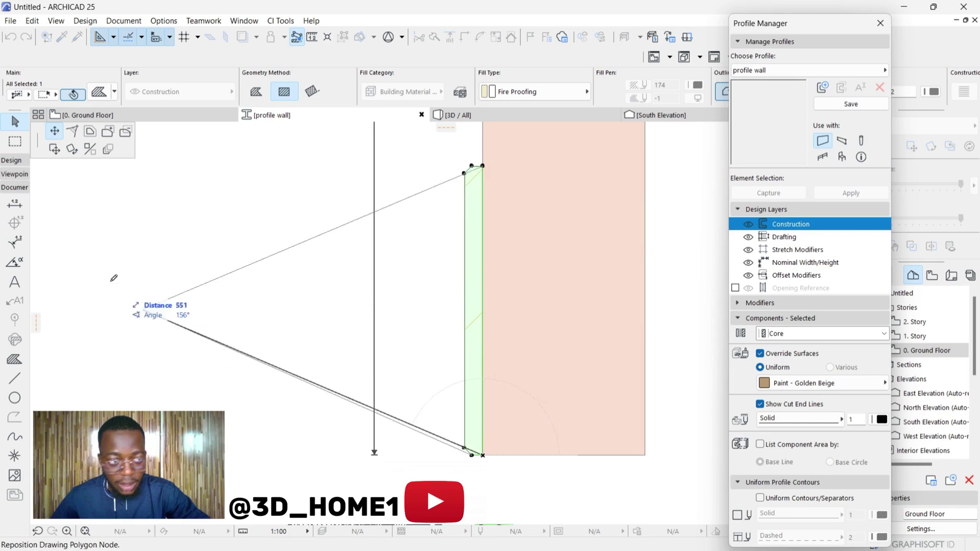
pyautogui.click(54, 149)
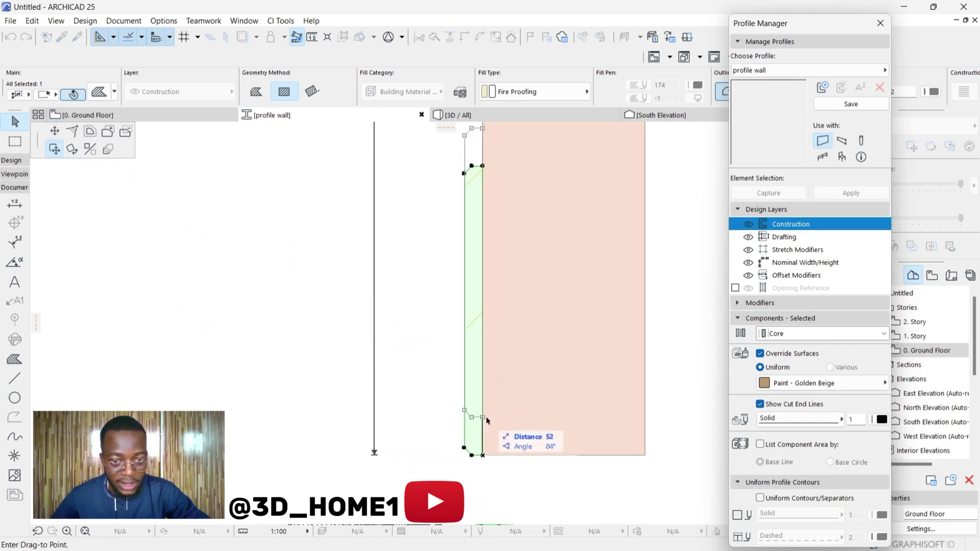
pyautogui.scroll(-2, 490, 424)
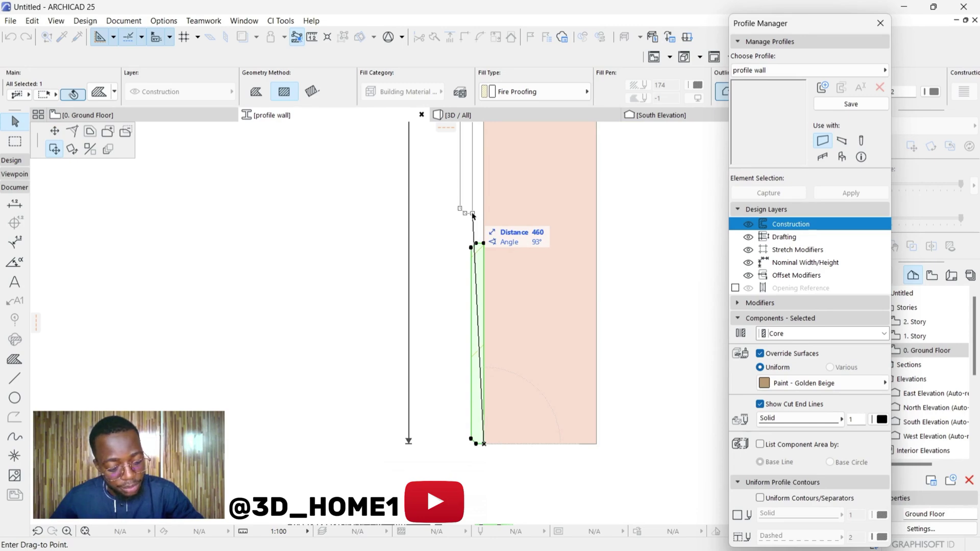
pyautogui.press('ctrl')
pyautogui.scroll(2, 486, 267)
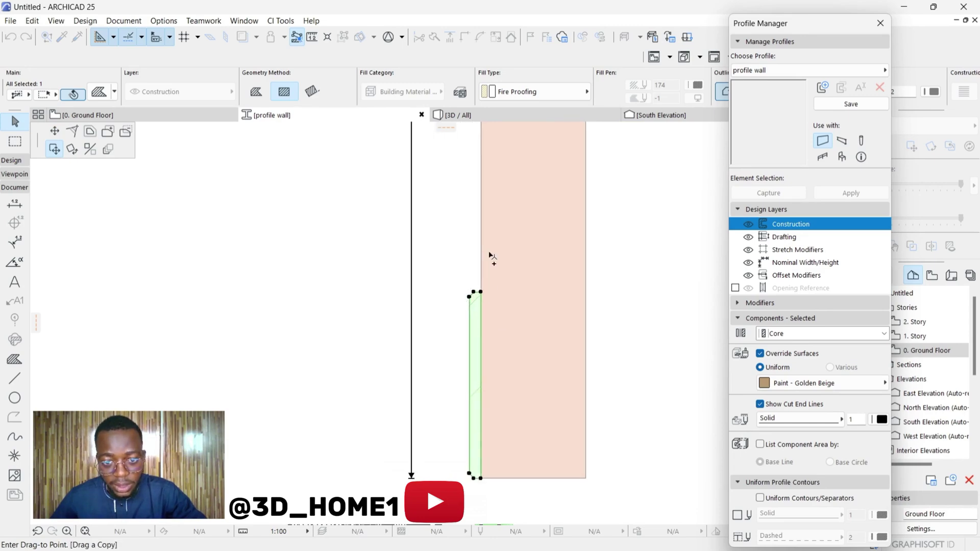
pyautogui.click(478, 313)
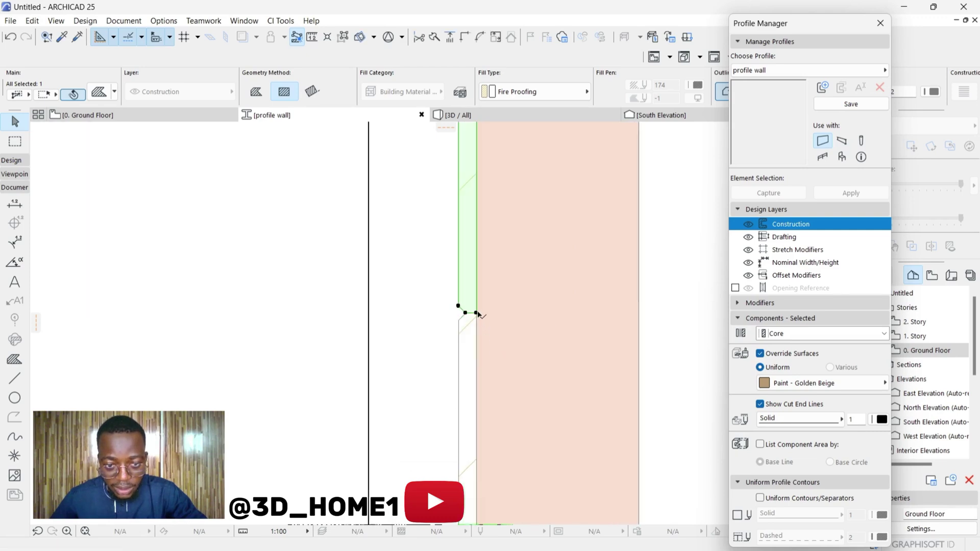
# Step: Drag a copy of the second block up to its top-right corner on the wall core's face, stacking a third block
pyautogui.scroll(-1, 477, 315)
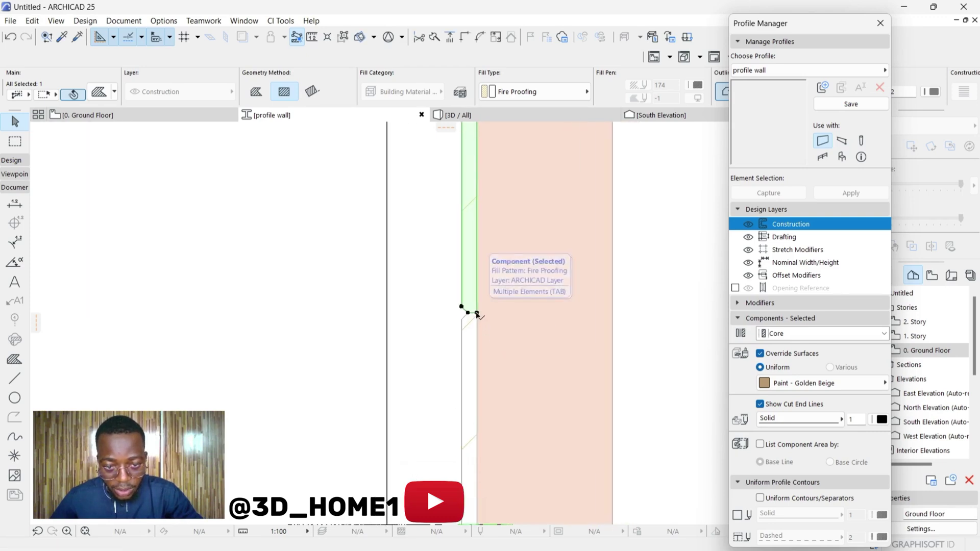
pyautogui.click(477, 314)
pyautogui.scroll(-2, 475, 311)
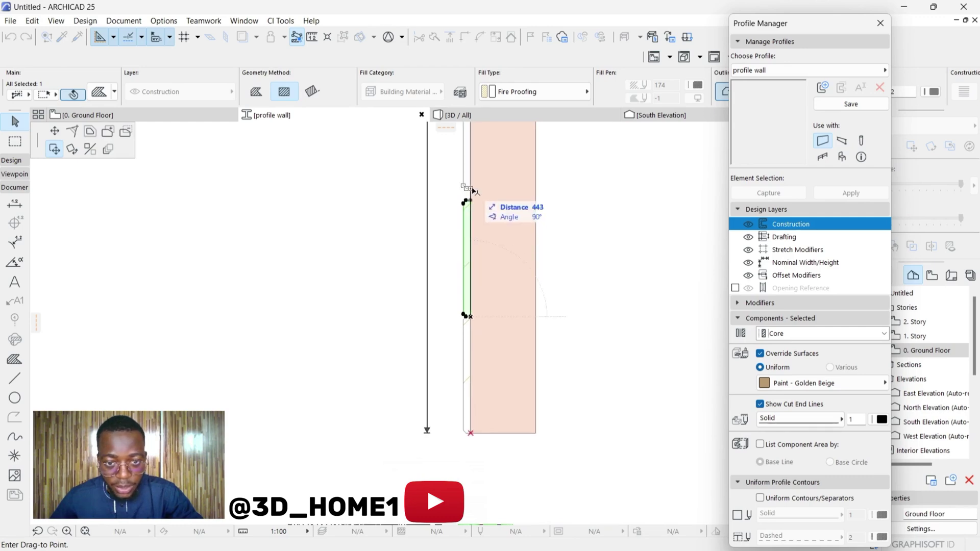
pyautogui.scroll(4, 471, 193)
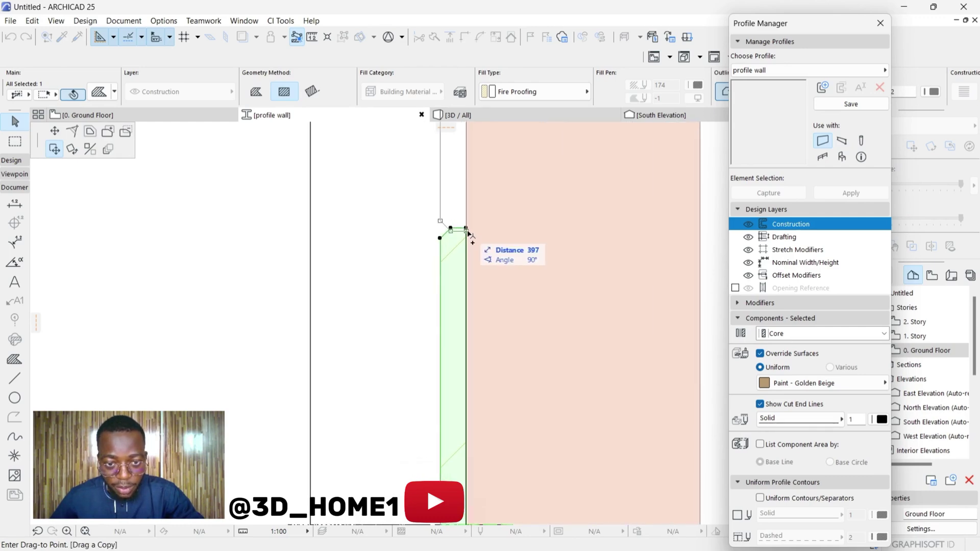
pyautogui.click(466, 231)
pyautogui.scroll(-4, 477, 319)
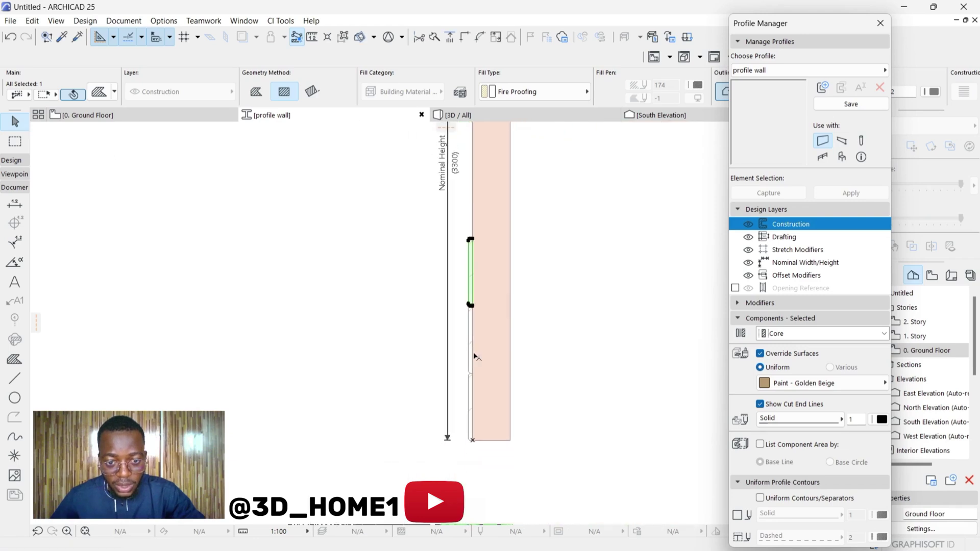
# Step: Drag a copy of the third block up from its bottom-right corner to its top-right corner as a fourth block
pyautogui.scroll(5, 484, 327)
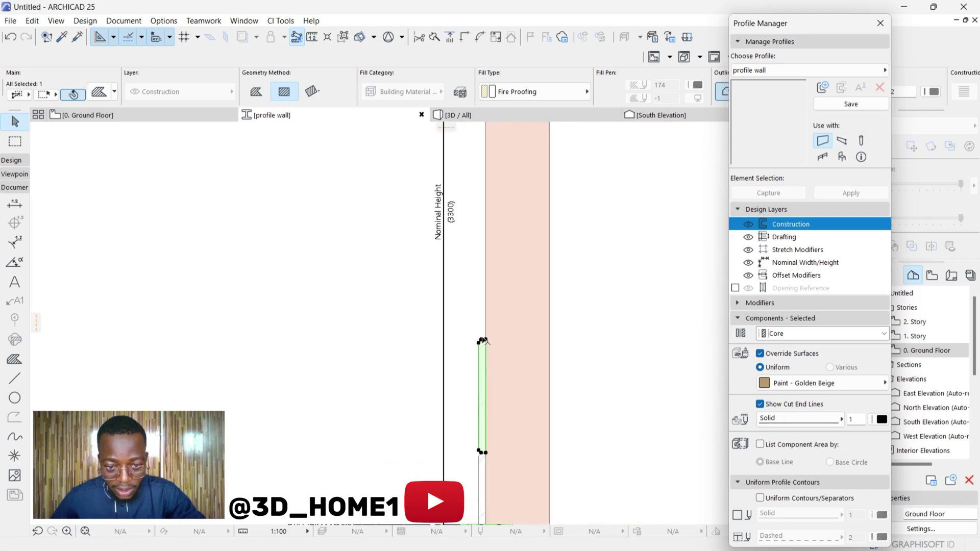
pyautogui.scroll(3, 491, 479)
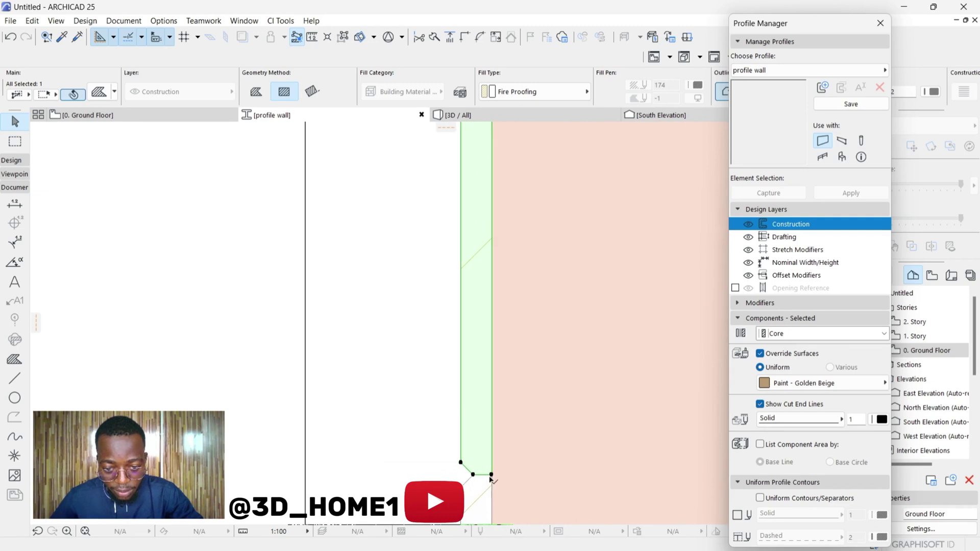
pyautogui.click(491, 476)
pyautogui.scroll(-4, 494, 479)
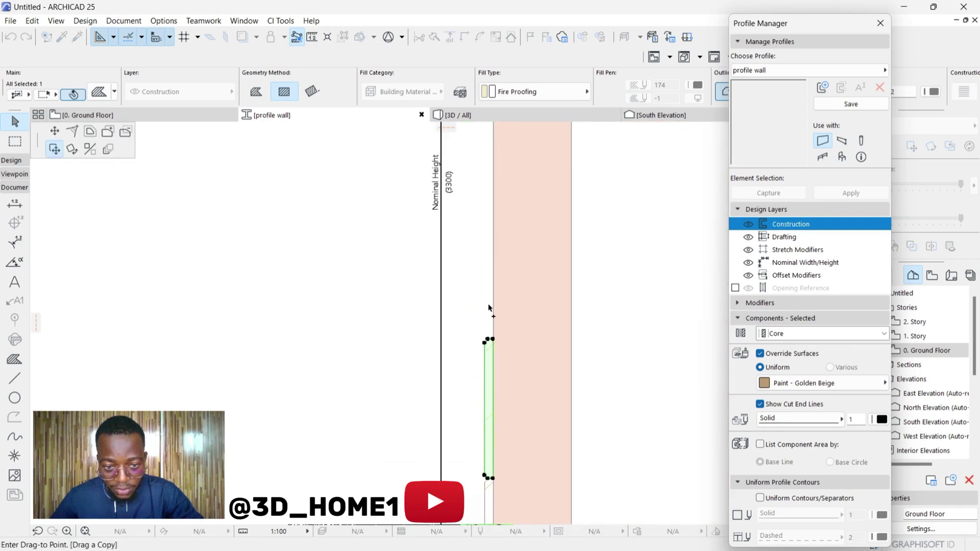
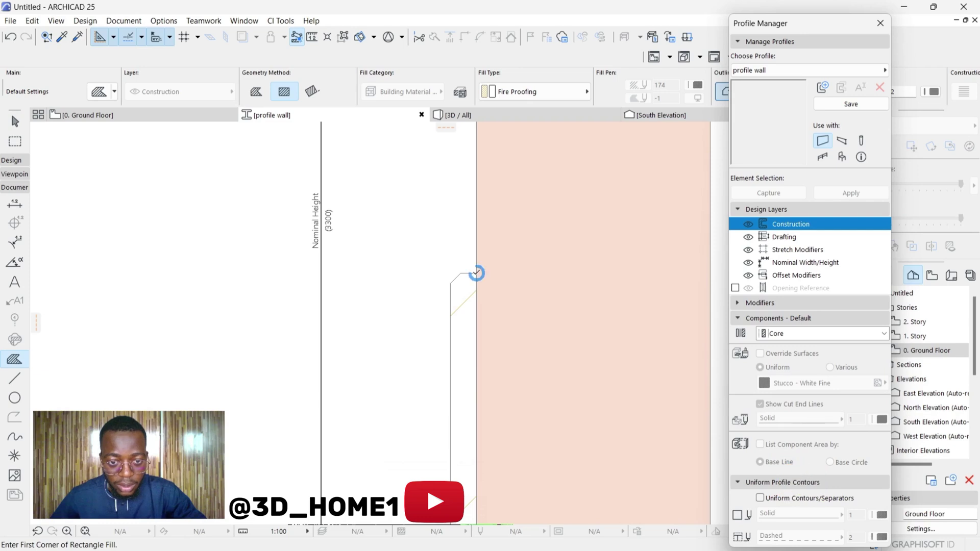
# Step: Draw a 50 × 100 mm rectangular fill on the wall core's outer face, starting from the fourth block's top corner
pyautogui.click(476, 273)
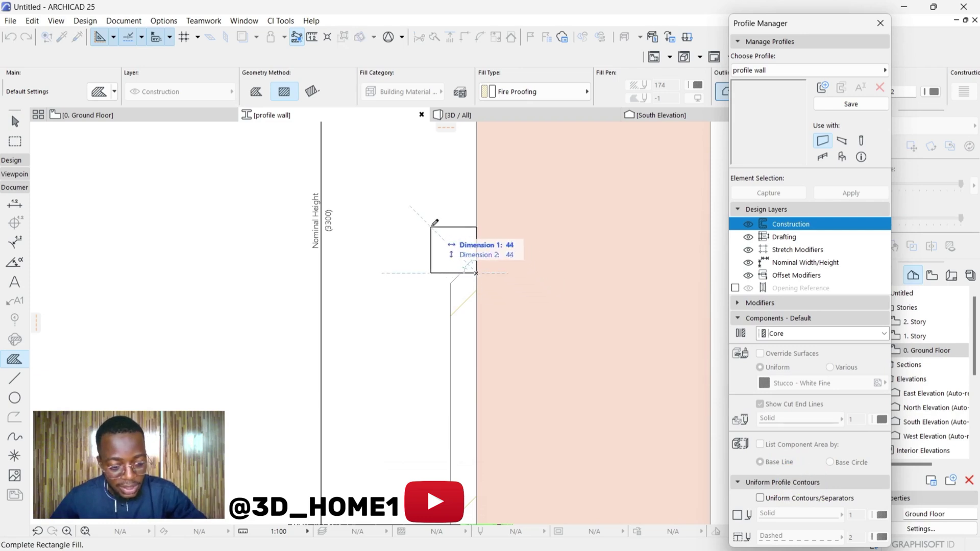
pyautogui.write('5')
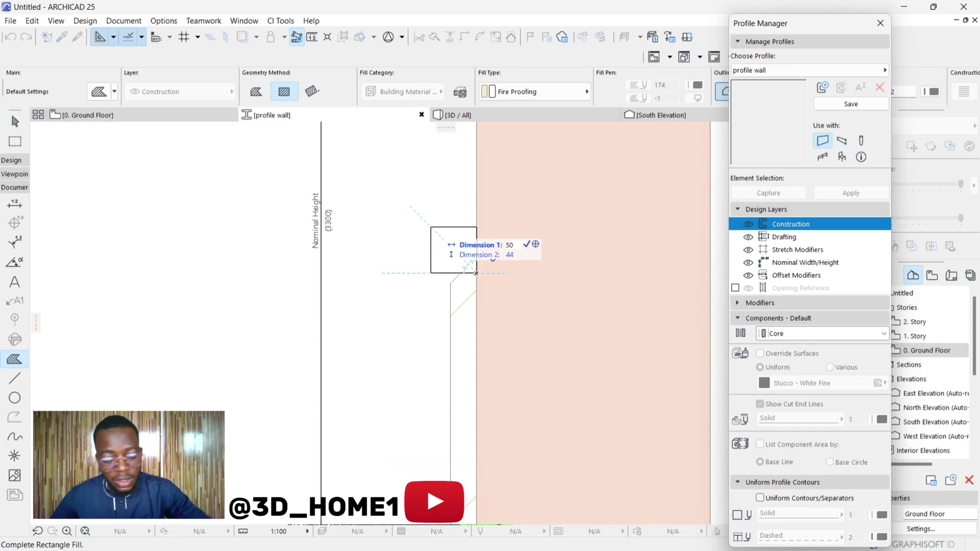
pyautogui.write('0')
pyautogui.press('Tab')
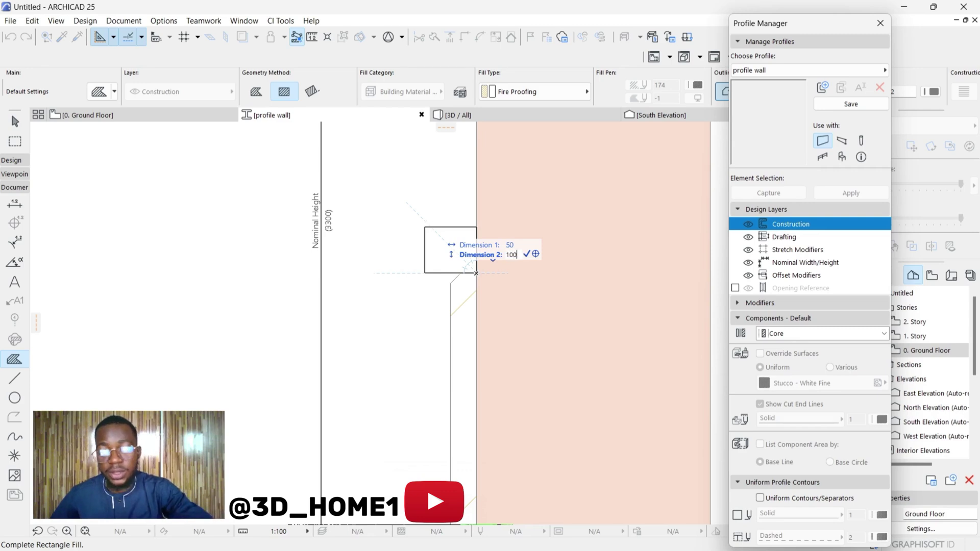
pyautogui.write('100')
pyautogui.press('Return')
pyautogui.scroll(-6, 476, 276)
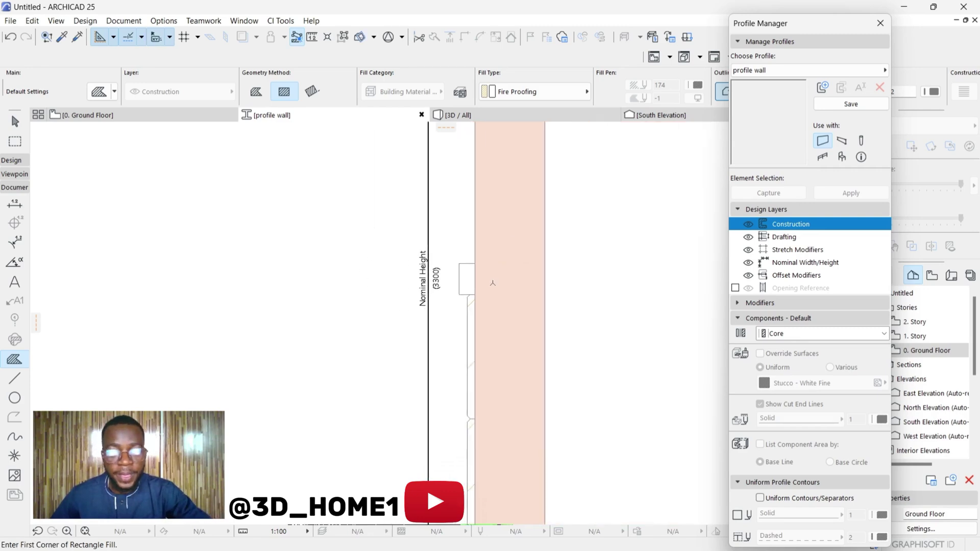
pyautogui.scroll(-3, 472, 343)
pyautogui.scroll(8, 464, 322)
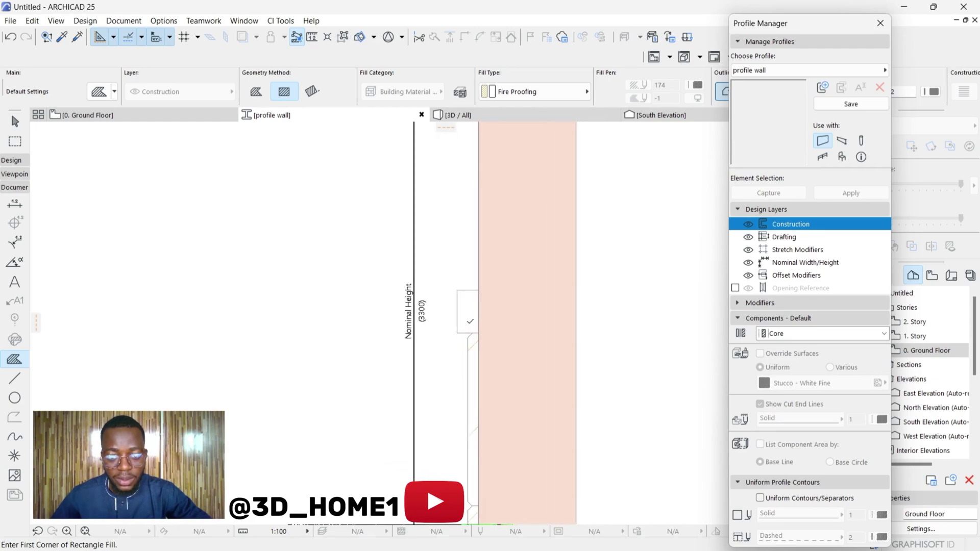
pyautogui.scroll(3, 463, 314)
pyautogui.scroll(-3, 465, 306)
pyautogui.press('Escape')
# Step: Chamfer the outer top corner of the new band fill above the fourth block with a radius of 10 mm
pyautogui.scroll(4, 465, 286)
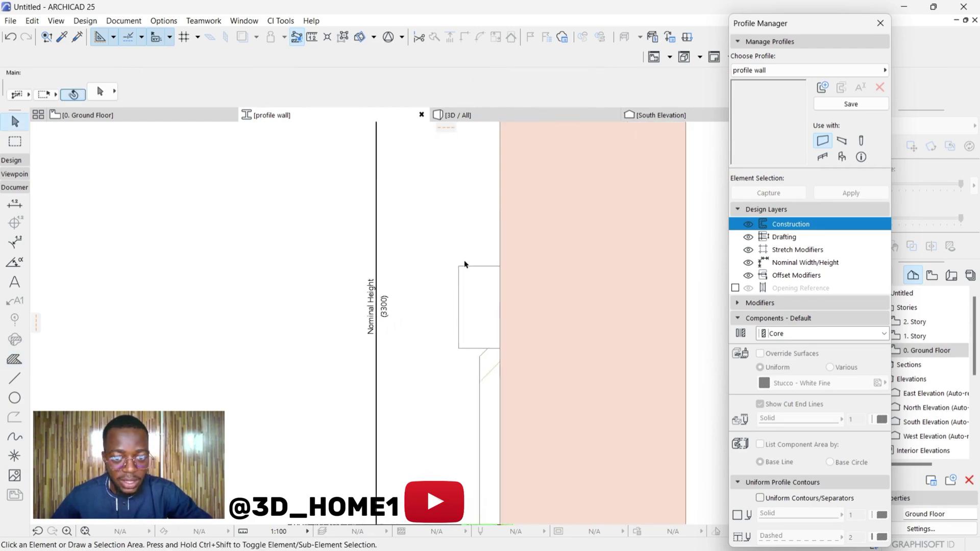
pyautogui.click(467, 274)
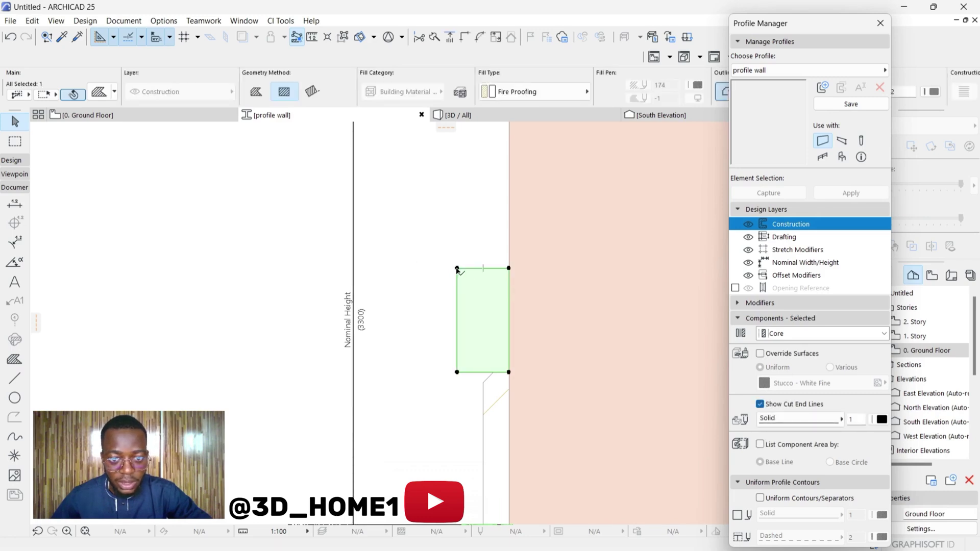
pyautogui.click(457, 268)
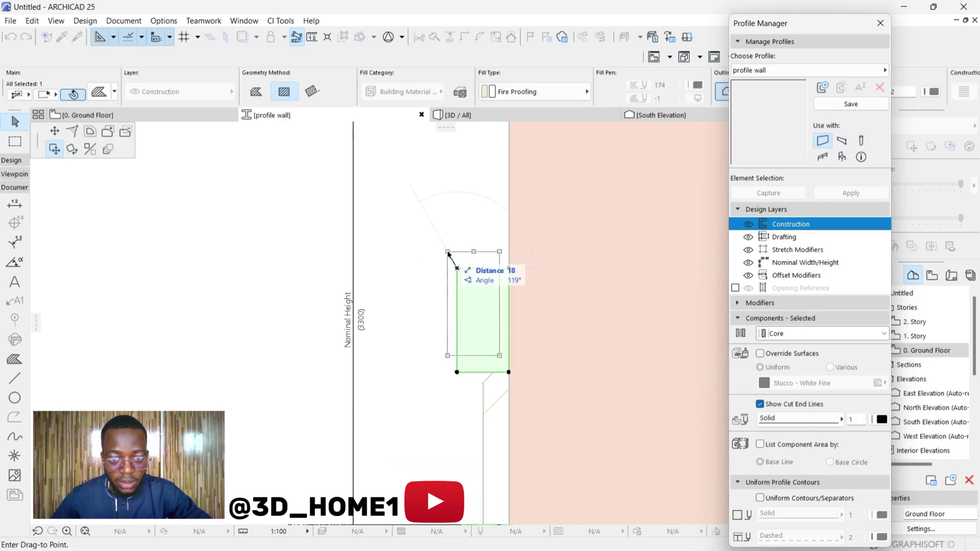
pyautogui.click(72, 131)
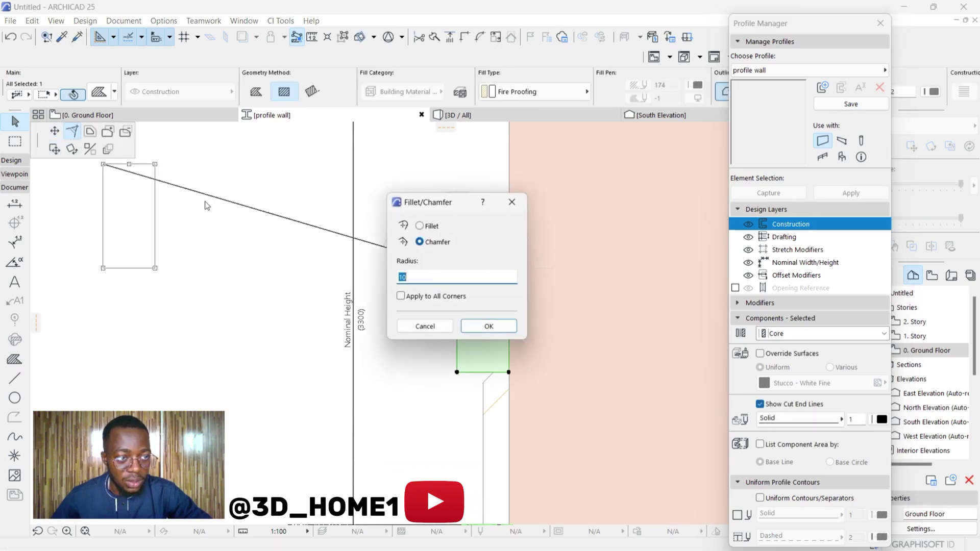
pyautogui.click(486, 329)
pyautogui.click(453, 186)
pyautogui.scroll(-2, 503, 302)
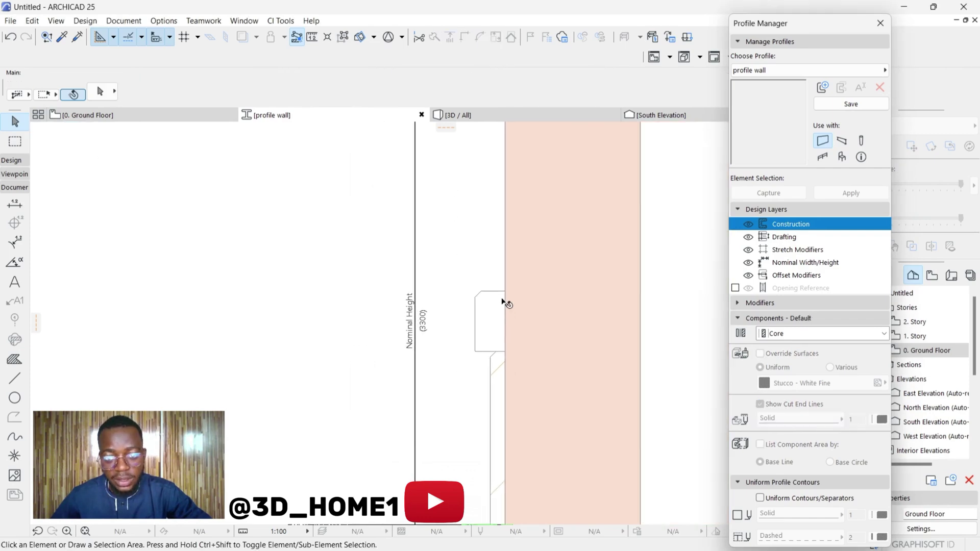
# Step: Override the chamfered band fill's surface with a uniform Paint - Glossy White
pyautogui.scroll(3, 503, 302)
pyautogui.click(485, 292)
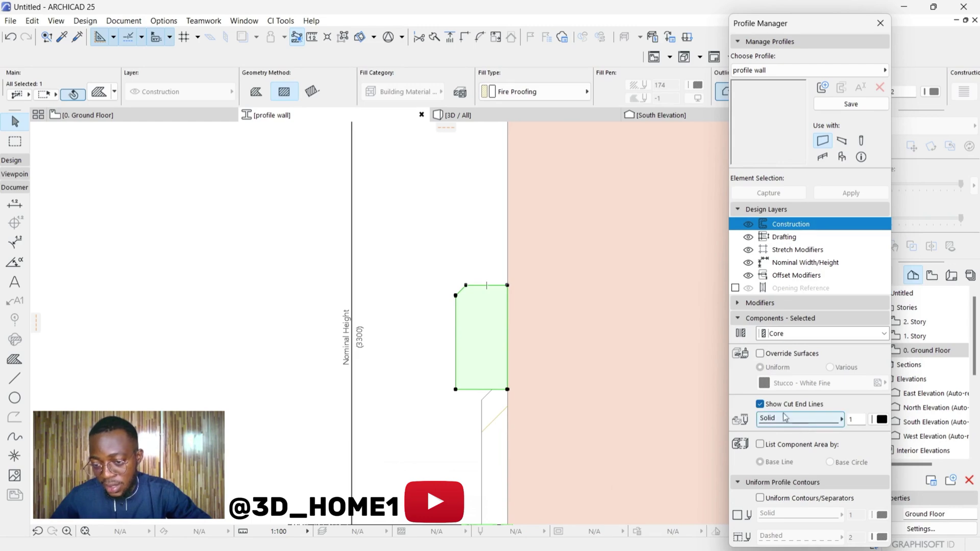
pyautogui.click(760, 353)
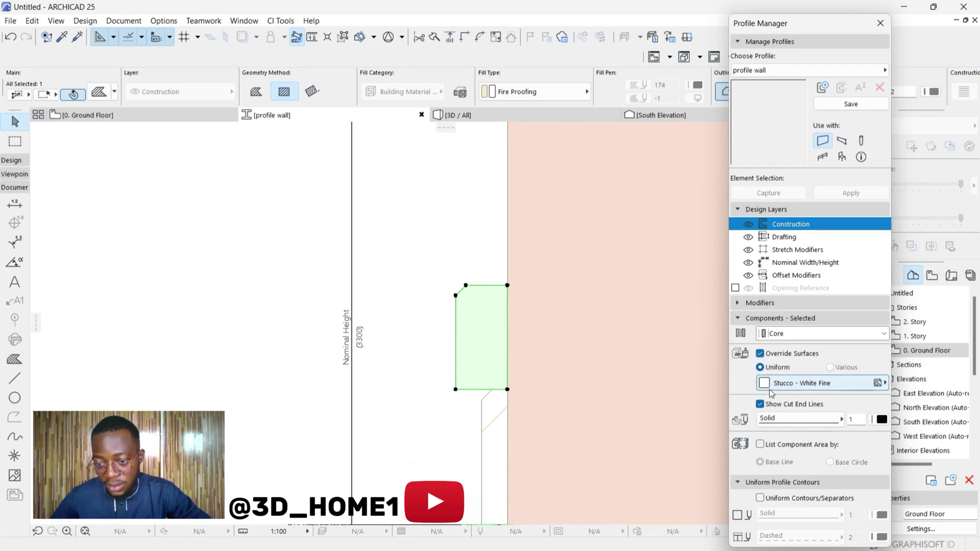
pyautogui.click(774, 384)
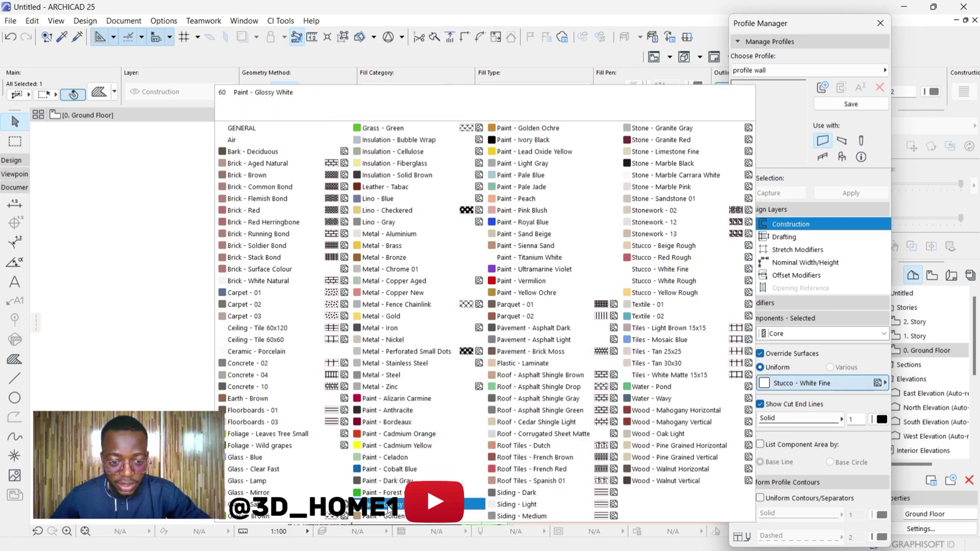
pyautogui.click(390, 505)
pyautogui.scroll(-6, 418, 327)
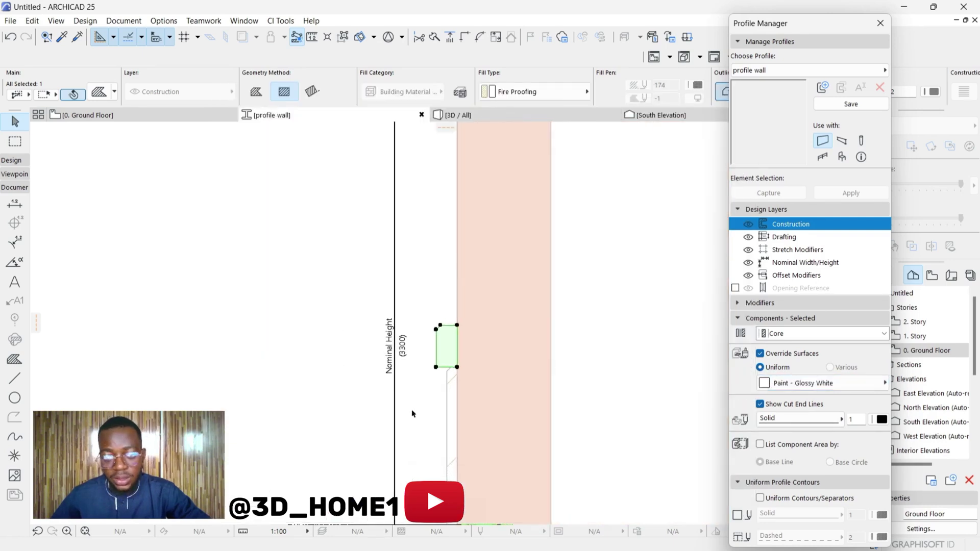
pyautogui.click(418, 327)
pyautogui.scroll(-3, 424, 347)
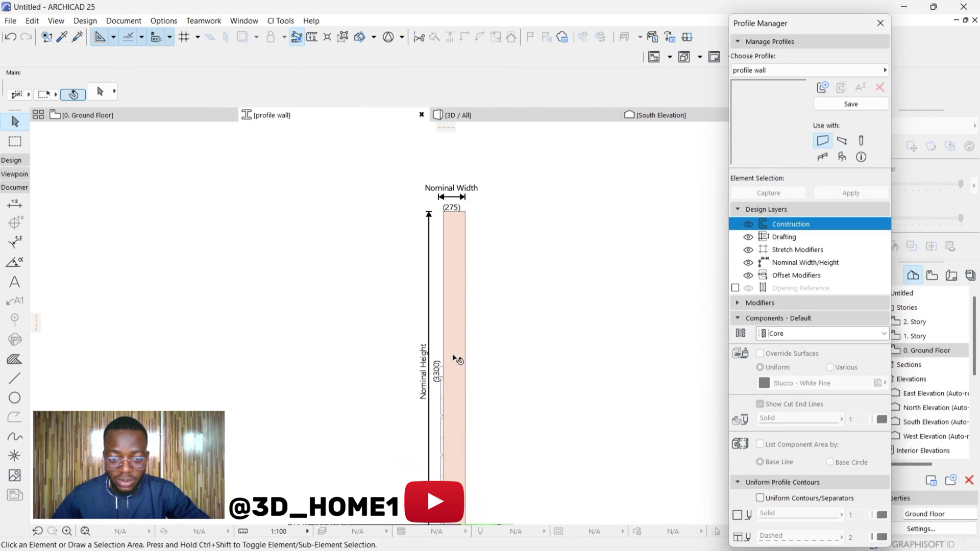
# Step: Draw a second 50 × 100 mm rectangular fill on the wall core's outer face, close to the core's top
pyautogui.scroll(4, 442, 235)
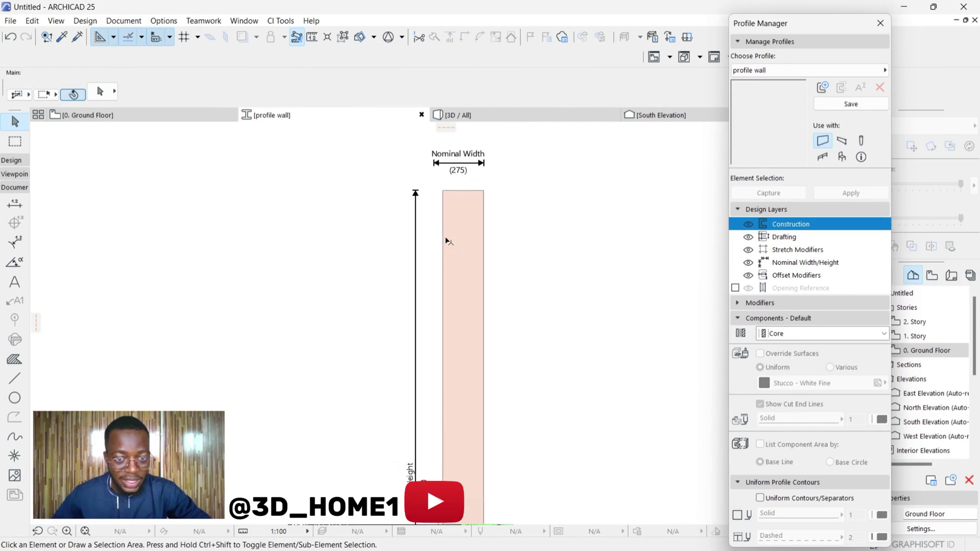
pyautogui.click(14, 361)
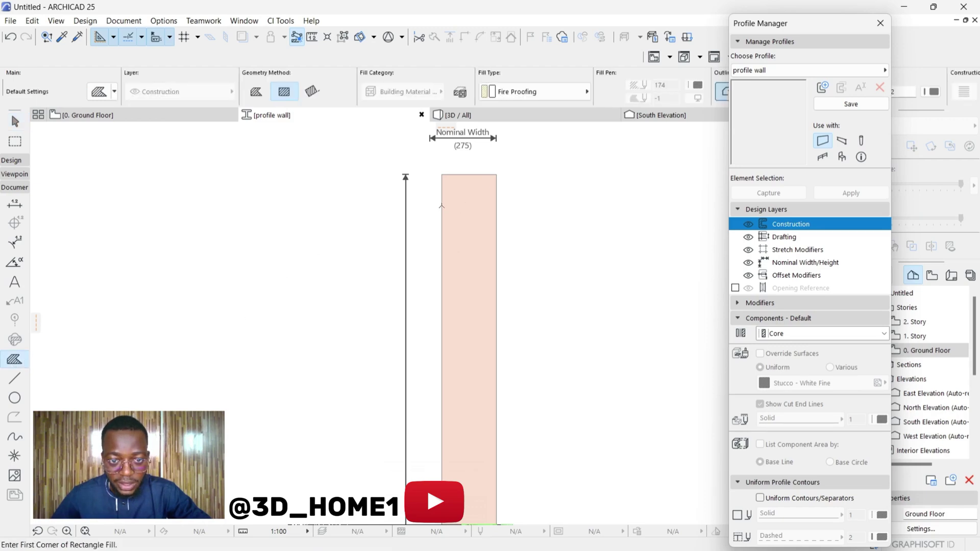
pyautogui.click(442, 206)
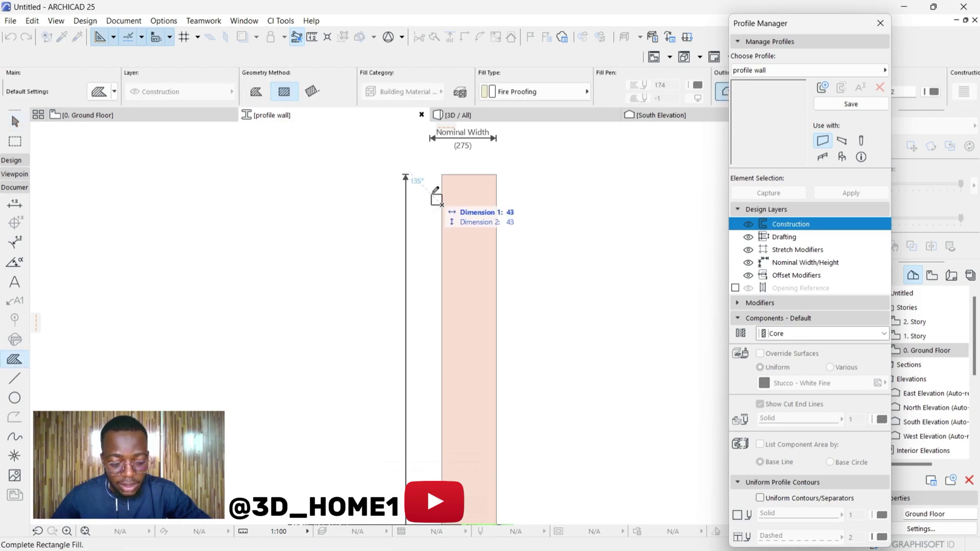
pyautogui.write('50')
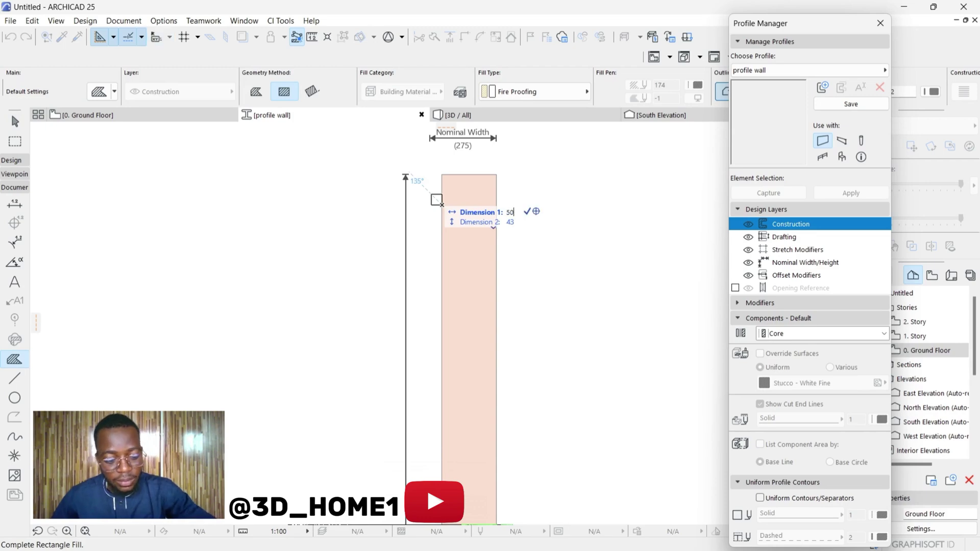
pyautogui.press('Tab')
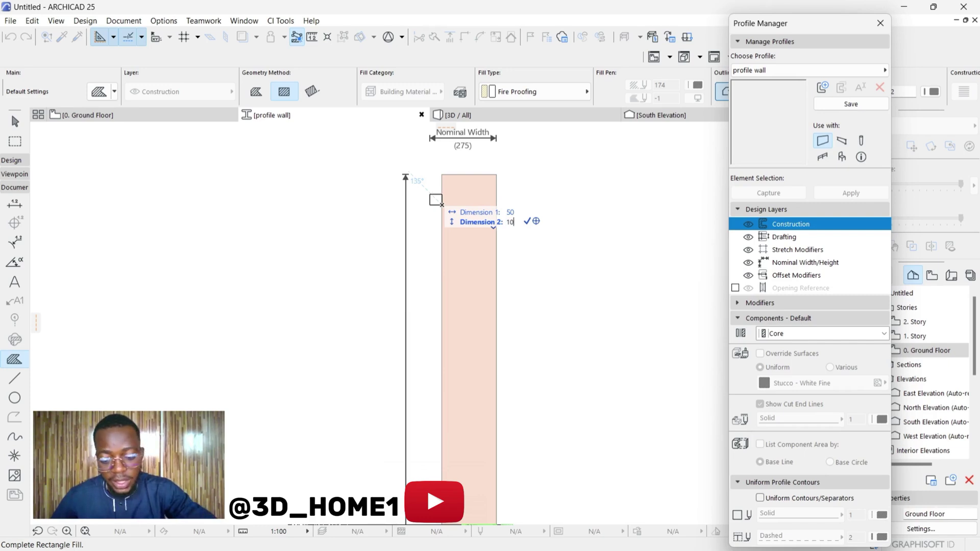
pyautogui.write('10')
pyautogui.press('Return')
pyautogui.scroll(5, 438, 186)
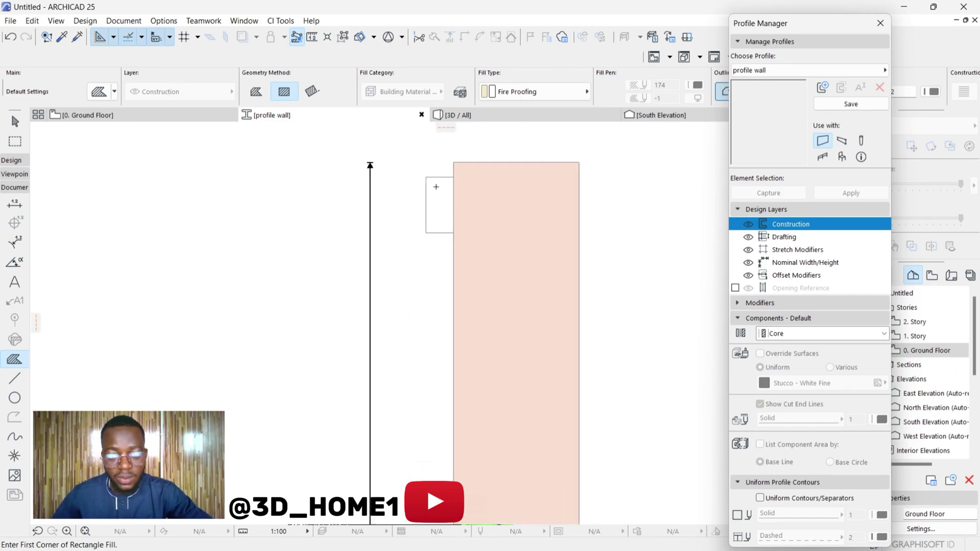
pyautogui.scroll(-5, 448, 192)
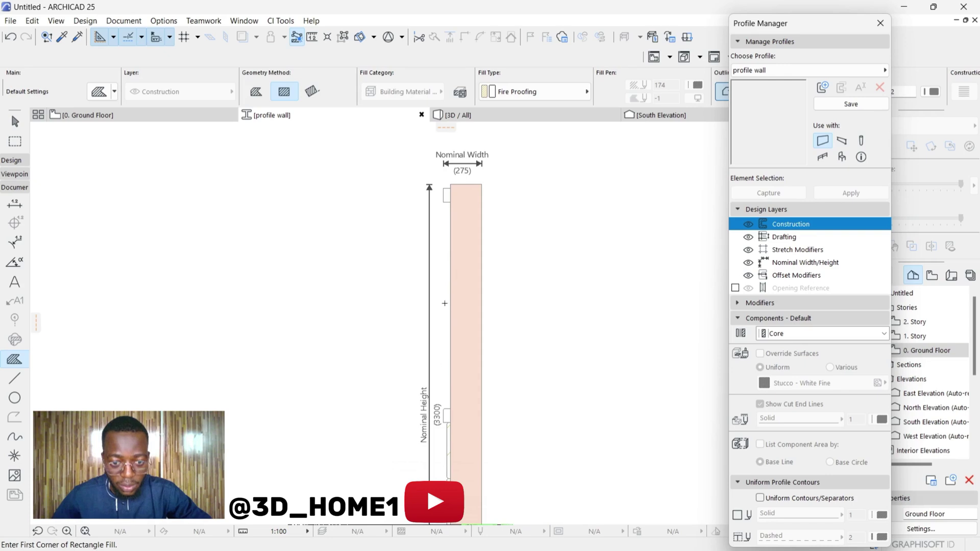
# Step: Move the uppermost rectangular fill straight down along the wall core's outer face, farther from the core's top
pyautogui.press('Escape')
pyautogui.scroll(3, 452, 214)
pyautogui.click(450, 213)
pyautogui.click(448, 210)
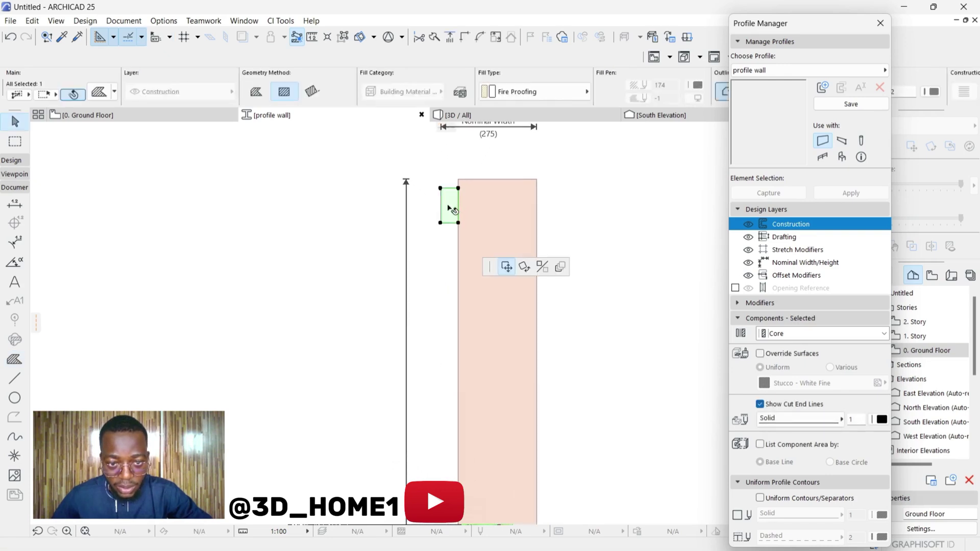
pyautogui.click(450, 285)
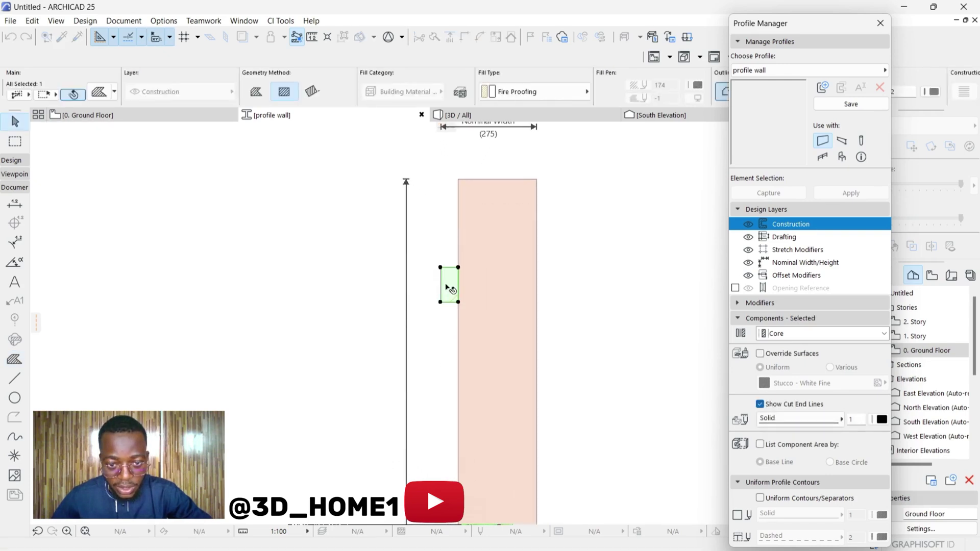
pyautogui.scroll(-3, 447, 211)
pyautogui.click(377, 235)
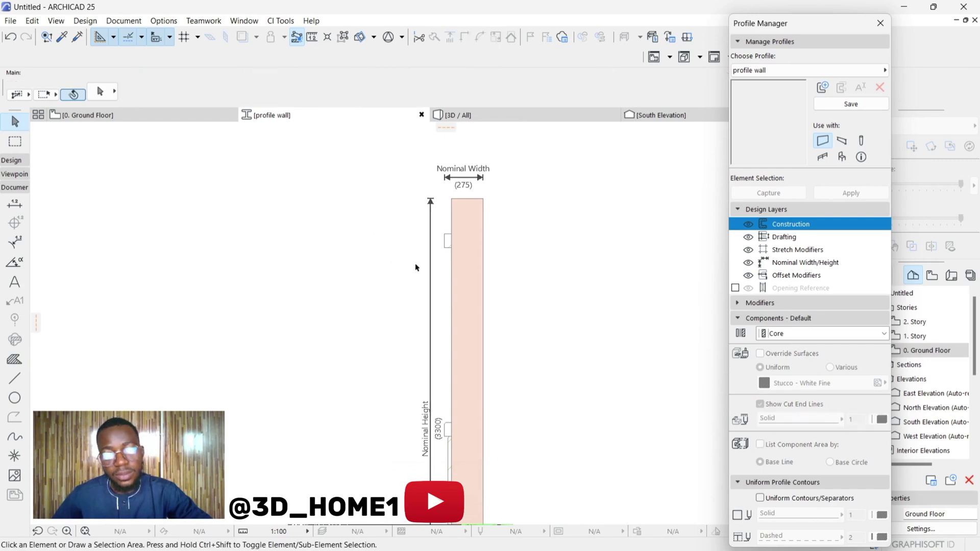
# Step: Save the finished "profile wall" profile and close the Profile Manager
pyautogui.scroll(-2, 449, 204)
pyautogui.scroll(1, 458, 177)
pyautogui.scroll(3, 457, 177)
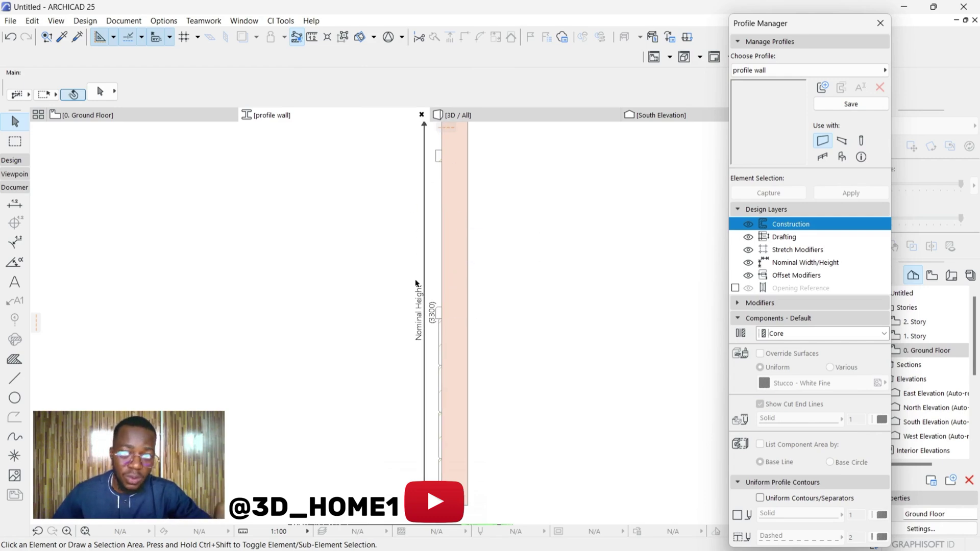
pyautogui.scroll(-1, 449, 199)
pyautogui.scroll(1, 442, 189)
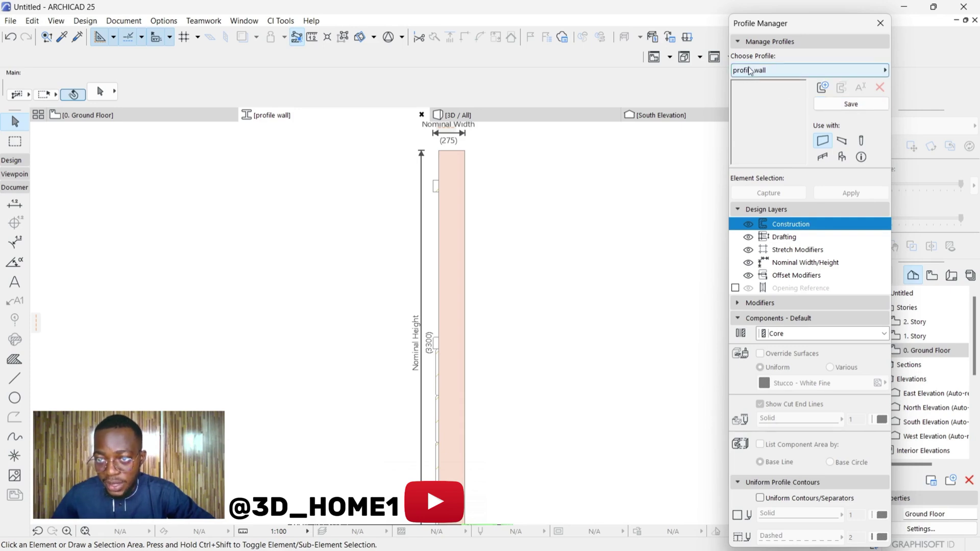
pyautogui.click(857, 104)
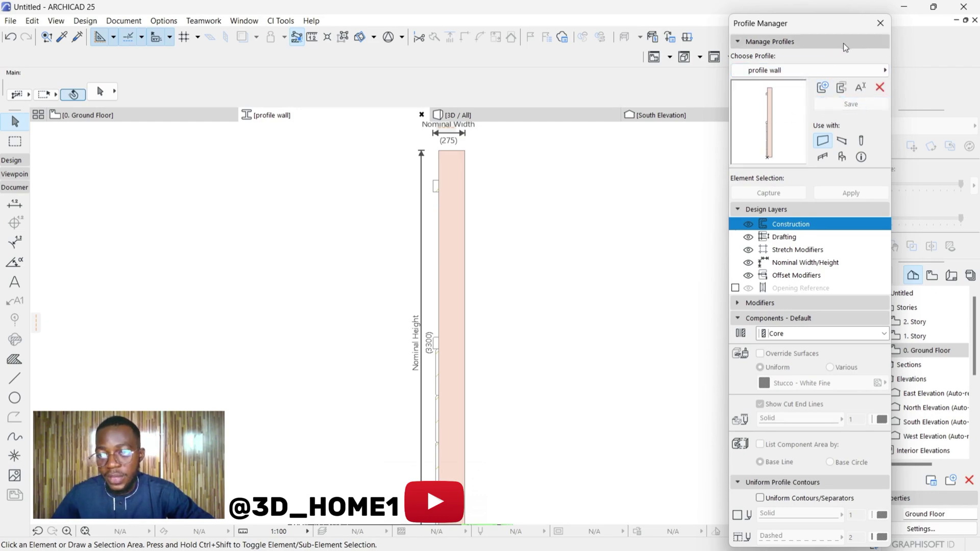
pyautogui.click(880, 23)
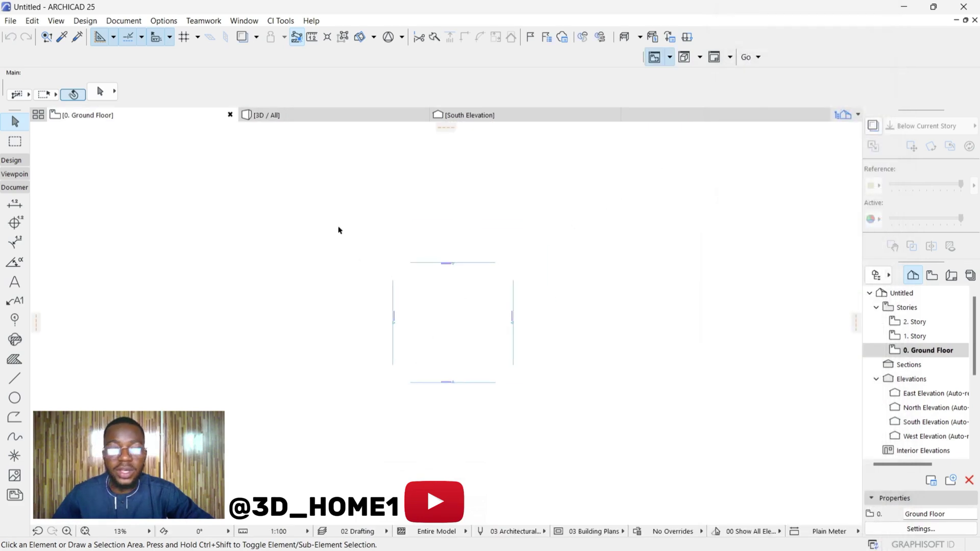
# Step: Set the Wall defaults for the ground floor plan to a basic GENERIC - STRUCTURAL wall with a thickness of 225 mm
pyautogui.click(298, 113)
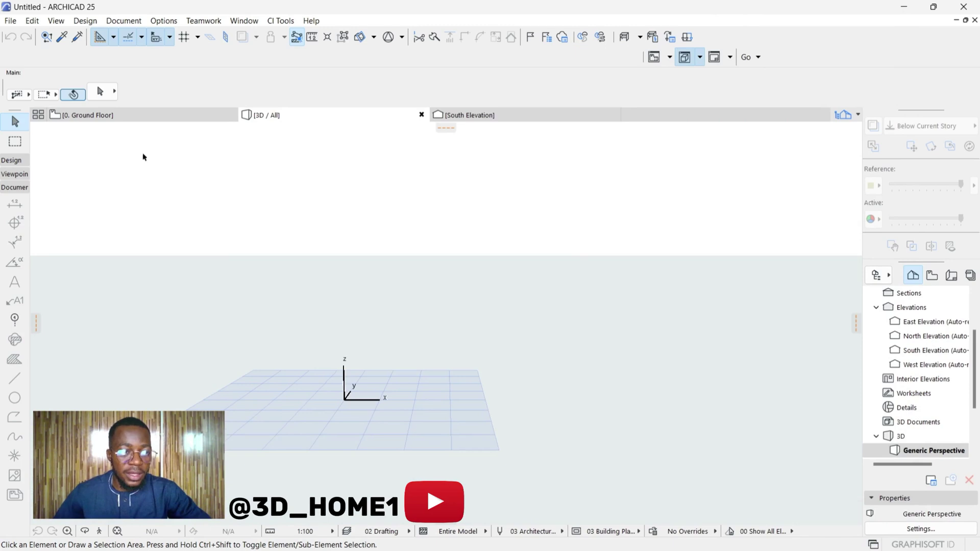
pyautogui.click(141, 115)
pyautogui.click(11, 160)
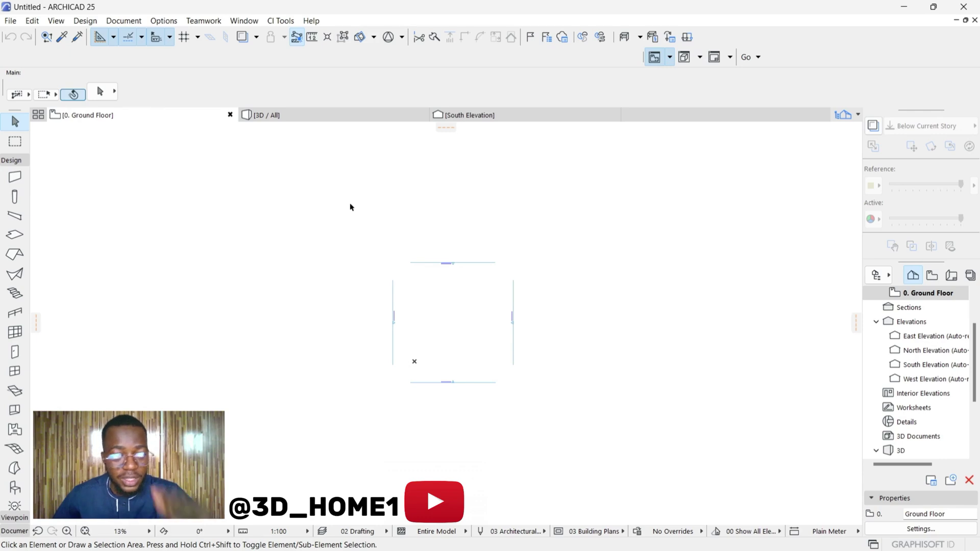
pyautogui.click(14, 176)
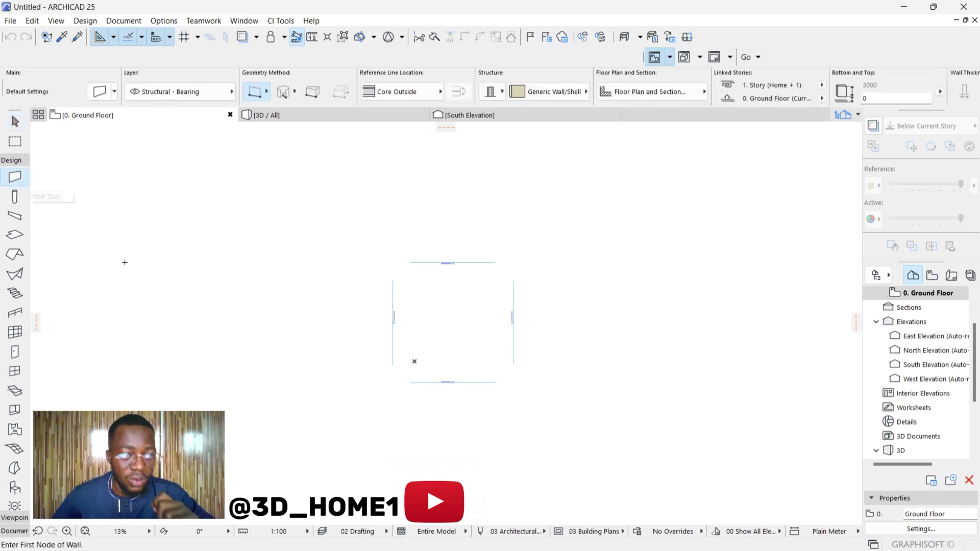
pyautogui.scroll(5, 466, 303)
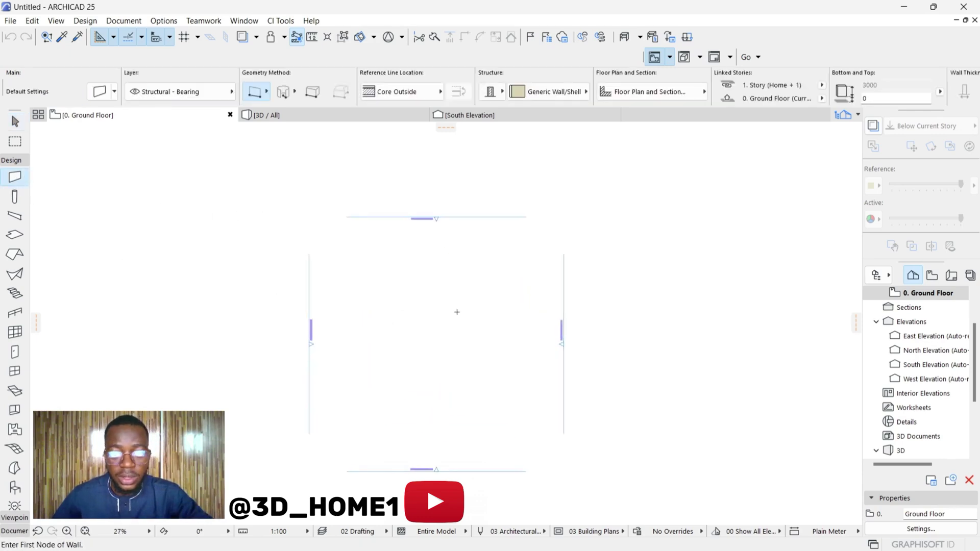
pyautogui.hotkey('ctrl', 't')
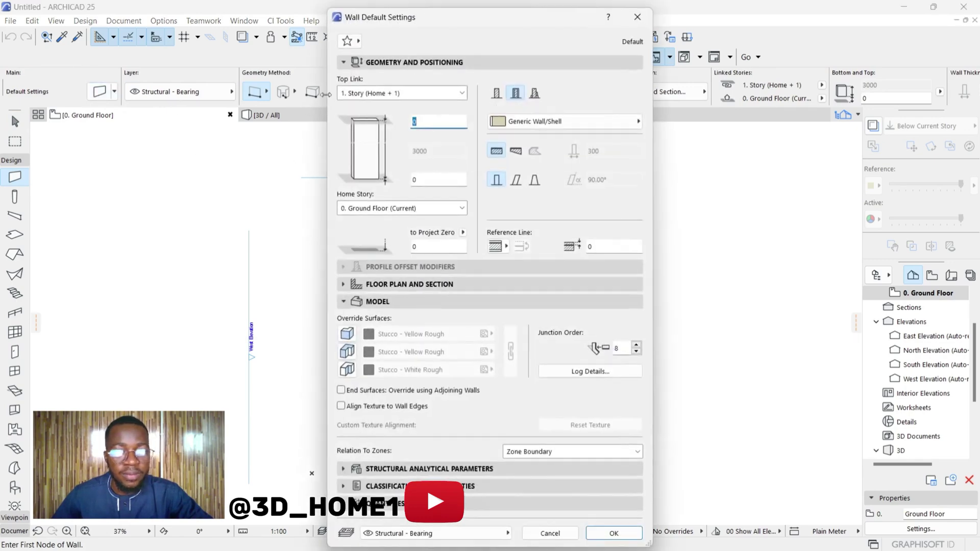
pyautogui.click(500, 94)
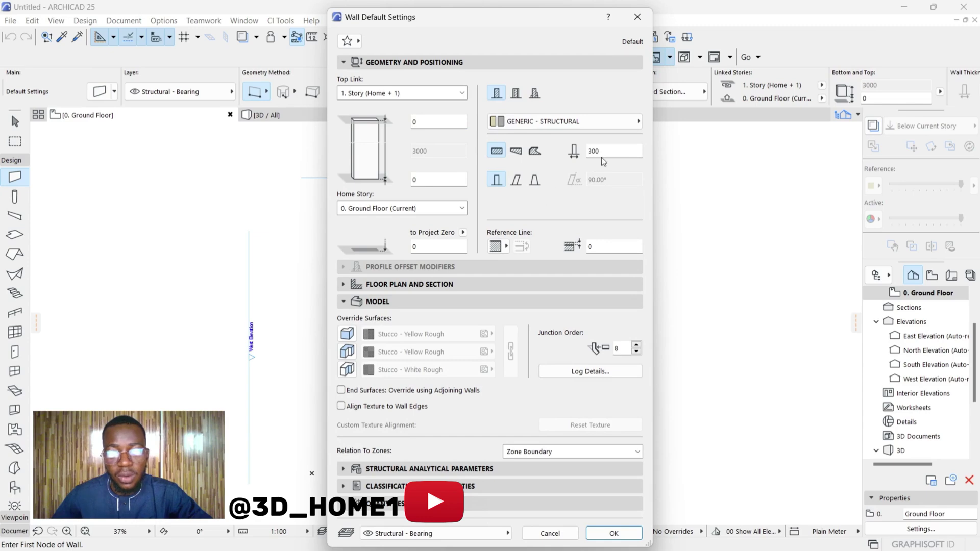
pyautogui.write('225')
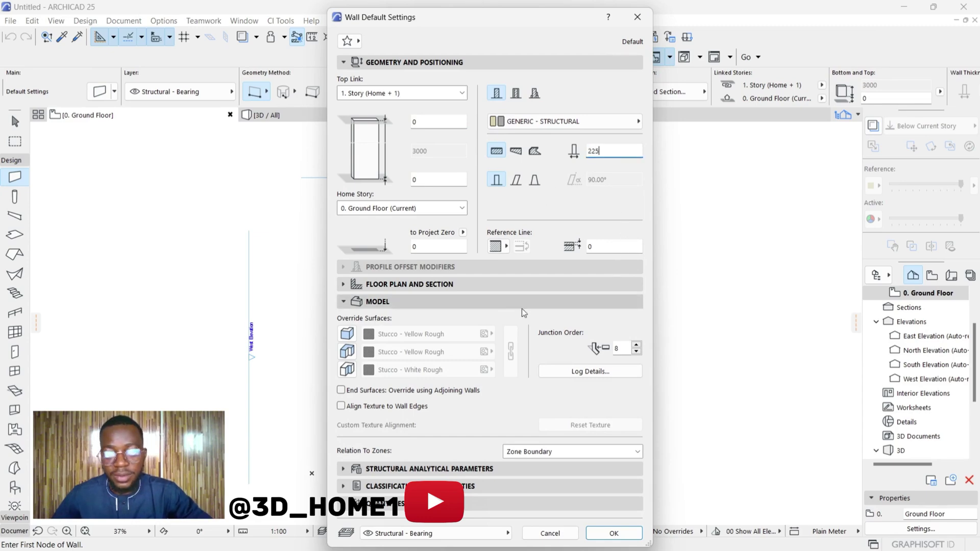
pyautogui.click(612, 533)
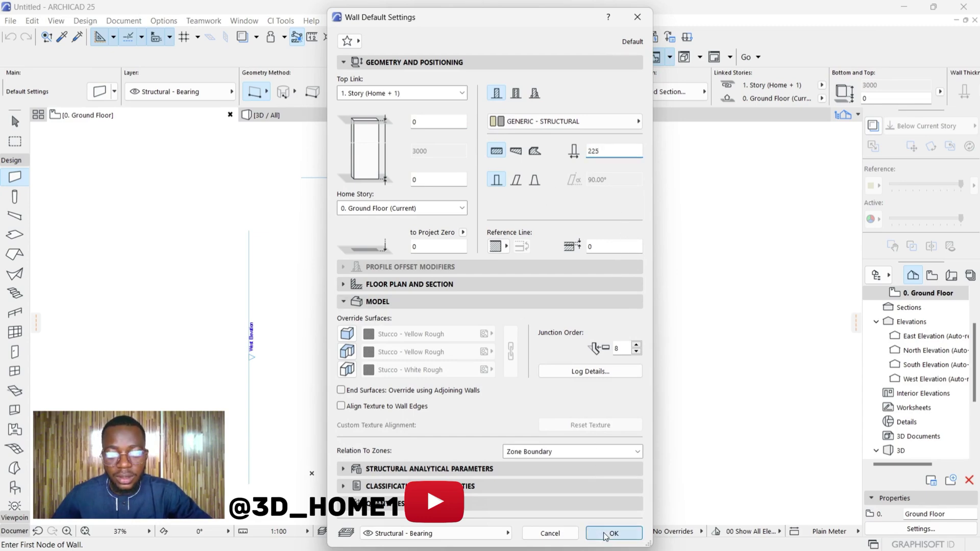
# Step: Draw a straight vertical basic wall inside the elevation markers on the ground floor plan and examine it in 3D
pyautogui.scroll(-2, 460, 373)
pyautogui.click(408, 422)
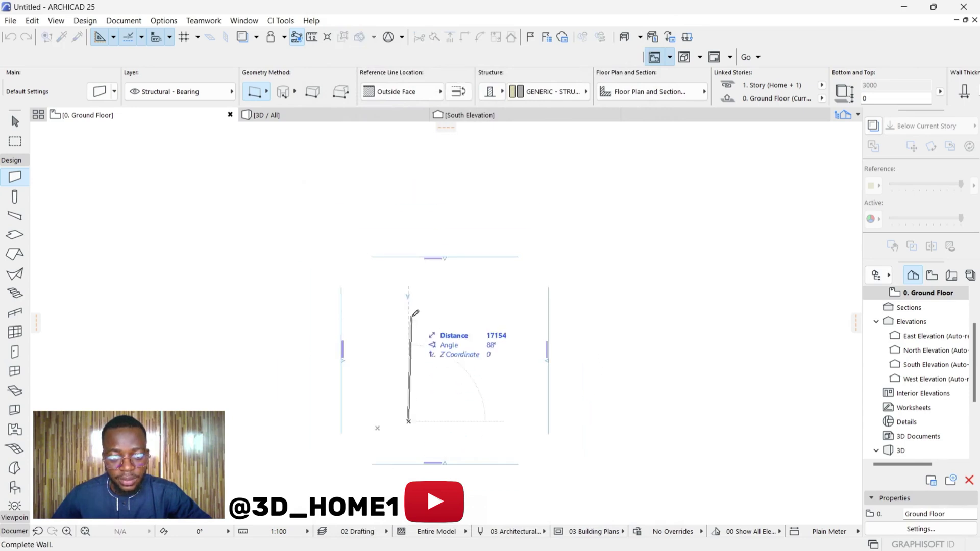
pyautogui.click(400, 344)
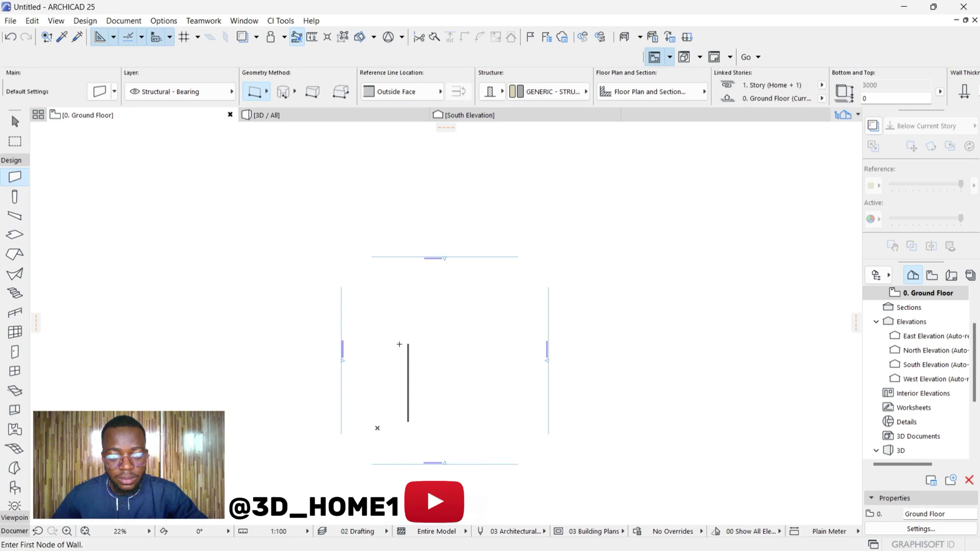
pyautogui.click(280, 115)
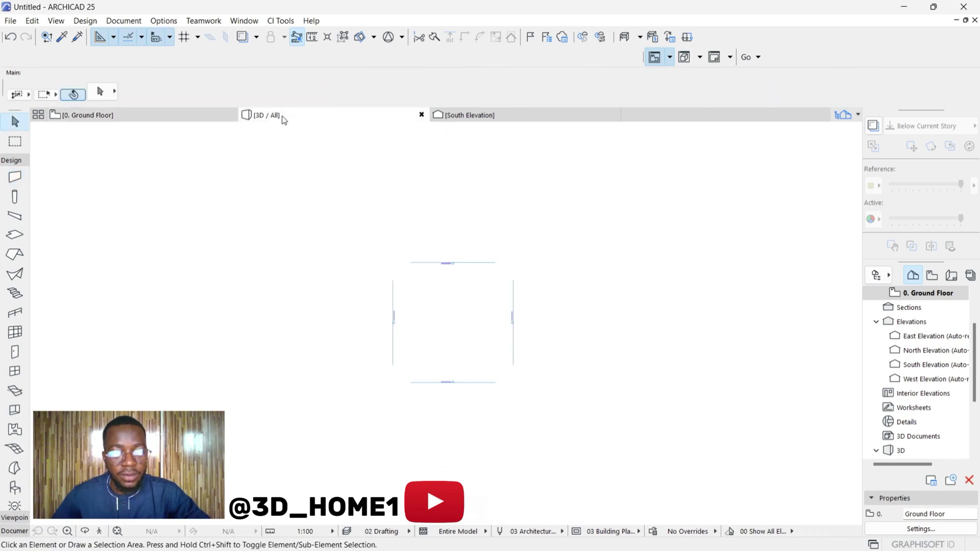
pyautogui.scroll(5, 430, 326)
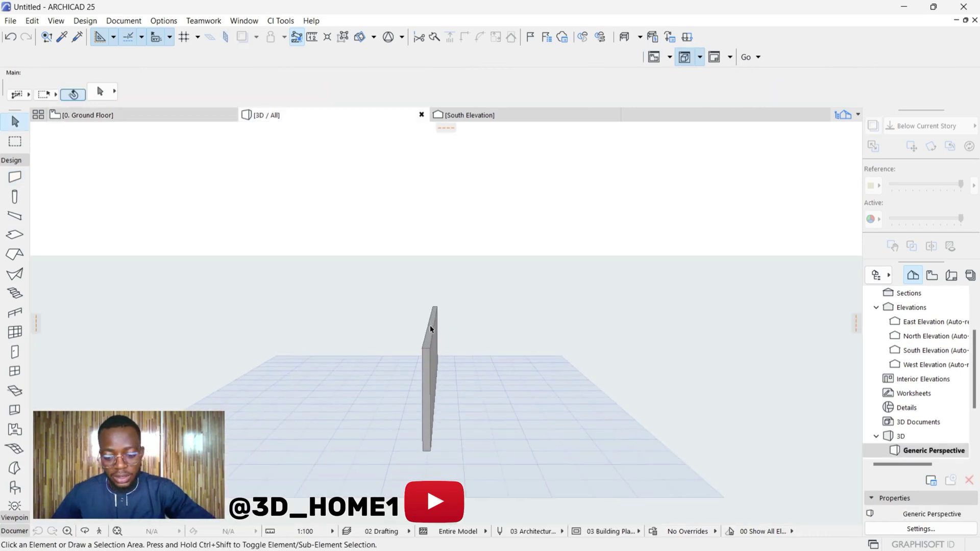
pyautogui.keyDown('shift'); pyautogui.moveTo(432, 417); pyautogui.dragTo(458, 394, button='middle'); pyautogui.keyUp('shift')
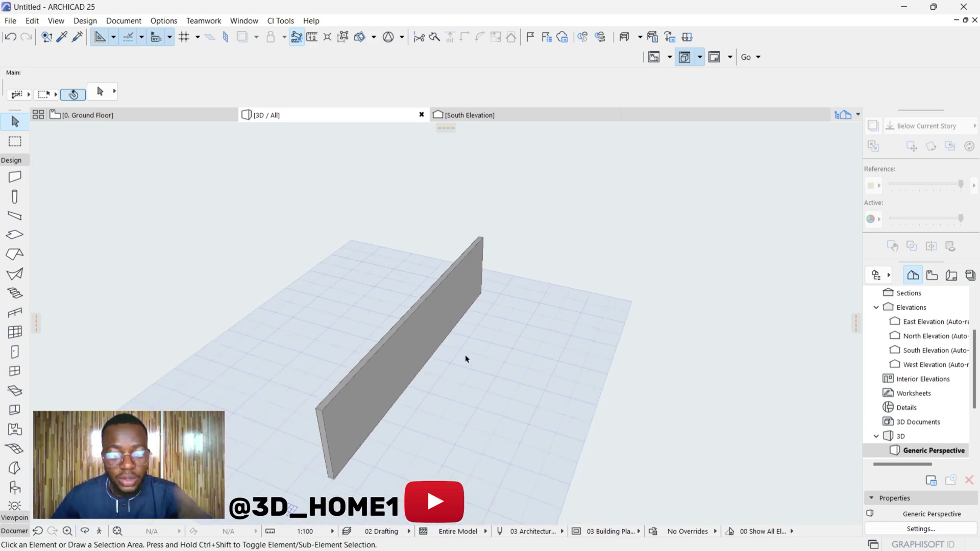
pyautogui.keyDown('shift'); pyautogui.moveTo(465, 359); pyautogui.dragTo(435, 440, button='middle'); pyautogui.keyUp('shift')
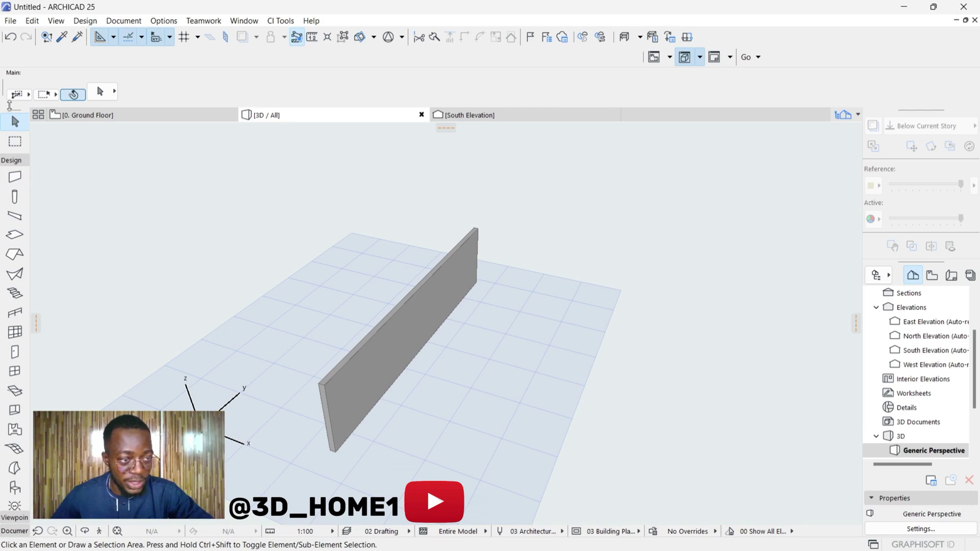
# Step: Change the Wall defaults to a complex profile structure using the custom "profile wall" profile
pyautogui.click(14, 176)
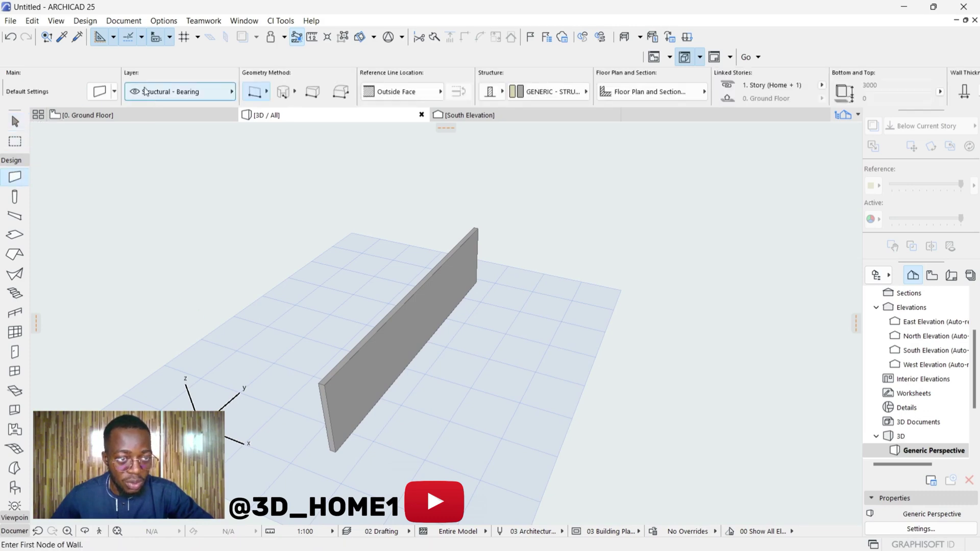
pyautogui.click(98, 93)
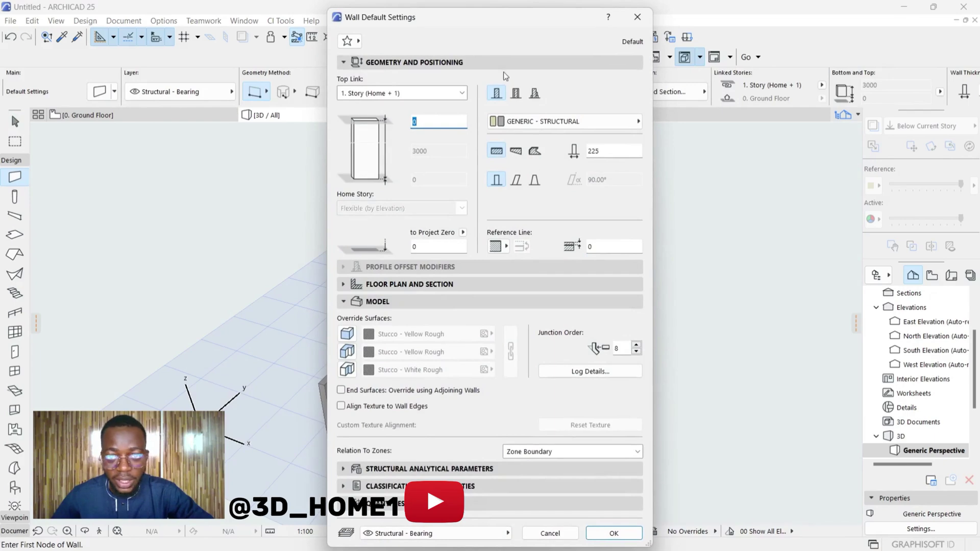
pyautogui.click(535, 94)
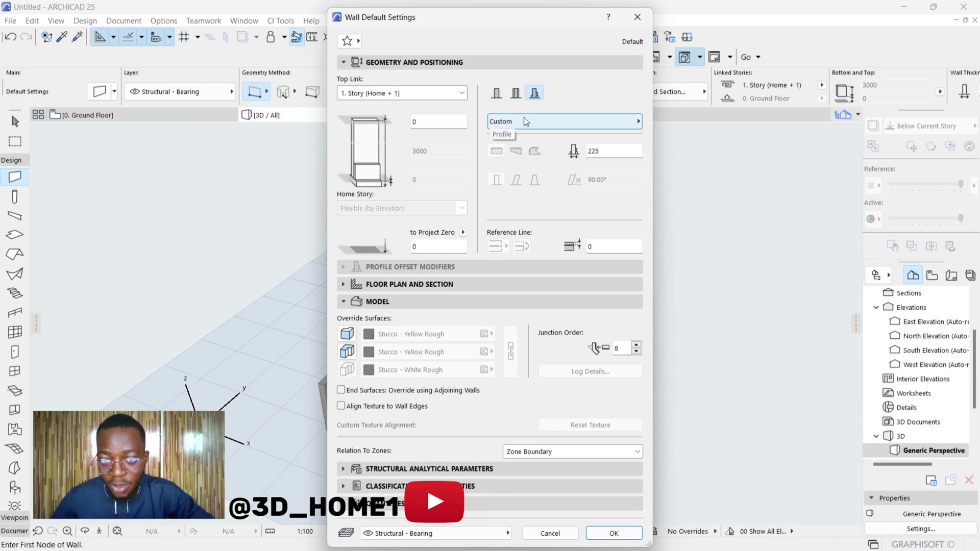
pyautogui.click(526, 122)
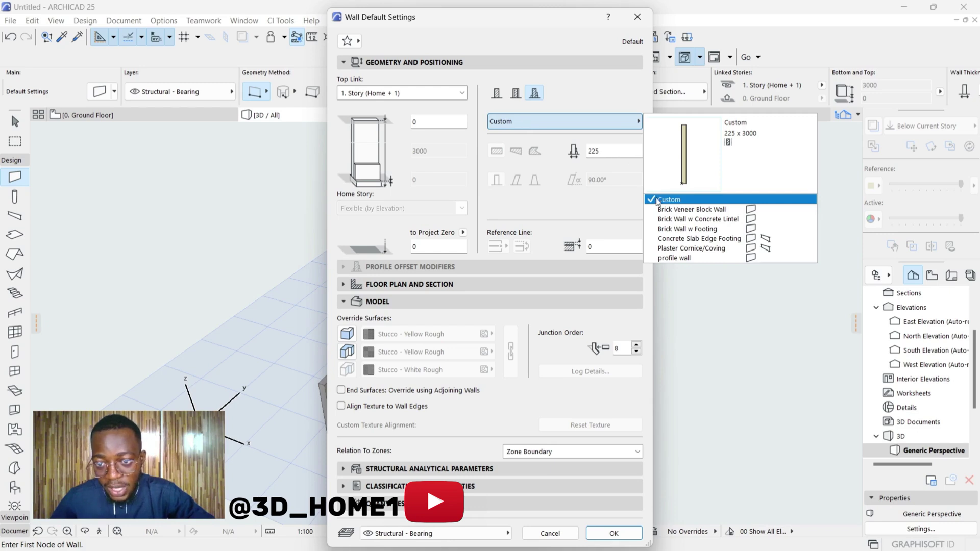
pyautogui.click(682, 259)
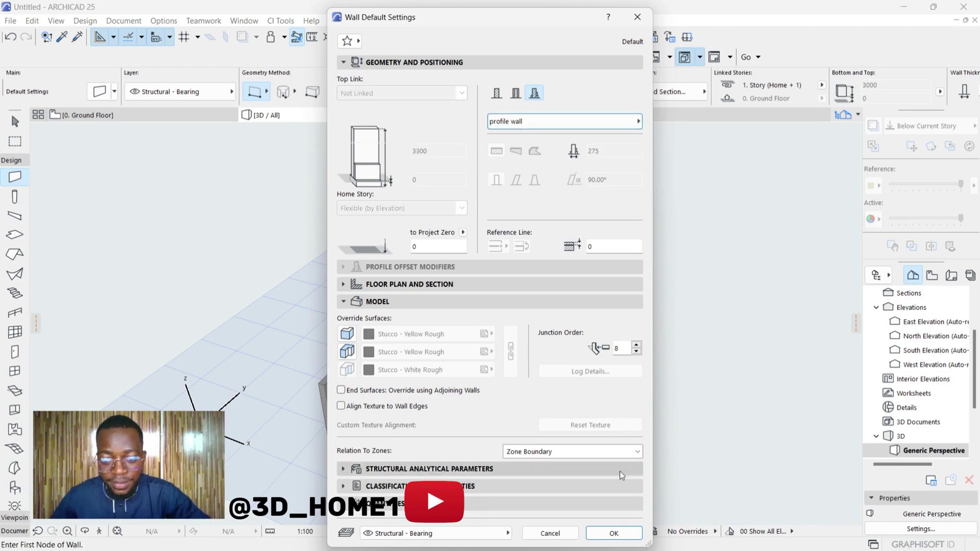
pyautogui.click(614, 533)
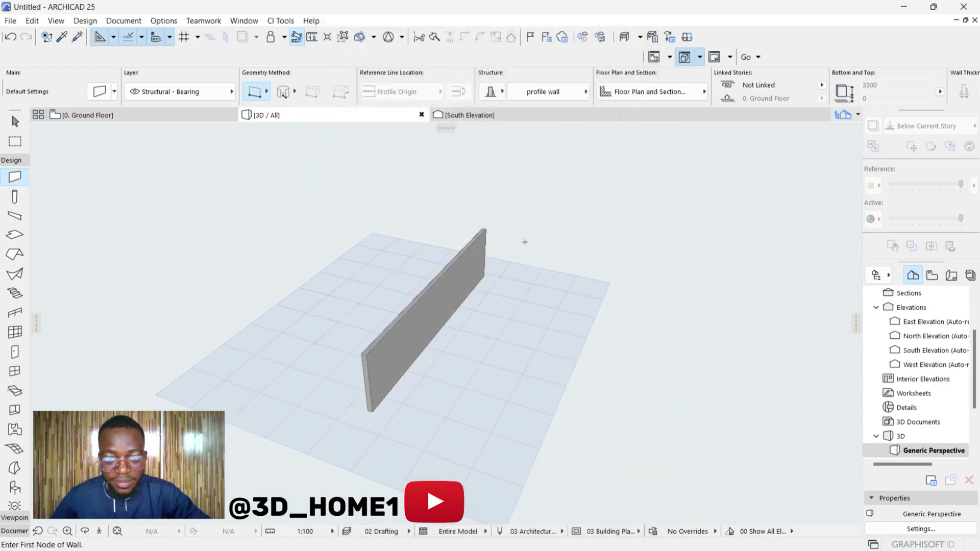
# Step: On the ground floor plan, draw a vertical profile wall from its upper end downward, parallel to the basic wall on its east side
pyautogui.click(147, 118)
pyautogui.scroll(5, 450, 347)
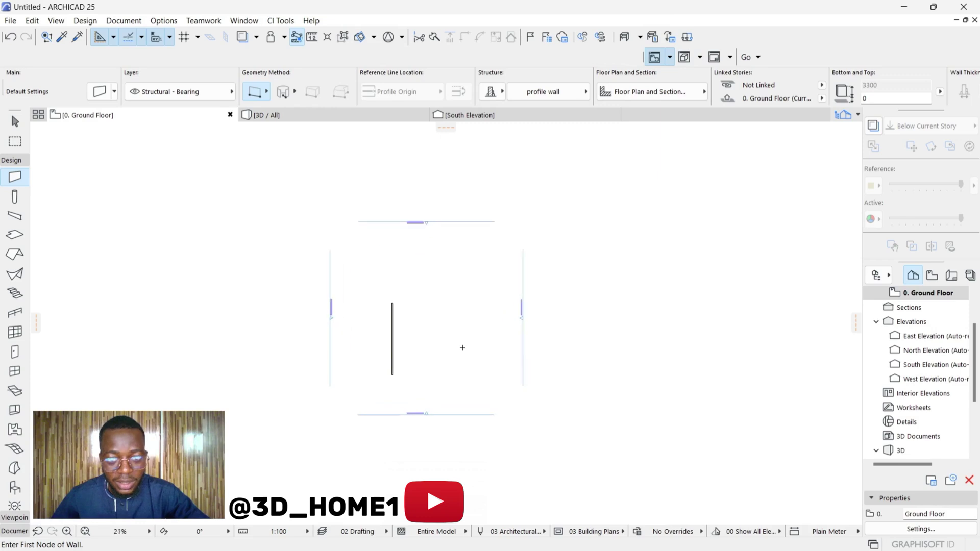
pyautogui.scroll(1, 434, 367)
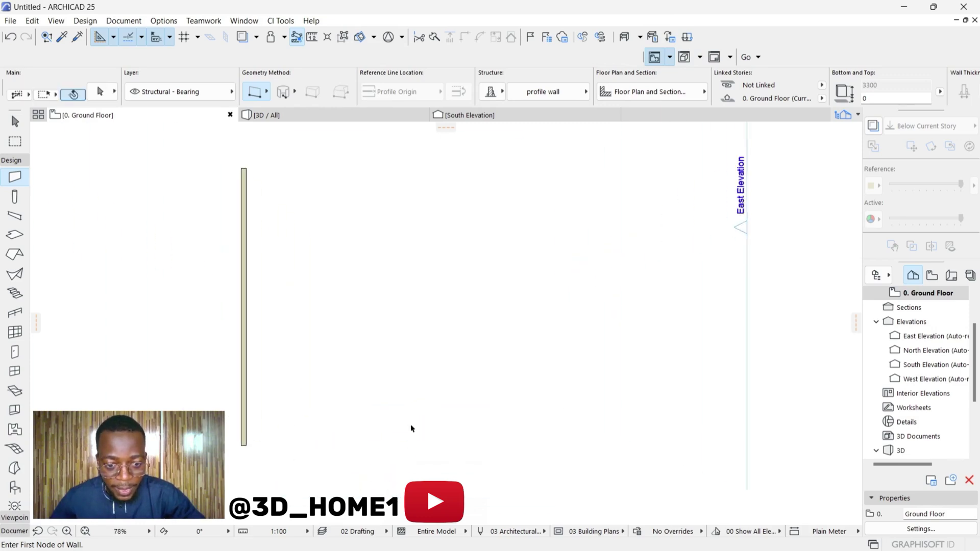
pyautogui.click(408, 447)
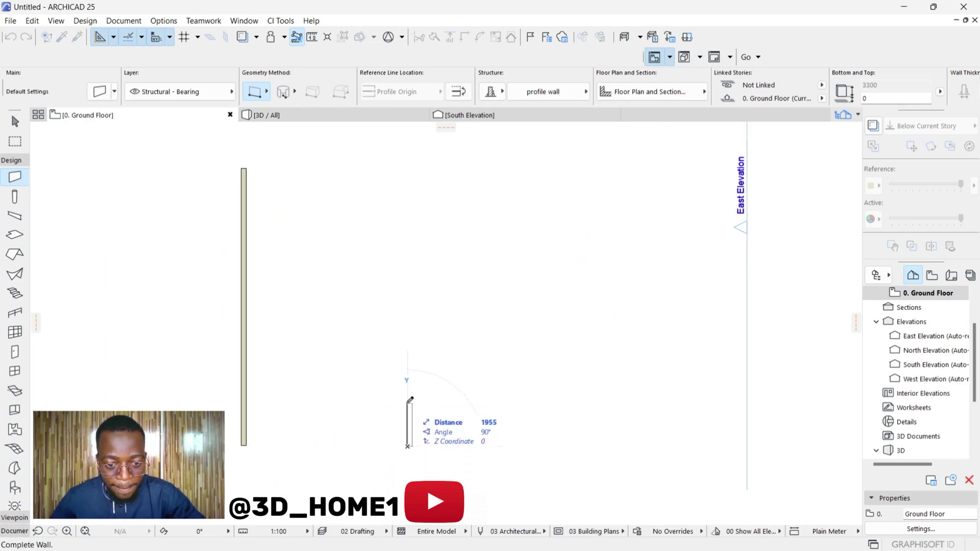
pyautogui.press('Escape')
pyautogui.click(431, 200)
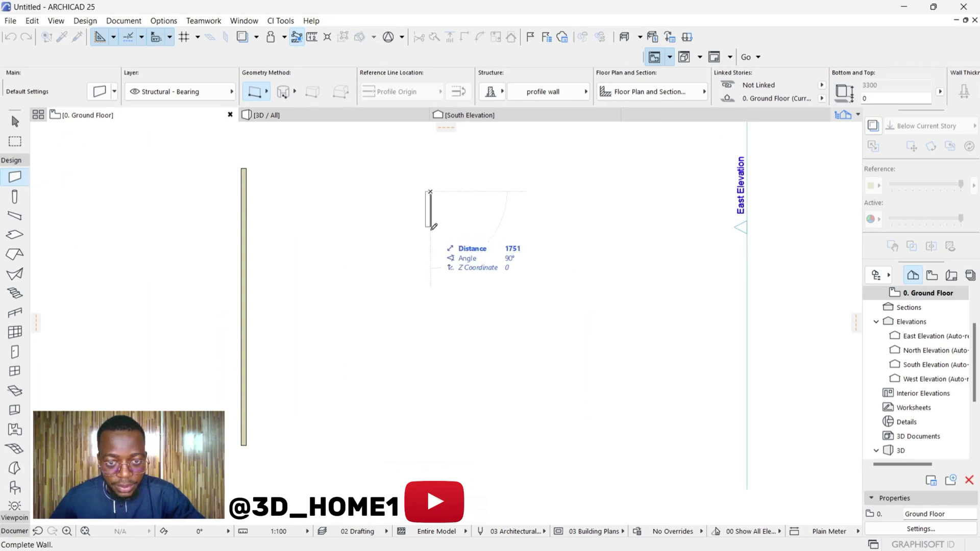
pyautogui.scroll(5, 433, 262)
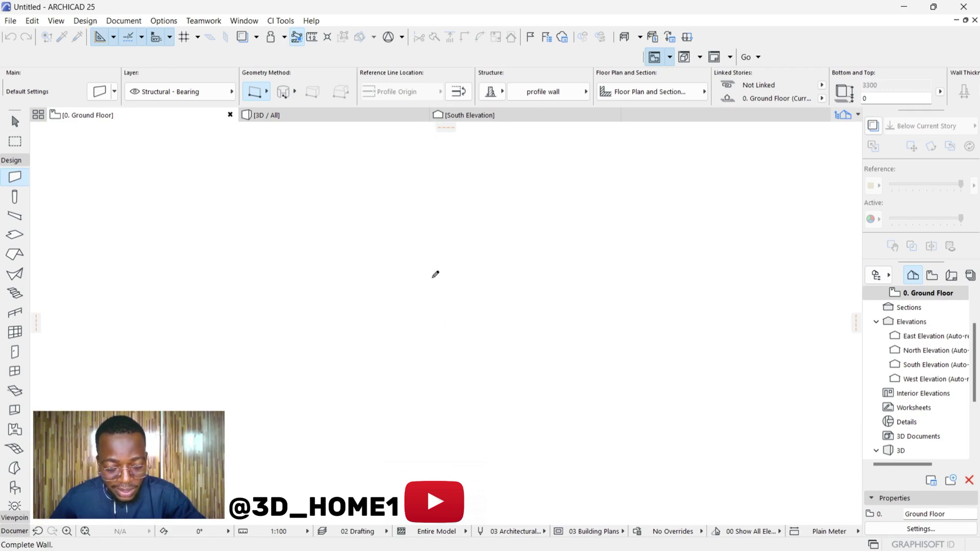
pyautogui.press('shift')
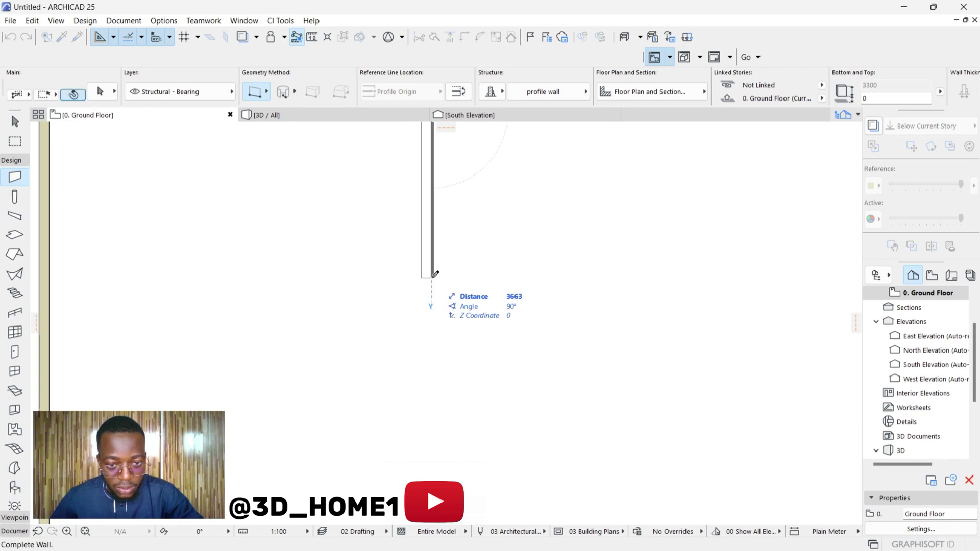
pyautogui.scroll(-5, 435, 277)
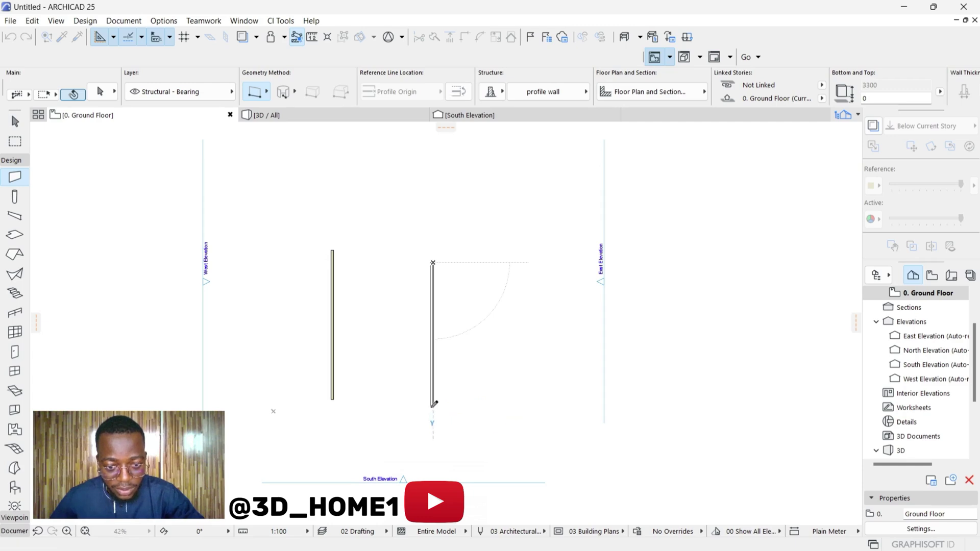
pyautogui.click(433, 407)
pyautogui.scroll(3, 437, 379)
pyautogui.scroll(3, 434, 360)
pyautogui.scroll(-2, 434, 356)
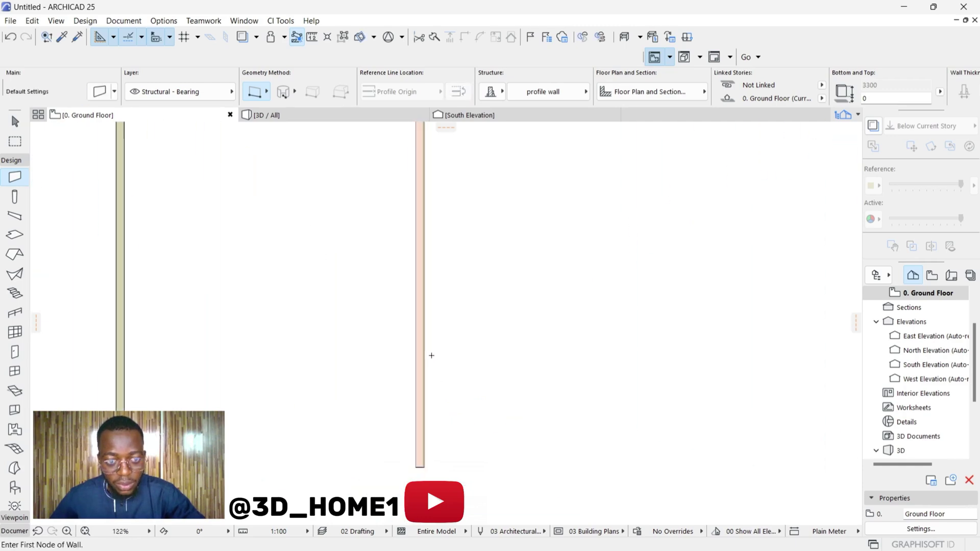
# Step: Examine the profile wall's finish blocks and projecting bands up close in 3D
pyautogui.click(287, 121)
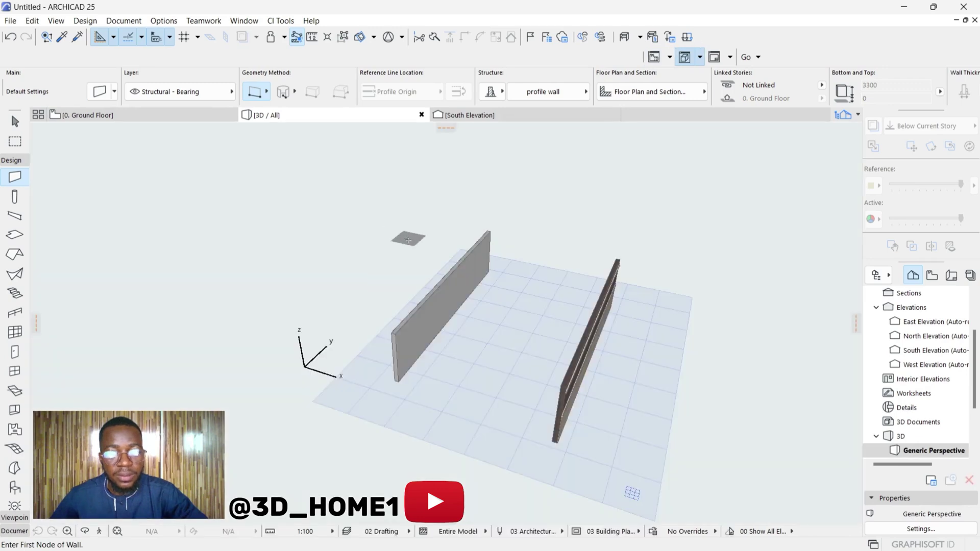
pyautogui.press('o')
pyautogui.moveTo(516, 387); pyautogui.dragTo(473, 279)
pyautogui.scroll(3, 555, 412)
pyautogui.scroll(3, 595, 245)
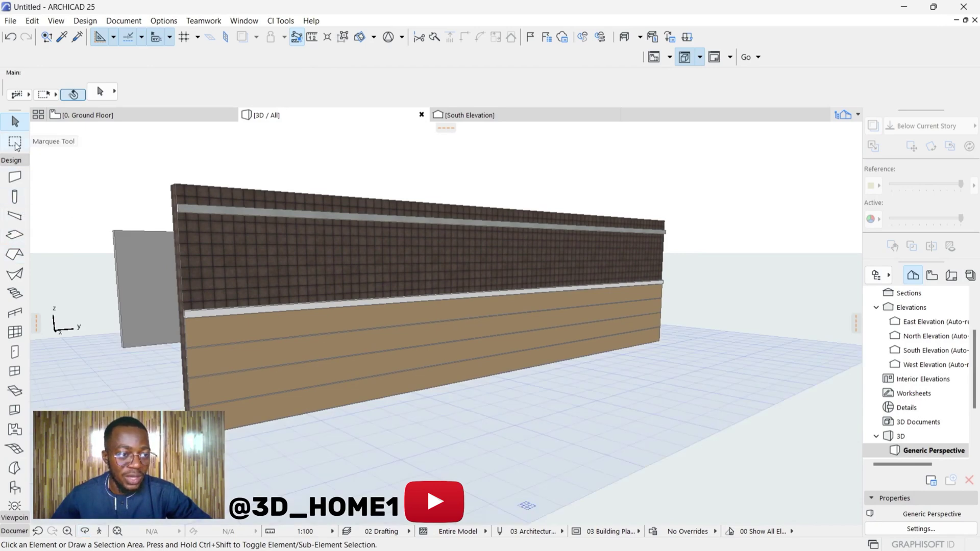
# Step: On the ground floor plan, place two default Window 25 windows in the vertical profile wall, opening toward the basic wall
pyautogui.press('F2')
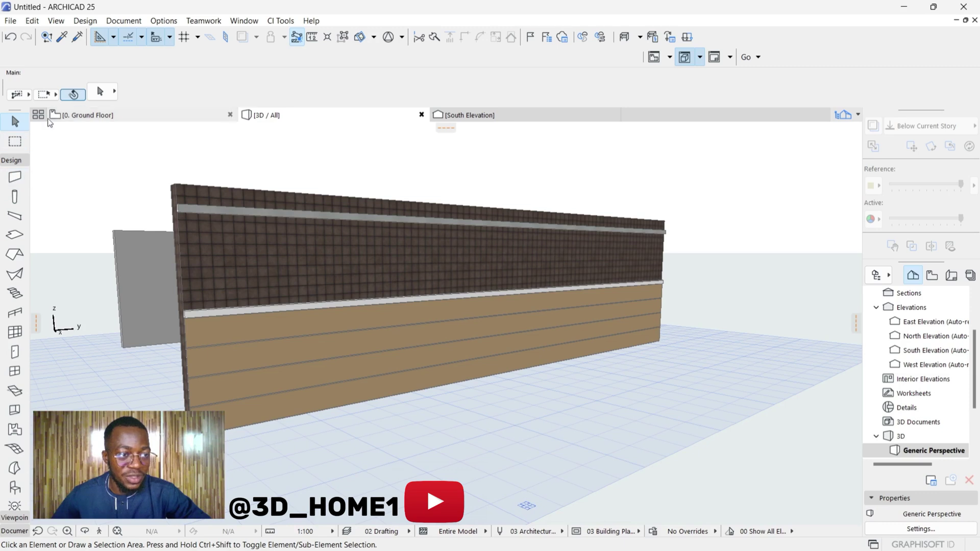
pyautogui.scroll(-3, 420, 382)
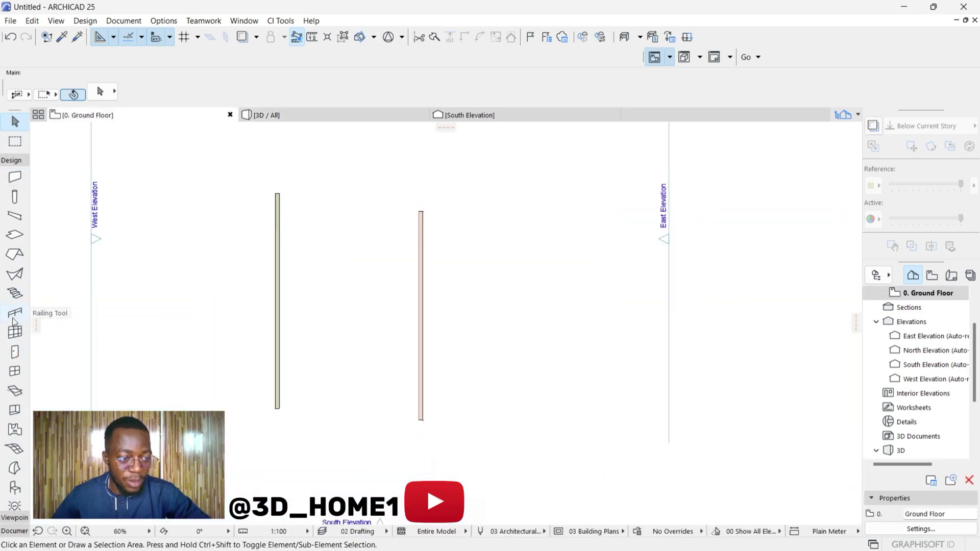
pyautogui.click(16, 376)
pyautogui.scroll(5, 423, 278)
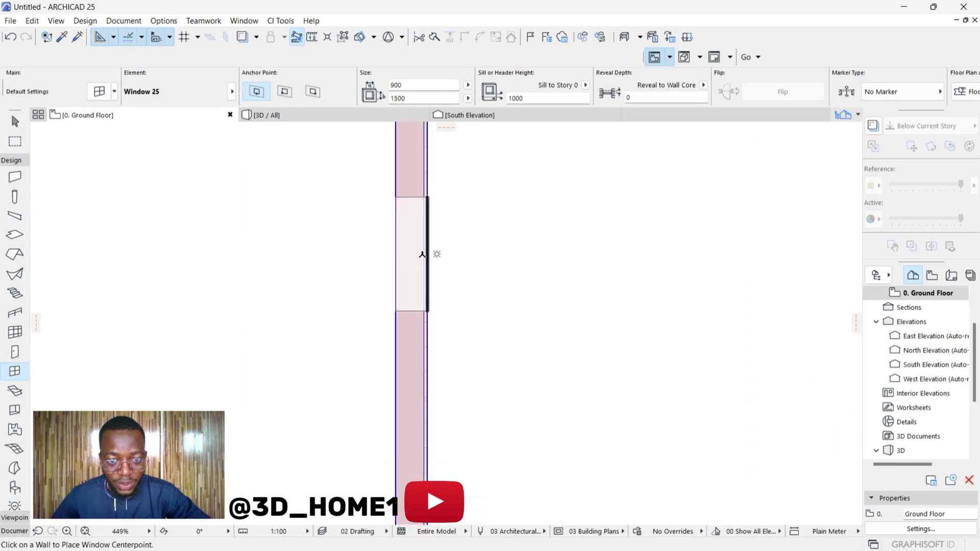
pyautogui.scroll(2, 422, 262)
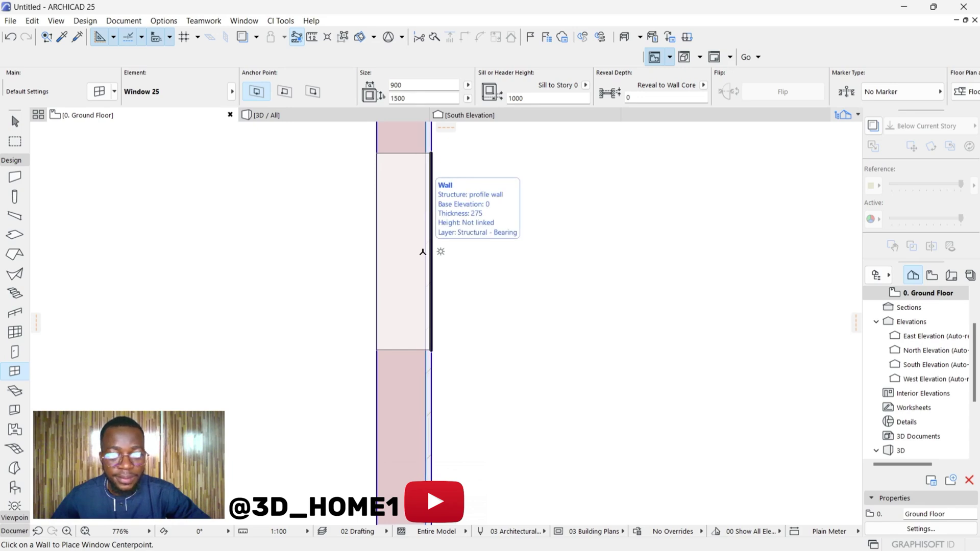
pyautogui.click(423, 252)
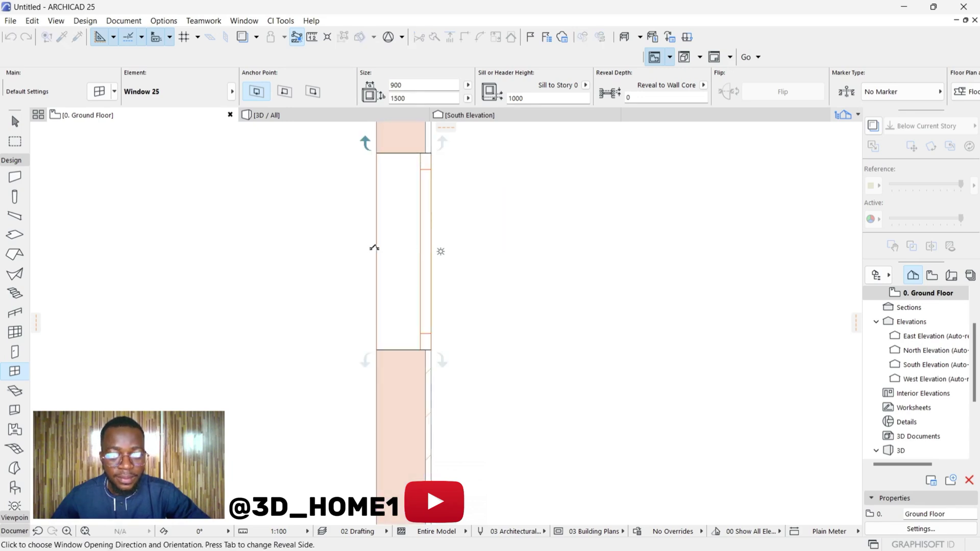
pyautogui.click(285, 247)
pyautogui.scroll(-5, 425, 335)
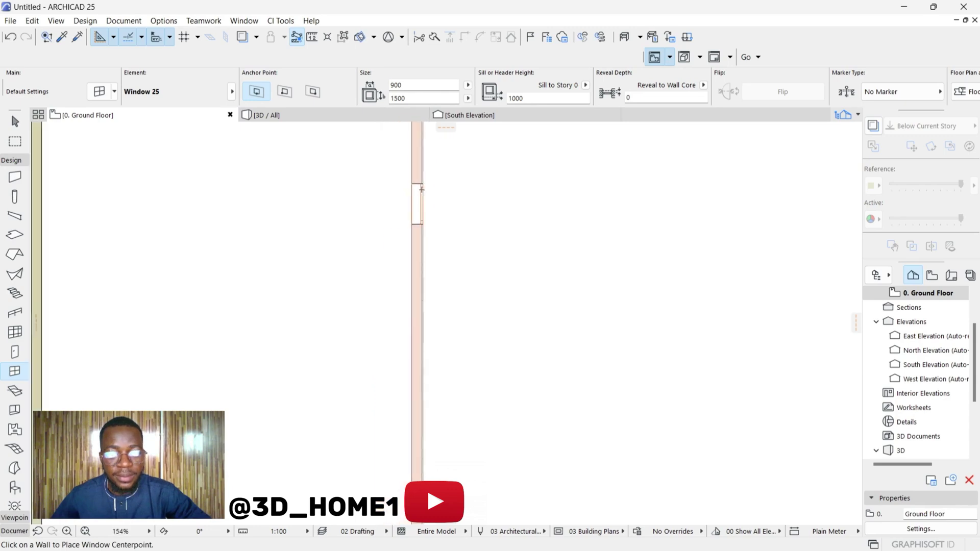
pyautogui.click(423, 347)
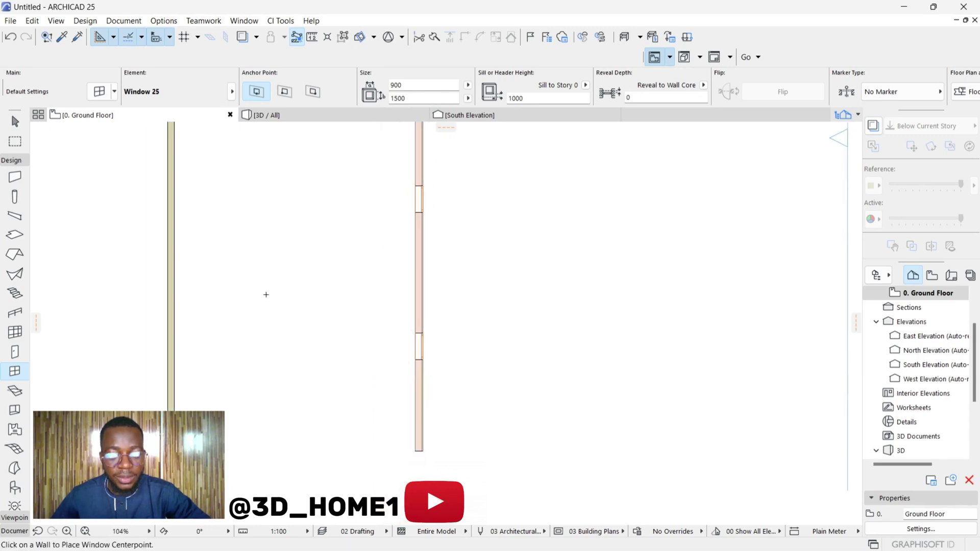
# Step: Place two Window 25 windows in the basic wall, one in its upper part and one lower down
pyautogui.click(180, 212)
pyautogui.click(168, 251)
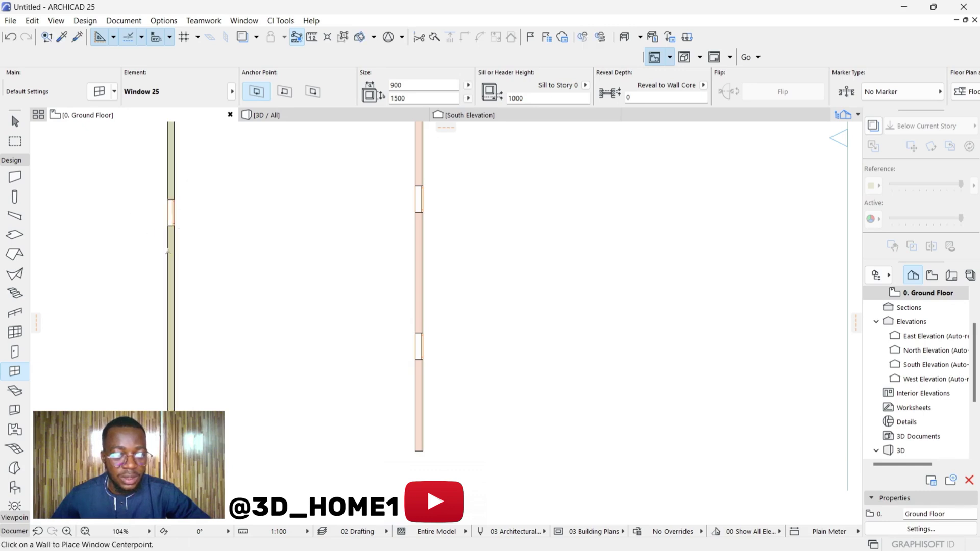
pyautogui.click(173, 337)
pyautogui.click(302, 339)
pyautogui.press('Escape')
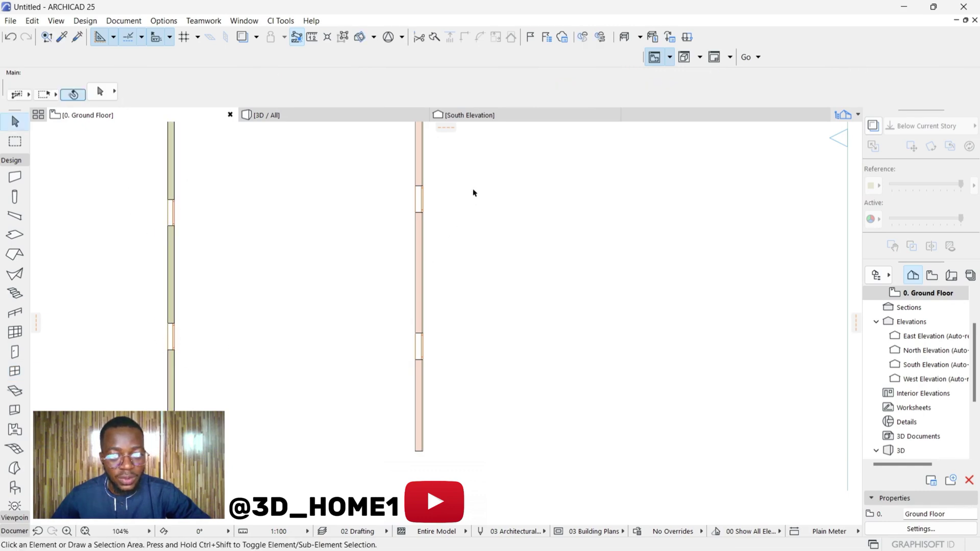
# Step: In 3D, move one profile-wall window horizontally by about one window width toward the other window
pyautogui.click(271, 115)
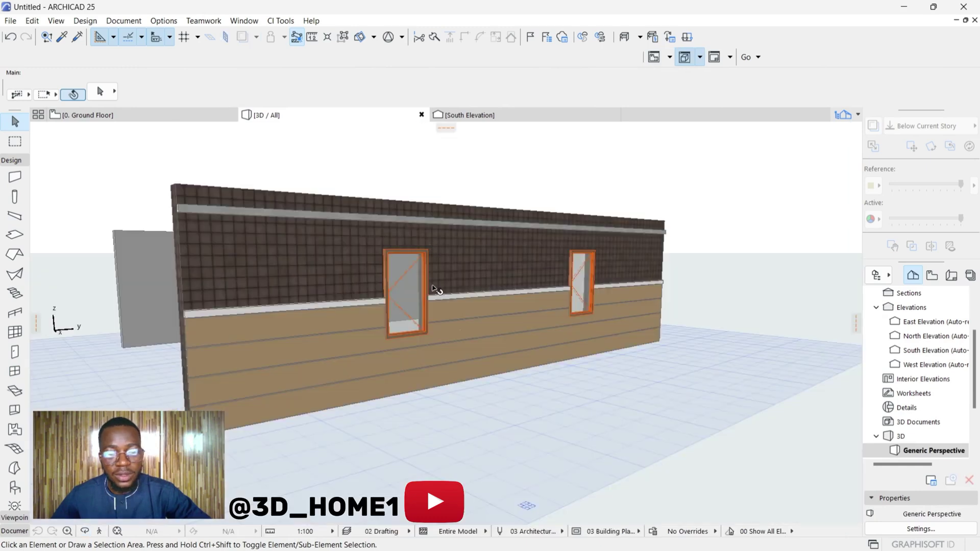
pyautogui.scroll(2, 409, 337)
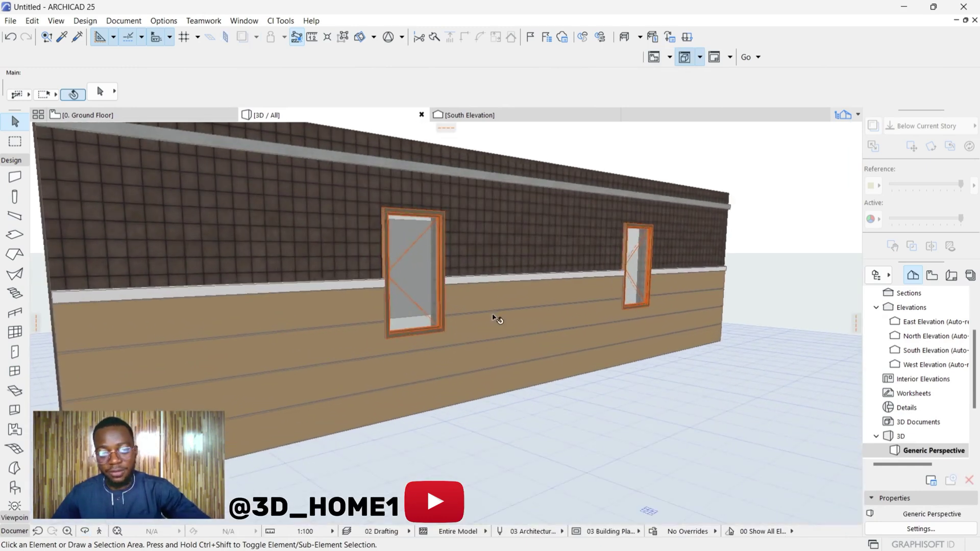
pyautogui.keyDown('shift'); pyautogui.moveTo(494, 317); pyautogui.dragTo(455, 328, button='middle'); pyautogui.keyUp('shift')
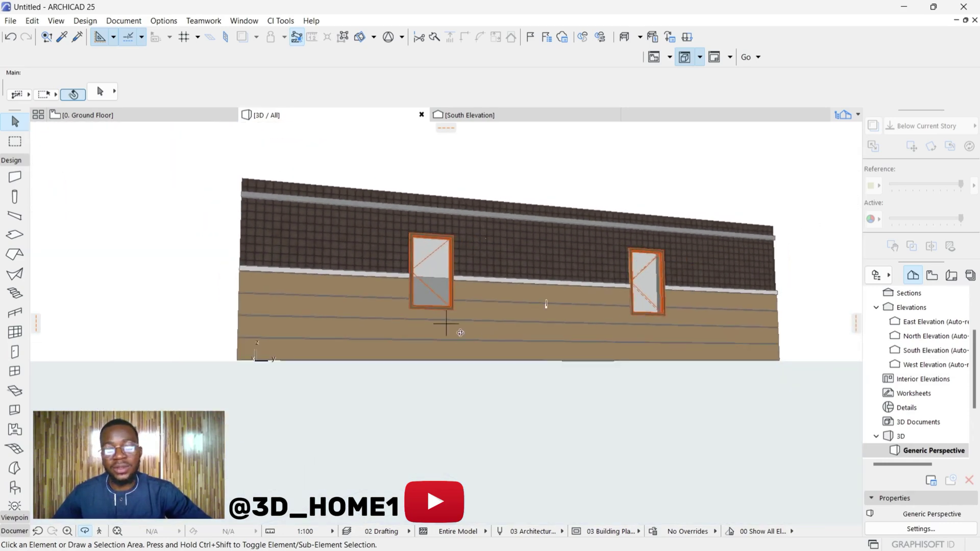
pyautogui.click(442, 272)
pyautogui.scroll(1, 446, 278)
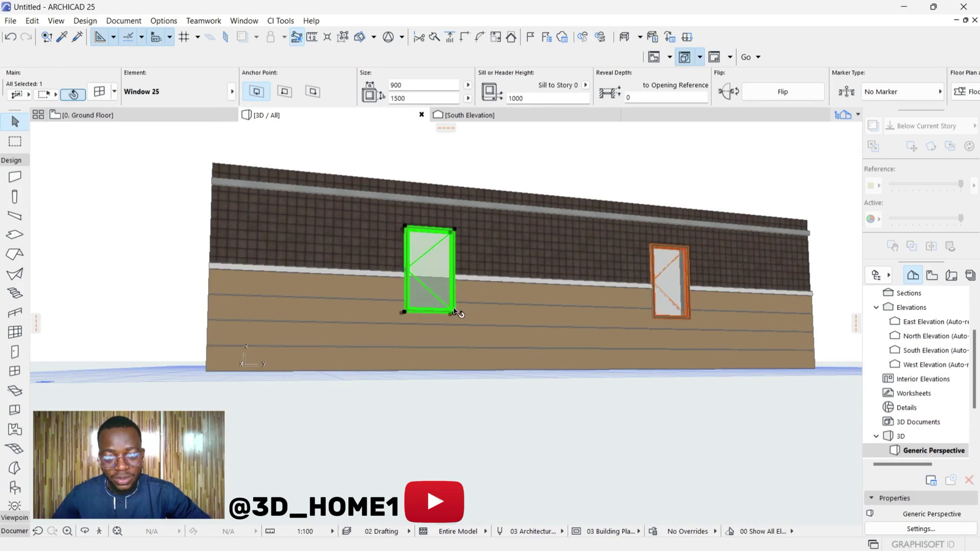
pyautogui.click(455, 312)
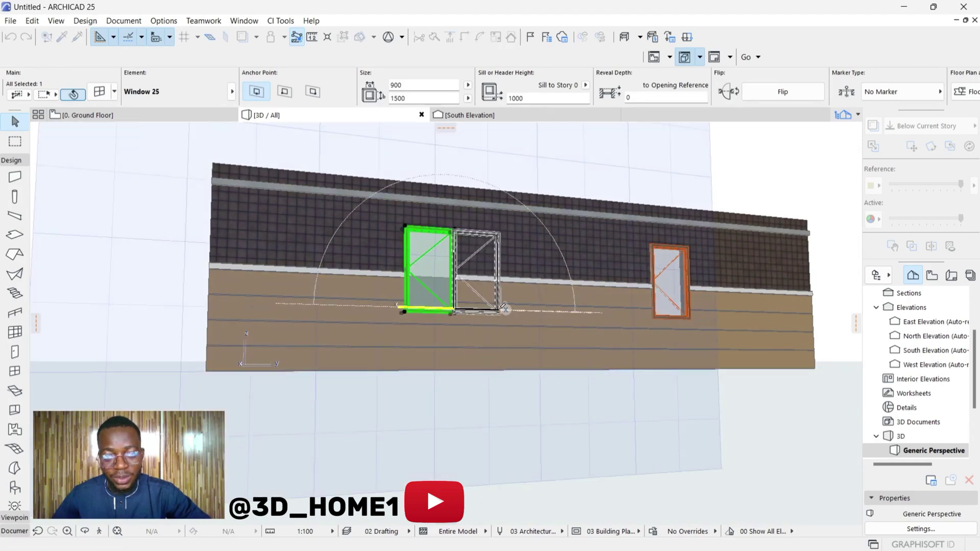
pyautogui.click(500, 313)
pyautogui.press('Escape')
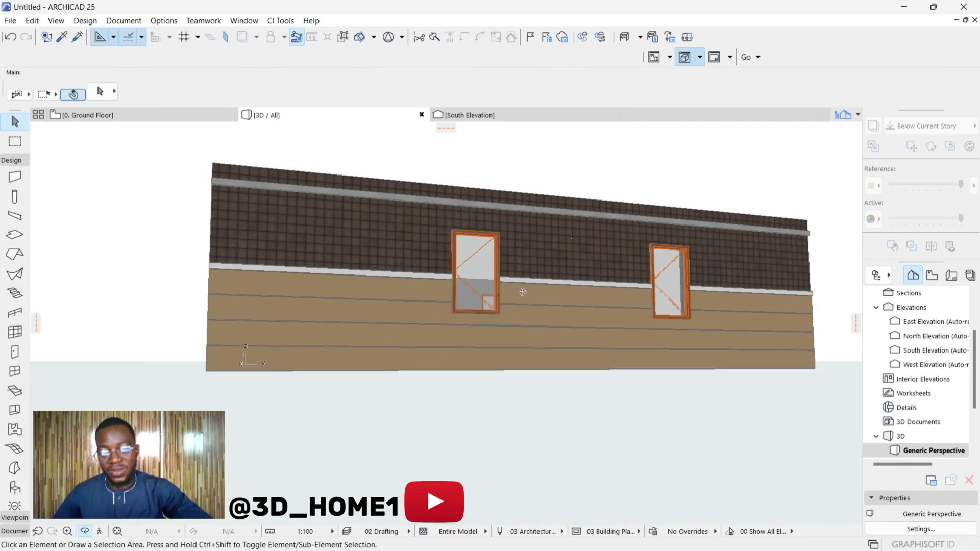
# Step: Edit the profile of the profile wall, set its full-height core component's building material to Plaster - Gypsum, and apply it to the wall
pyautogui.keyDown('shift'); pyautogui.moveTo(520, 287); pyautogui.dragTo(594, 374, button='middle'); pyautogui.keyUp('shift')
pyautogui.keyDown('shift'); pyautogui.moveTo(615, 221); pyautogui.dragTo(392, 305, button='middle'); pyautogui.keyUp('shift')
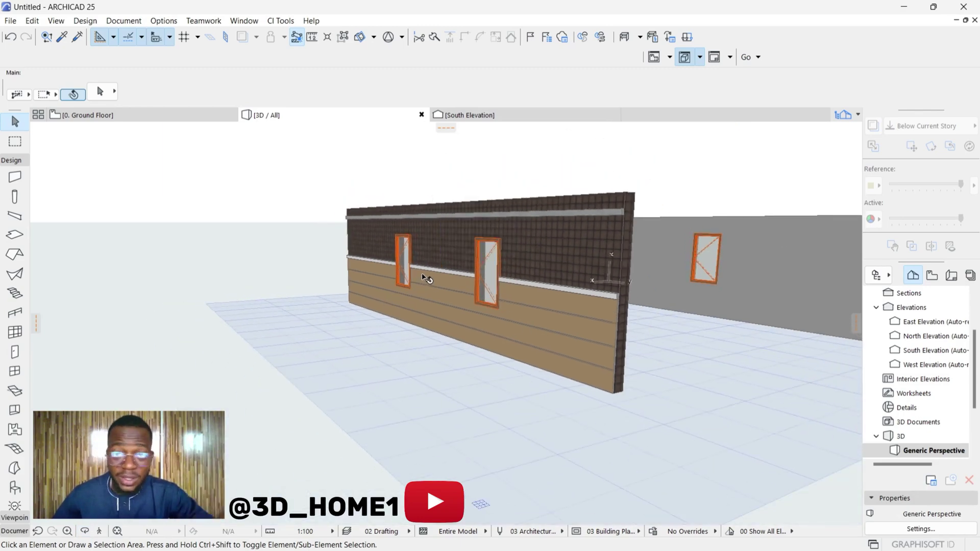
pyautogui.scroll(2, 582, 236)
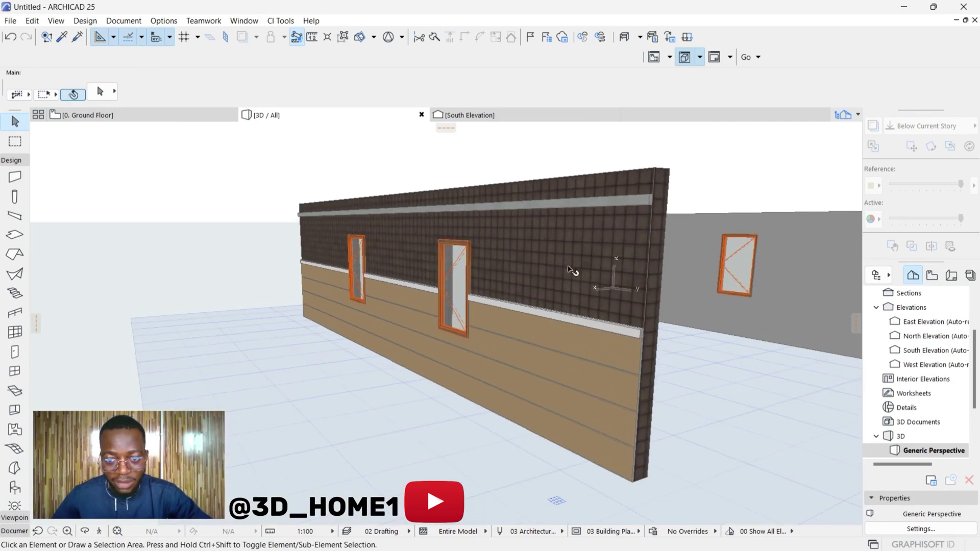
pyautogui.scroll(-2, 597, 287)
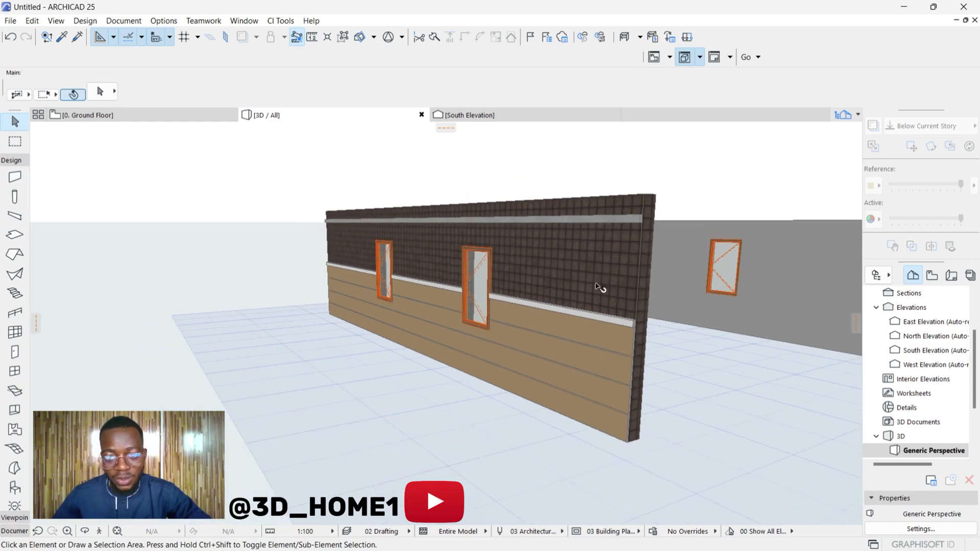
pyautogui.click(563, 274)
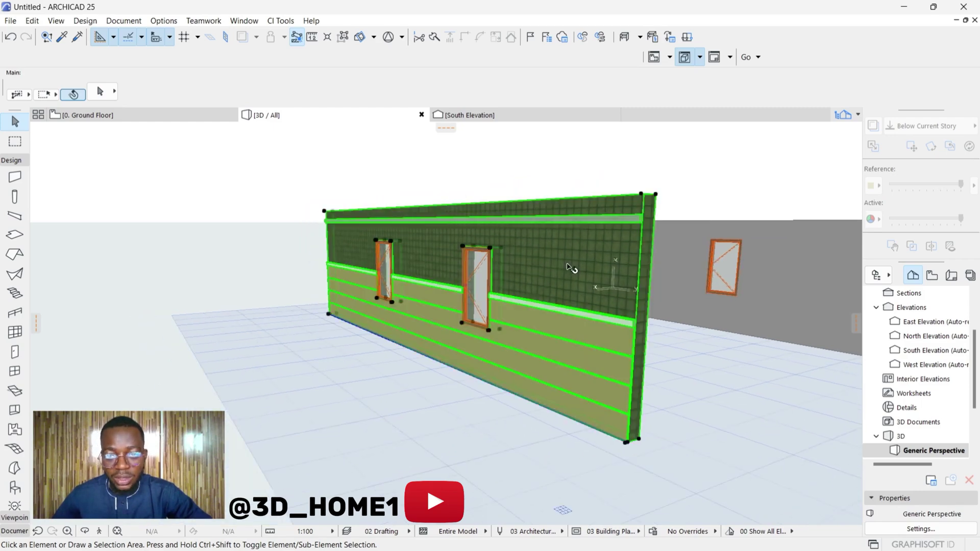
pyautogui.rightClick(568, 264)
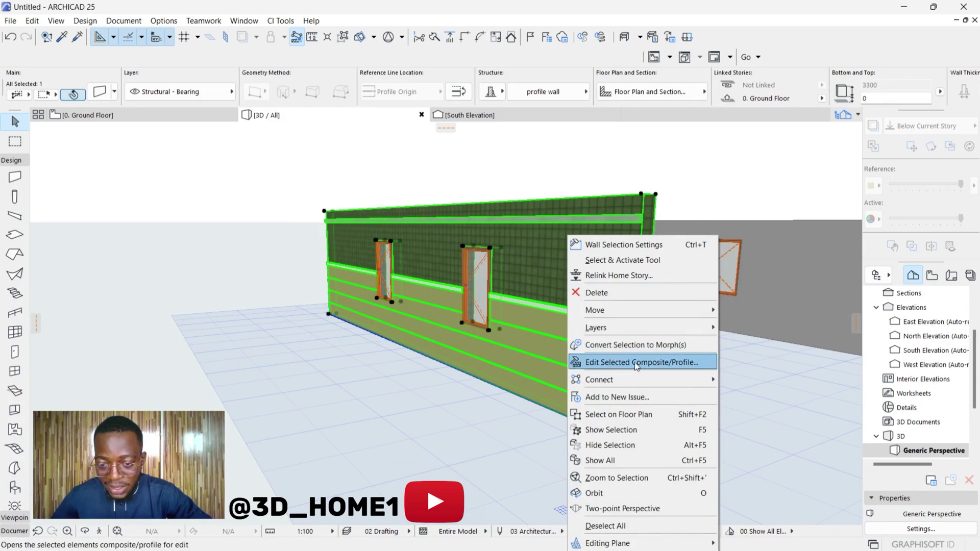
pyautogui.click(651, 361)
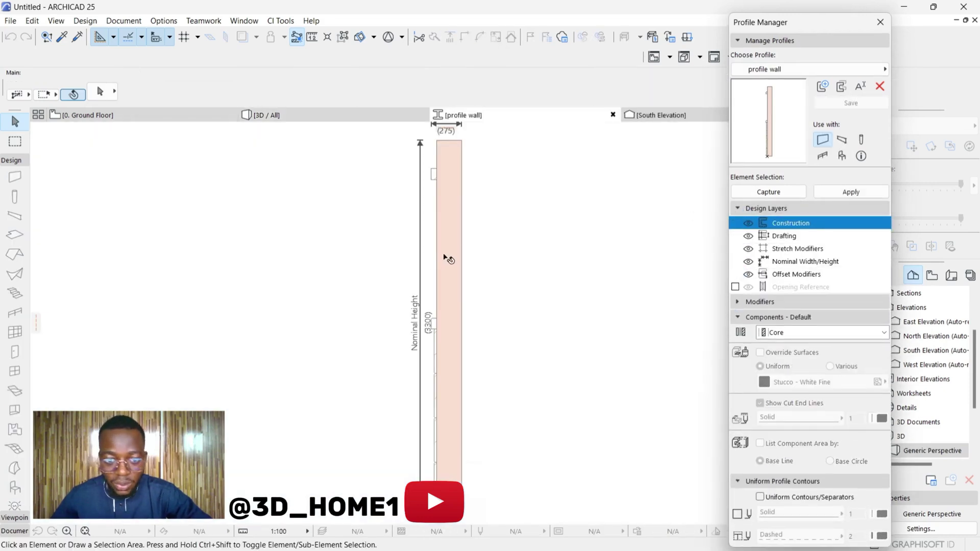
pyautogui.click(459, 252)
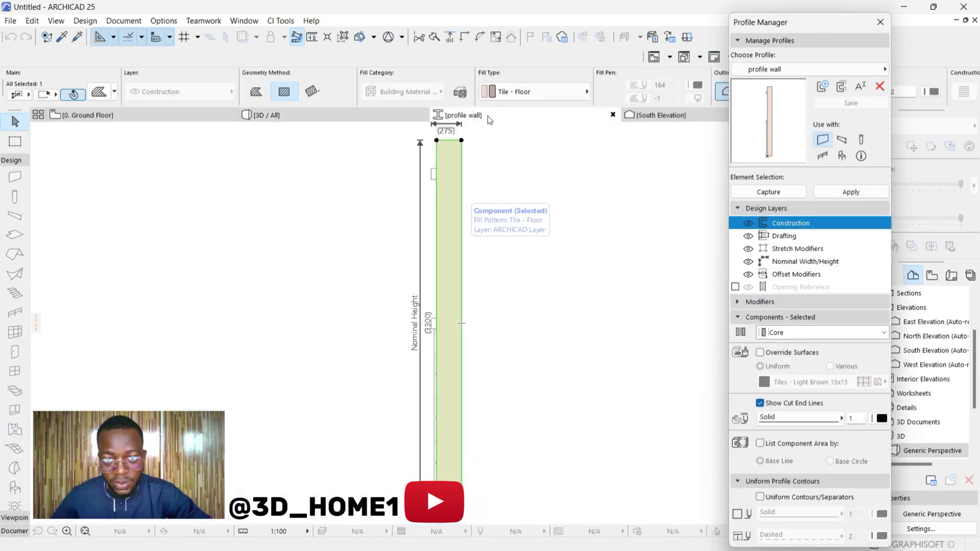
pyautogui.click(494, 93)
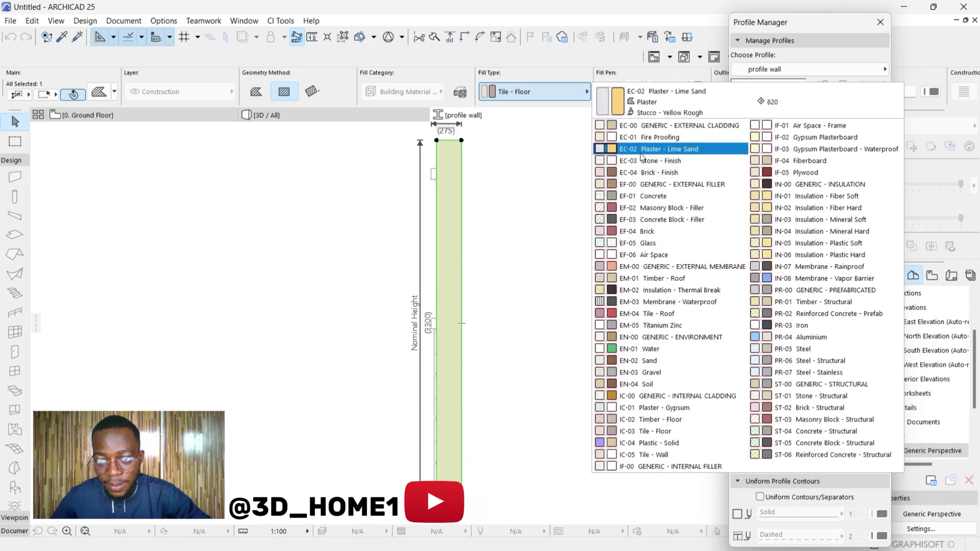
pyautogui.click(641, 412)
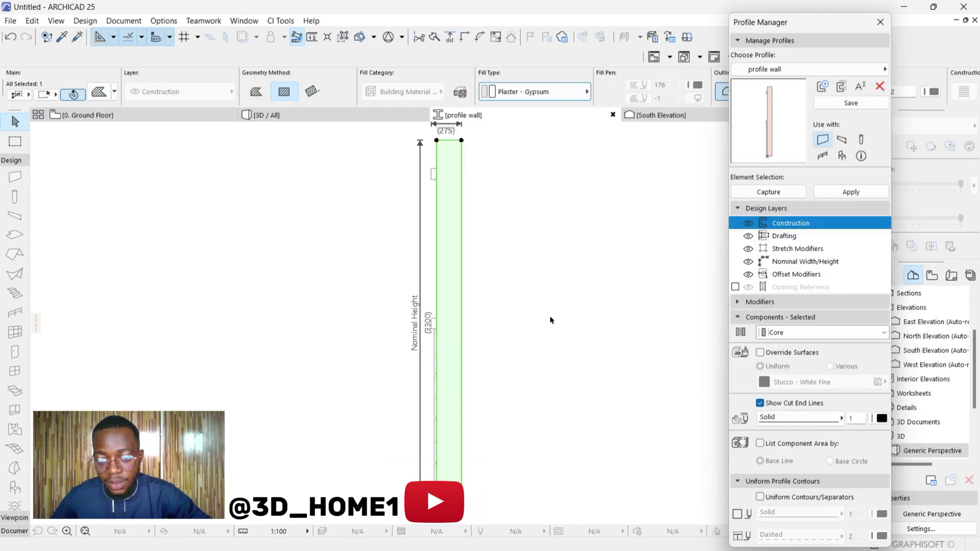
pyautogui.click(839, 191)
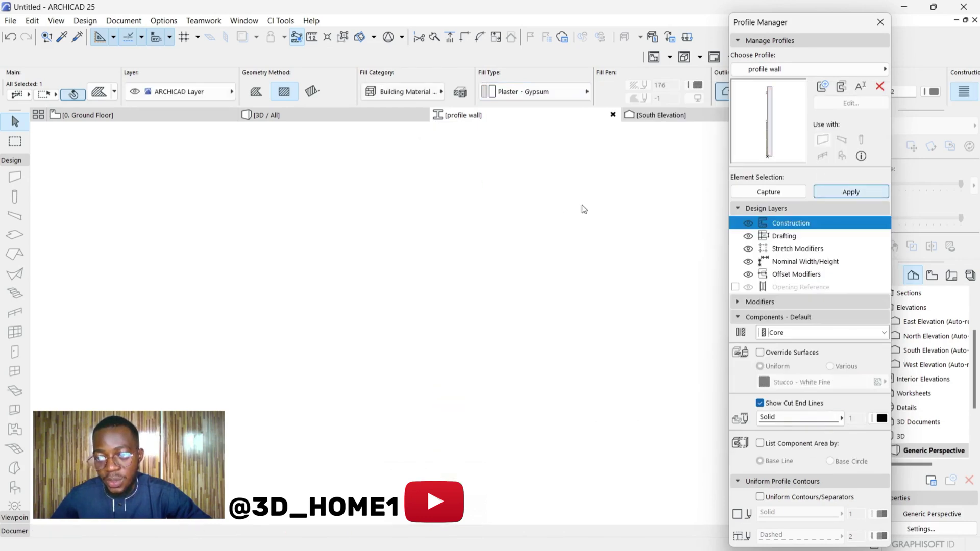
pyautogui.click(880, 22)
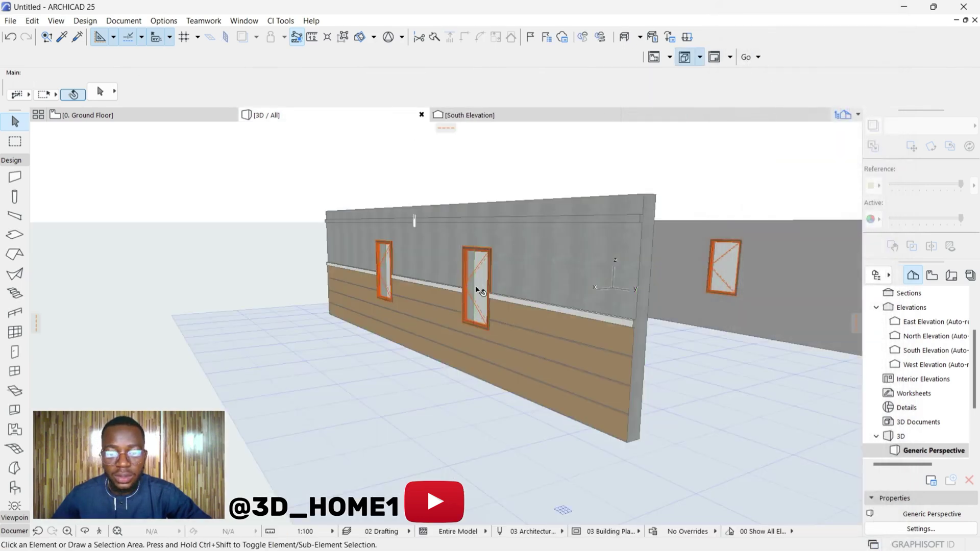
# Step: Select the profile wall with the wood siding in 3D and open its profile for editing
pyautogui.scroll(5, 476, 289)
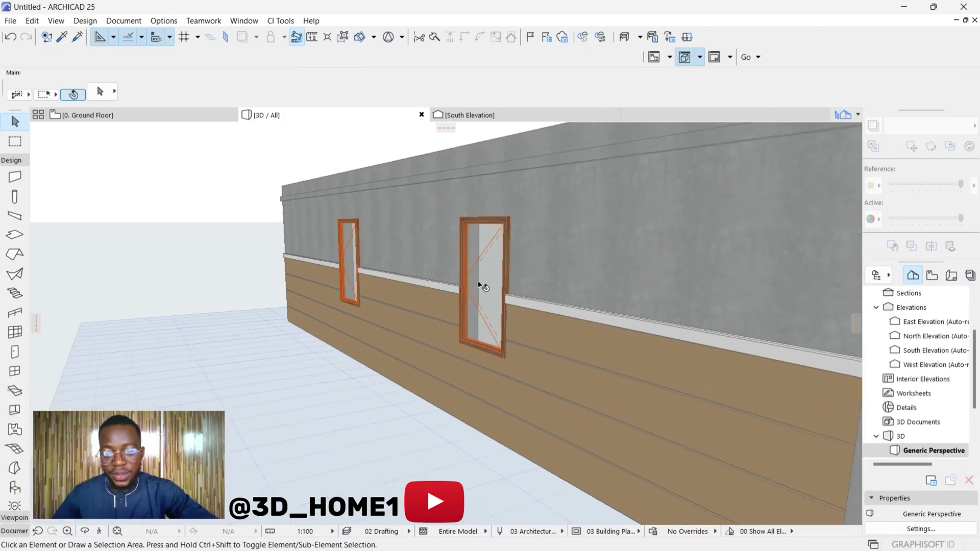
pyautogui.scroll(1, 478, 284)
pyautogui.press('o')
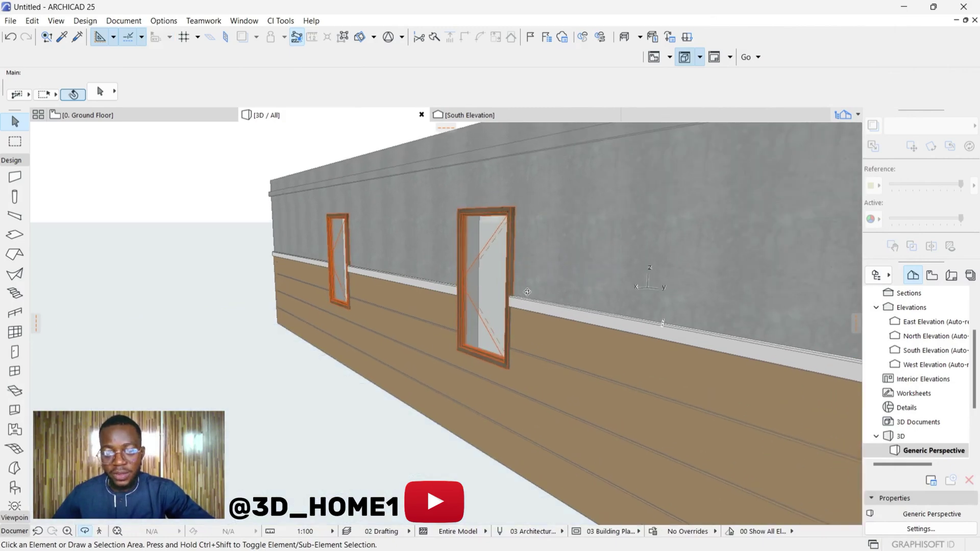
pyautogui.moveTo(527, 292); pyautogui.dragTo(622, 271)
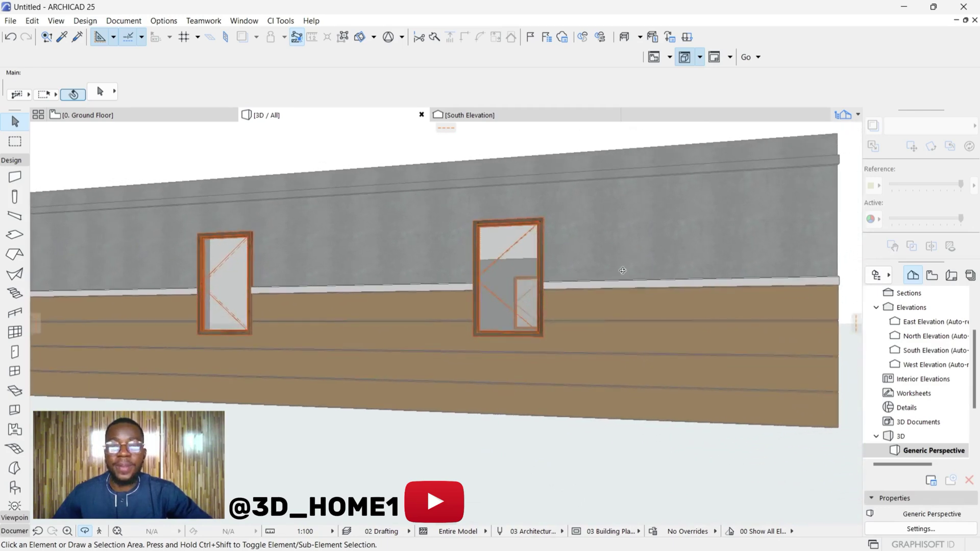
pyautogui.scroll(-4, 613, 278)
pyautogui.moveTo(324, 290); pyautogui.dragTo(536, 230)
pyautogui.click(717, 255)
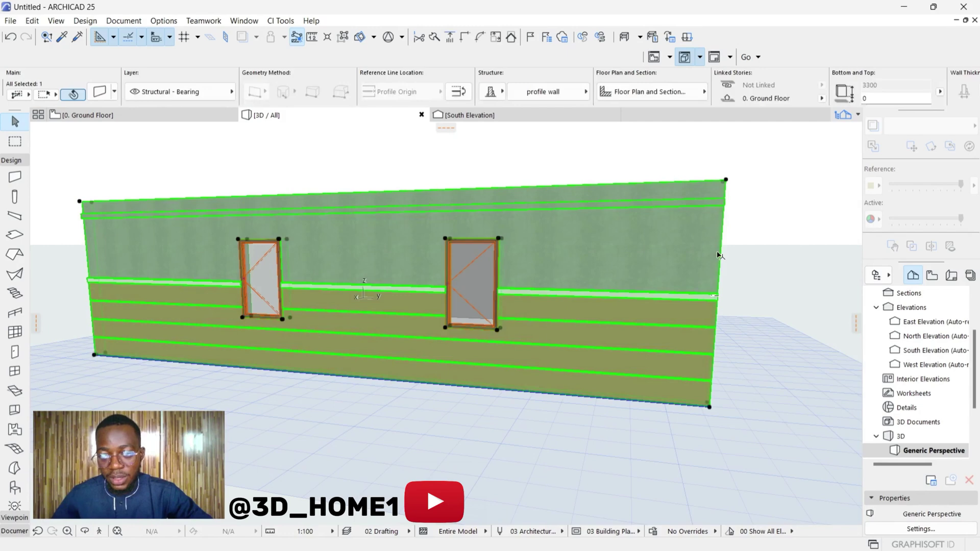
pyautogui.rightClick(717, 256)
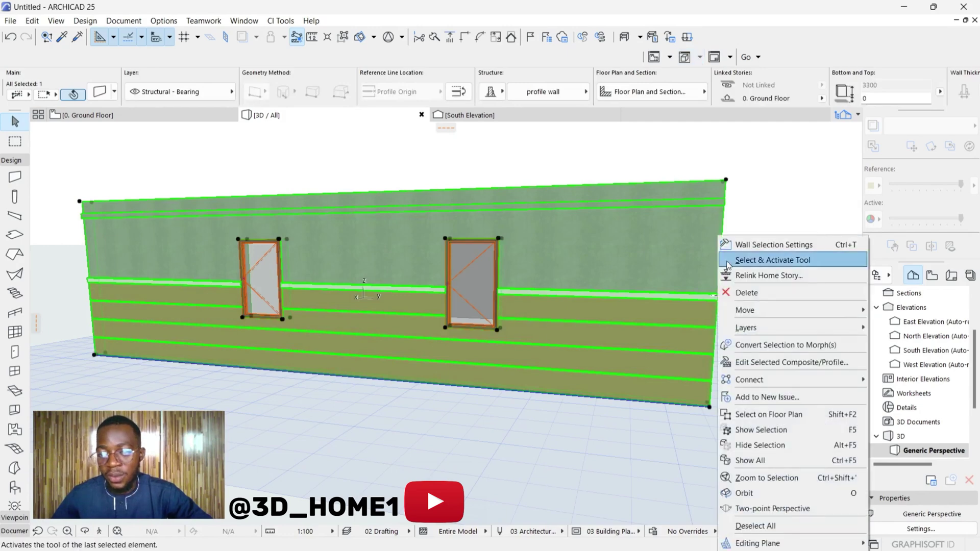
pyautogui.click(767, 362)
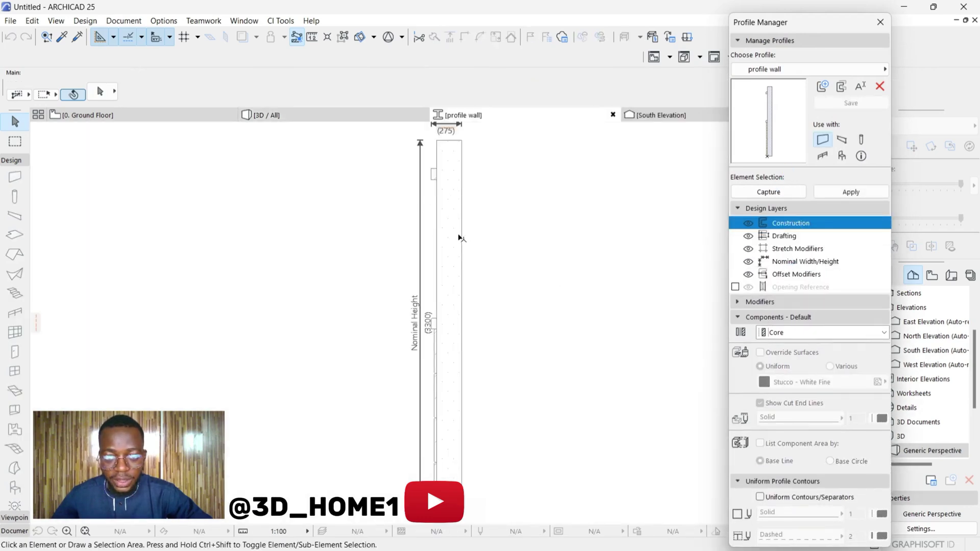
# Step: Override the full-height core component's surface uniformly with Paint - Glossy White, apply it to the wall, and close the profile editor
pyautogui.click(459, 237)
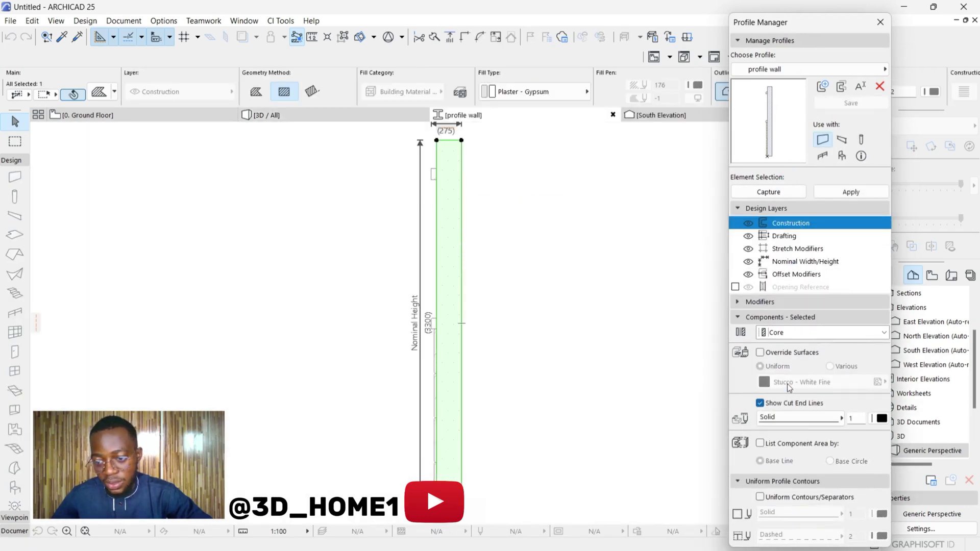
pyautogui.click(760, 352)
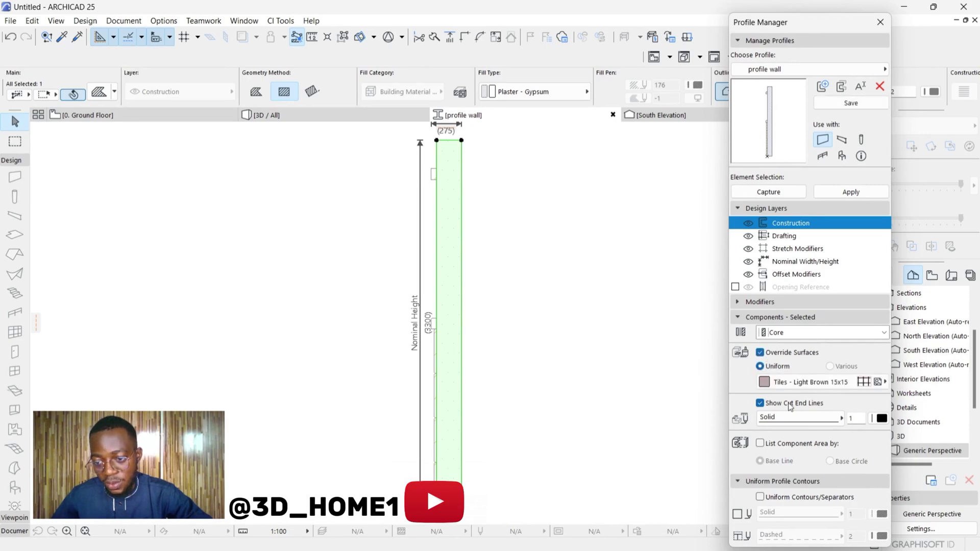
pyautogui.click(773, 382)
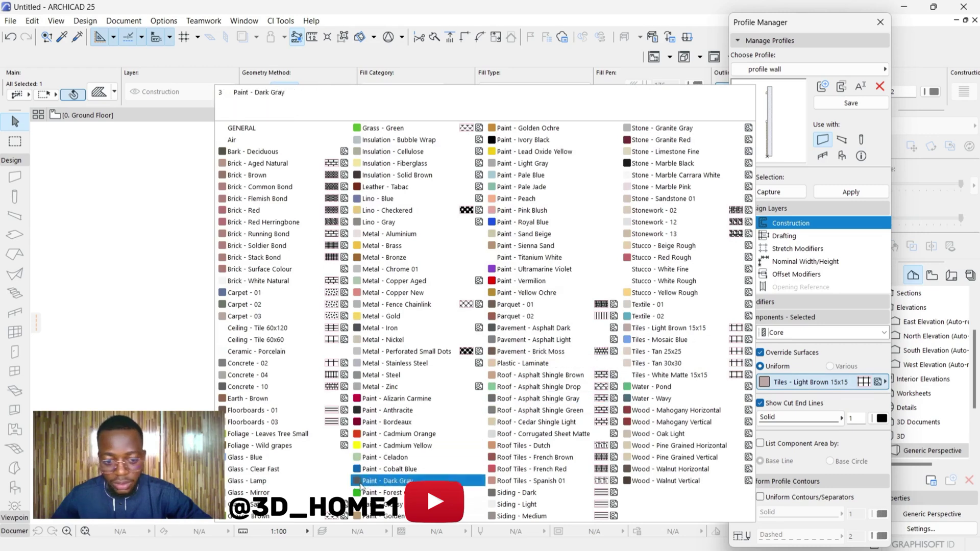
pyautogui.click(368, 504)
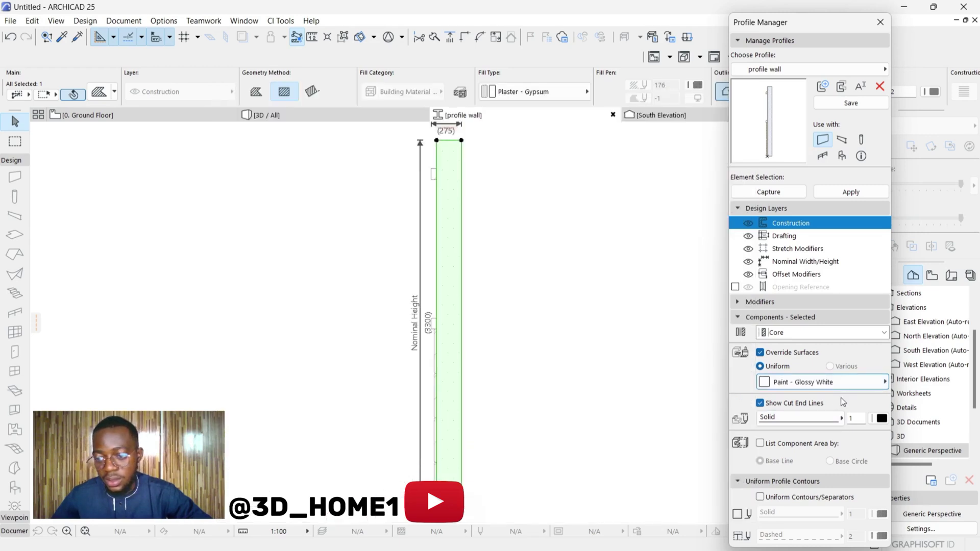
pyautogui.click(851, 192)
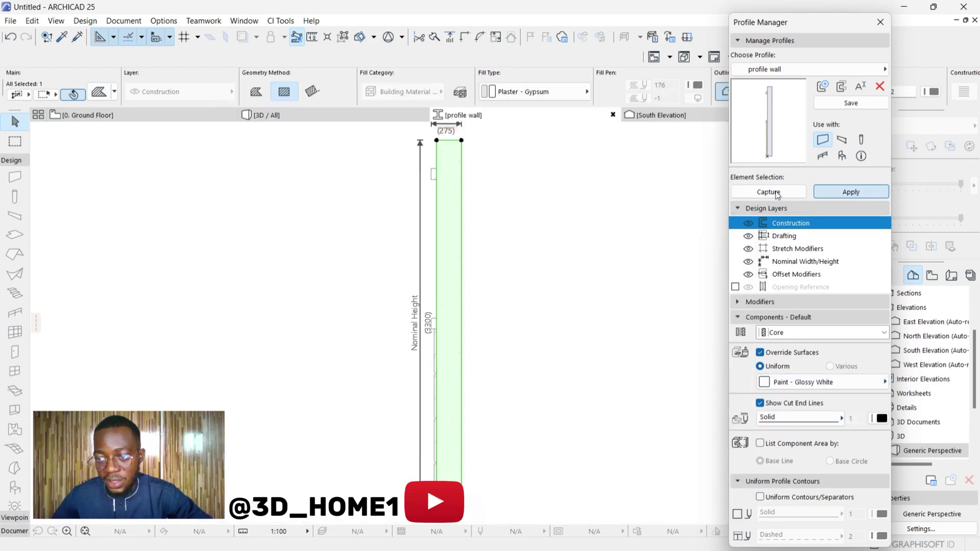
pyautogui.click(508, 246)
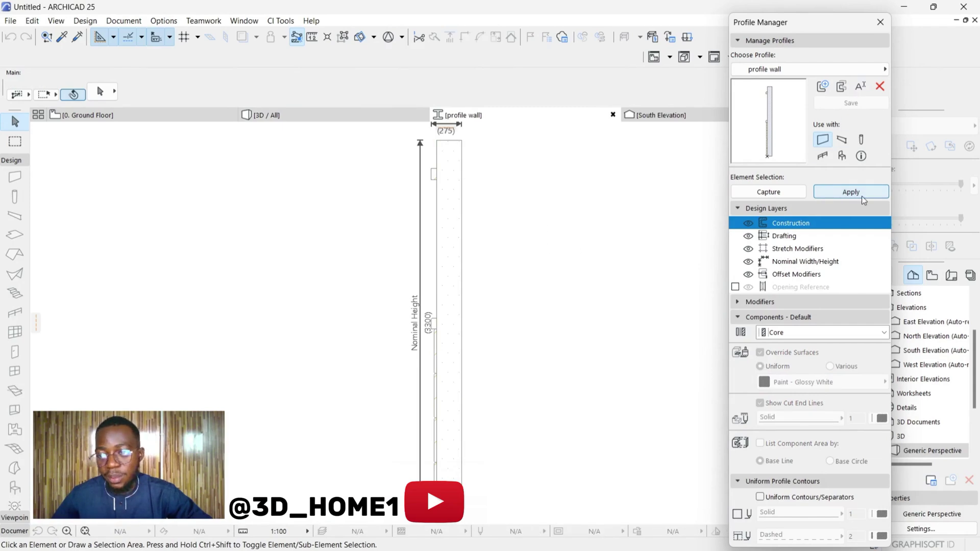
pyautogui.click(613, 114)
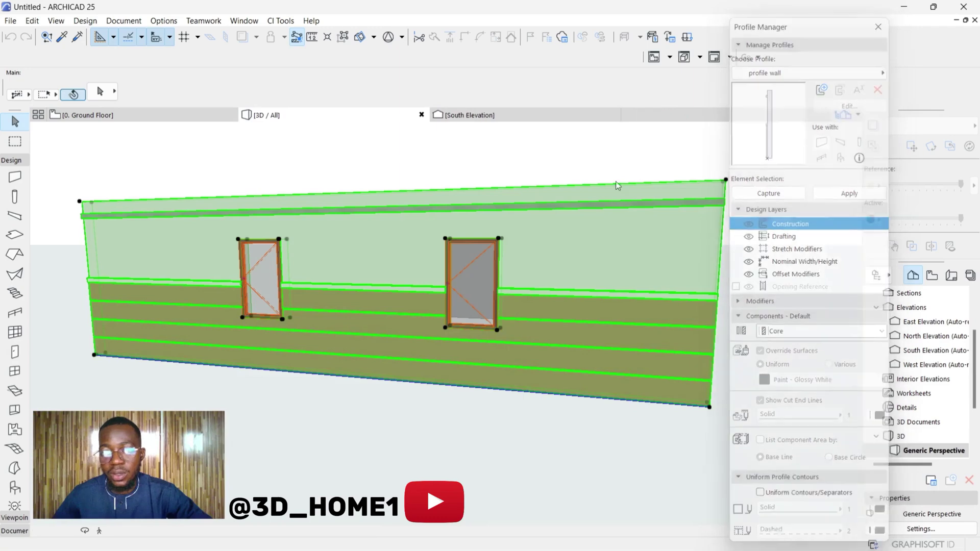
pyautogui.click(586, 407)
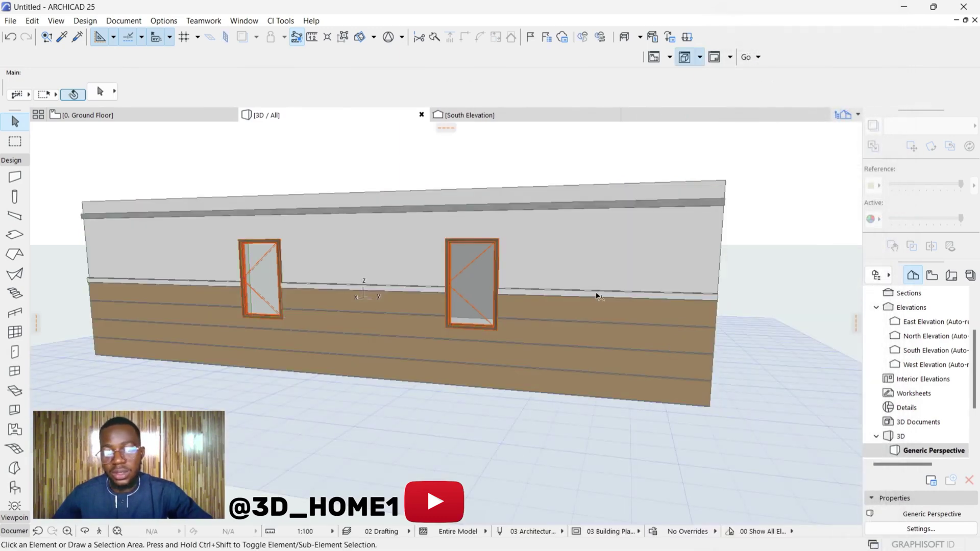
# Step: Examine the profile wall's surface finish, mouldings and window openings from several angles in 3D
pyautogui.keyDown('shift'); pyautogui.moveTo(570, 309); pyautogui.dragTo(434, 321, button='middle'); pyautogui.keyUp('shift')
pyautogui.scroll(4, 579, 355)
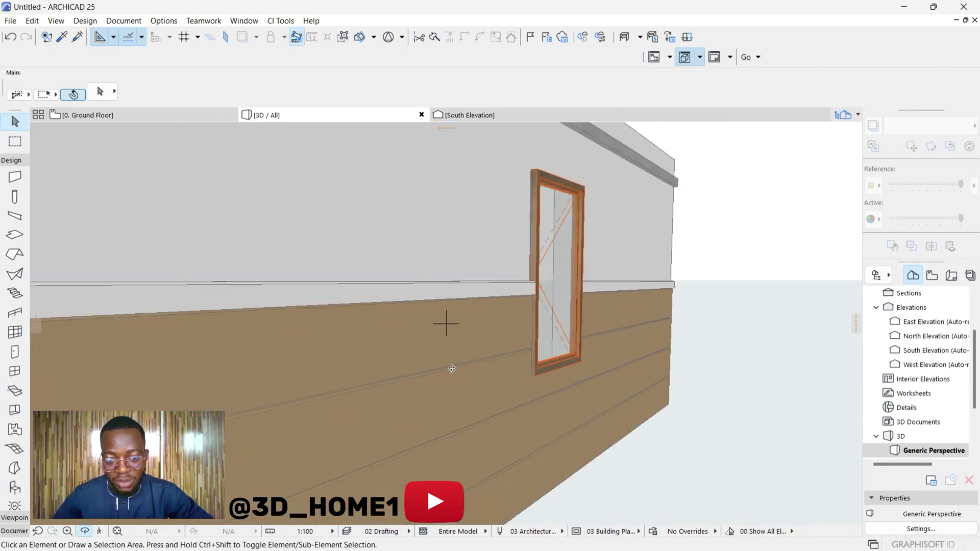
pyautogui.keyDown('shift'); pyautogui.moveTo(445, 394); pyautogui.dragTo(434, 288, button='middle'); pyautogui.keyUp('shift')
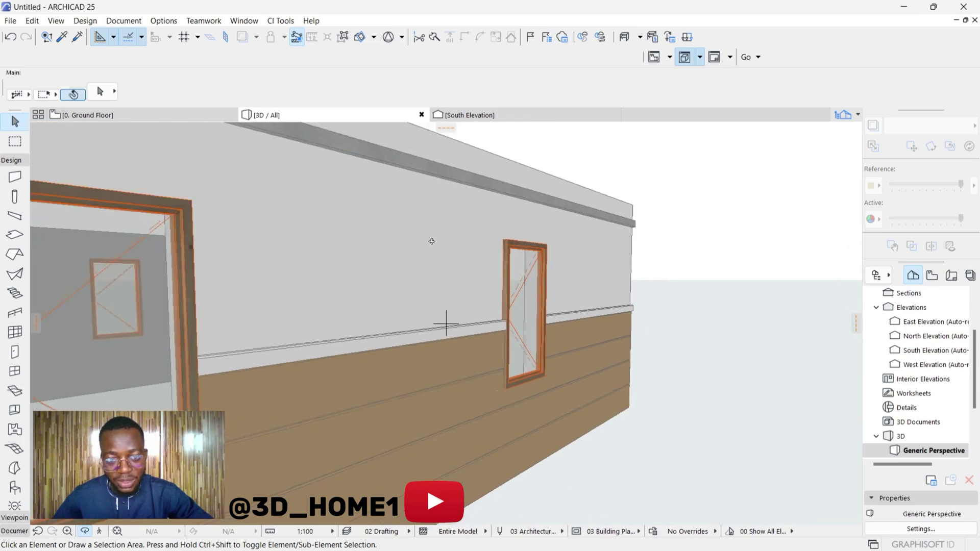
pyautogui.keyDown('shift'); pyautogui.moveTo(431, 240); pyautogui.dragTo(551, 335, button='middle'); pyautogui.keyUp('shift')
pyautogui.scroll(-3, 468, 286)
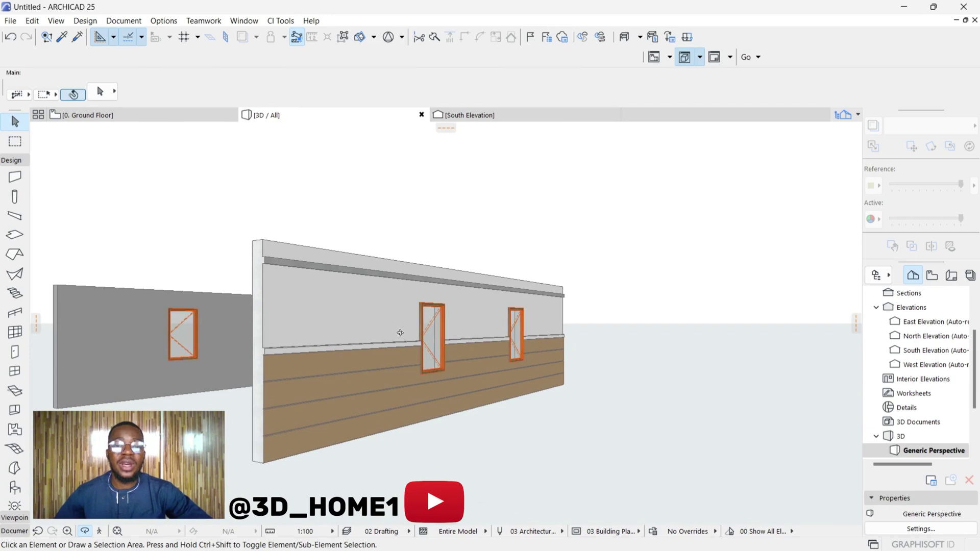
pyautogui.scroll(5, 398, 332)
pyautogui.keyDown('shift'); pyautogui.moveTo(482, 328); pyautogui.dragTo(555, 313, button='middle'); pyautogui.keyUp('shift')
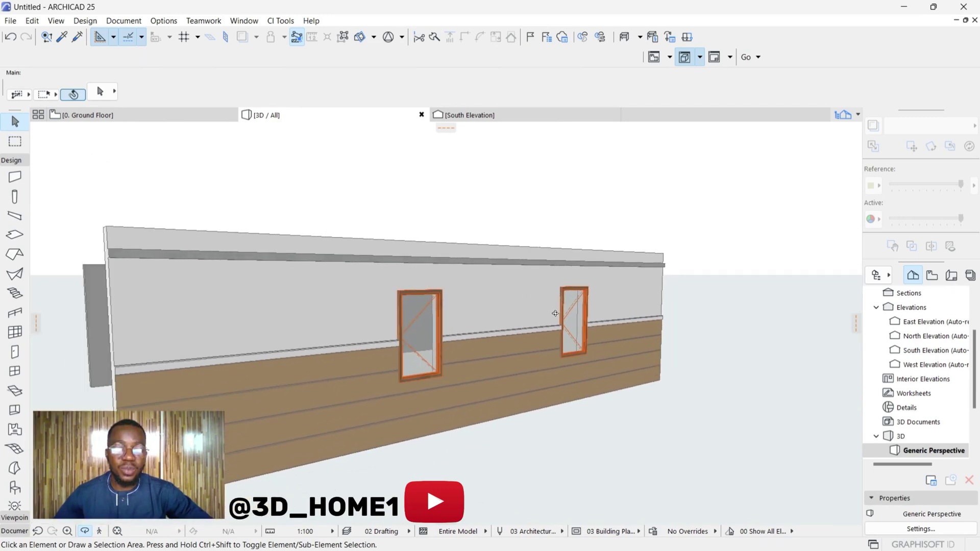
pyautogui.keyDown('shift'); pyautogui.moveTo(404, 345); pyautogui.dragTo(468, 312, button='middle'); pyautogui.keyUp('shift')
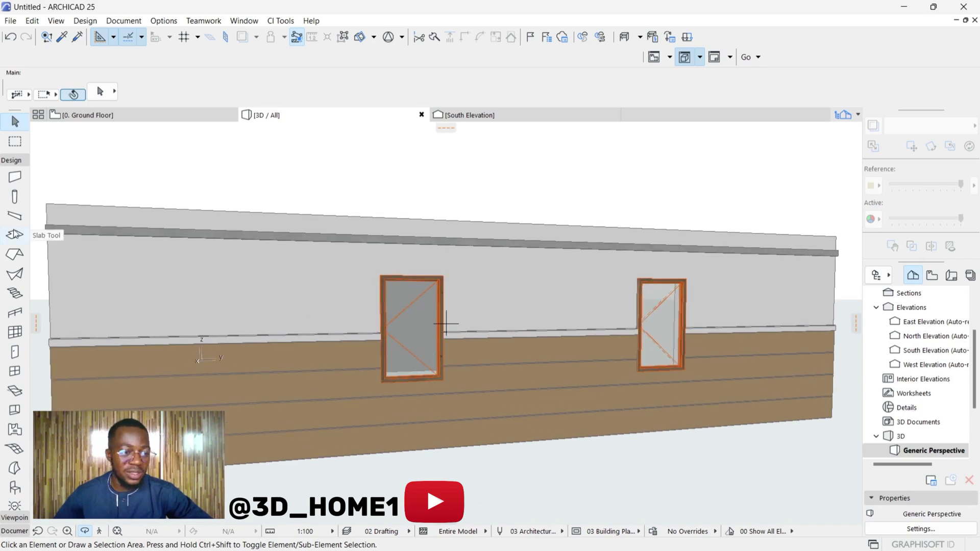
# Step: Place a default 900 × 2100 Door 25 in the profile wall, between the wall's end and the nearer window
pyautogui.click(14, 352)
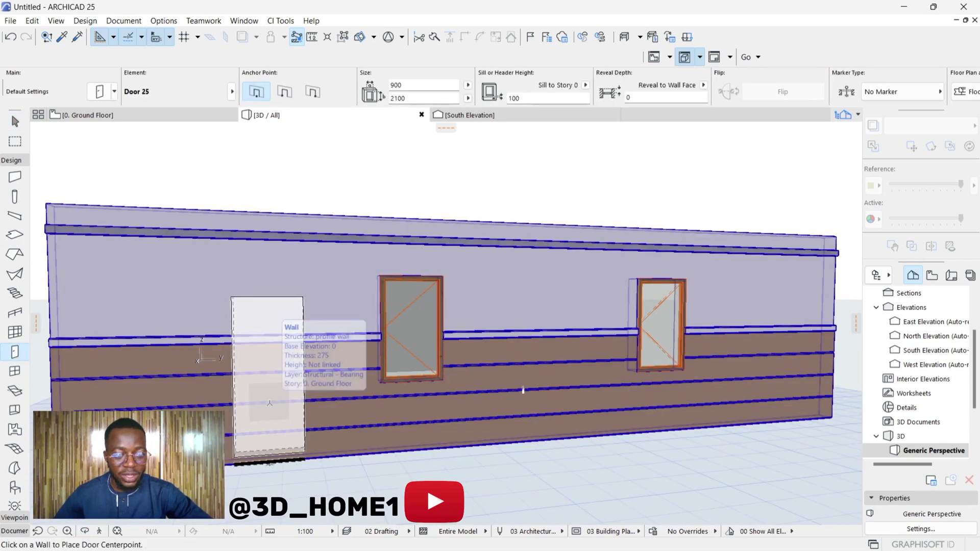
pyautogui.click(233, 381)
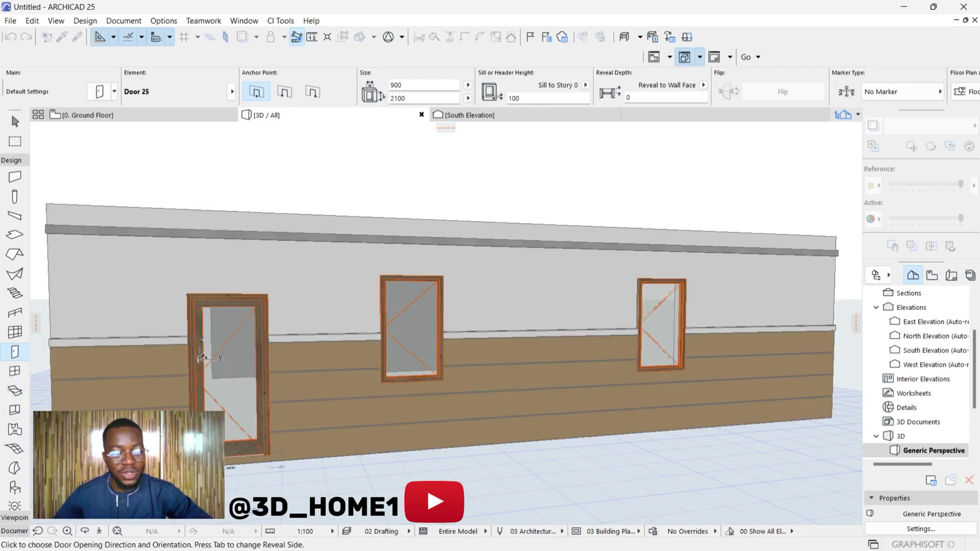
pyautogui.scroll(-2, 256, 411)
pyautogui.scroll(3, 250, 379)
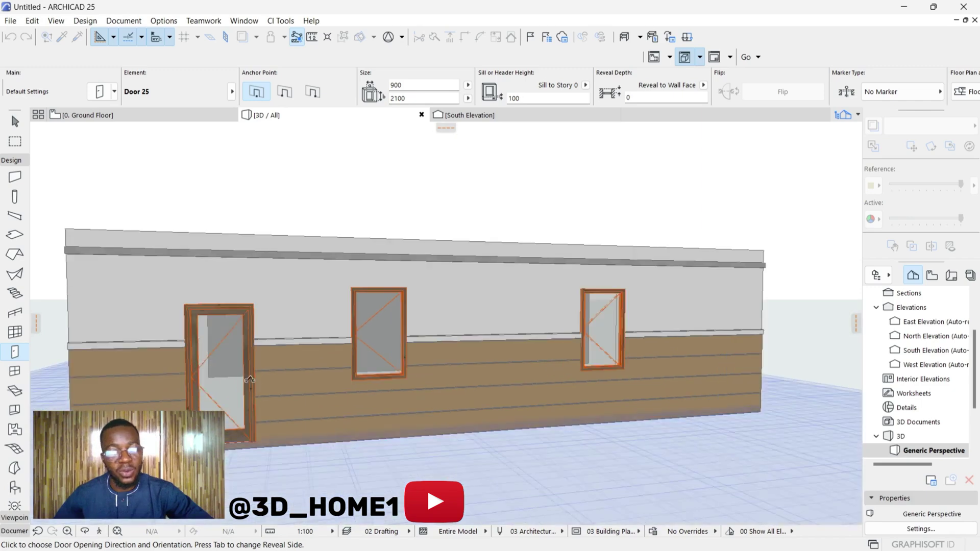
pyautogui.press('Escape')
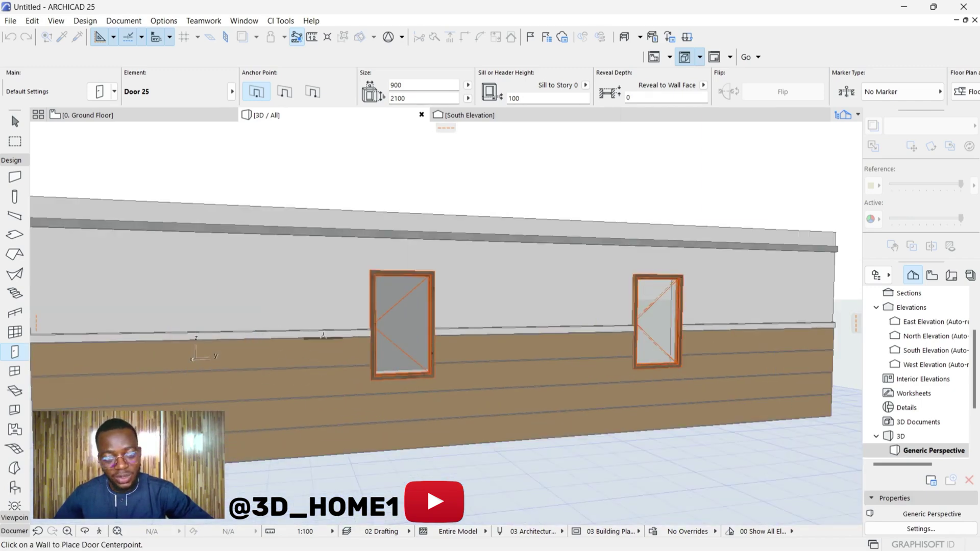
pyautogui.click(207, 368)
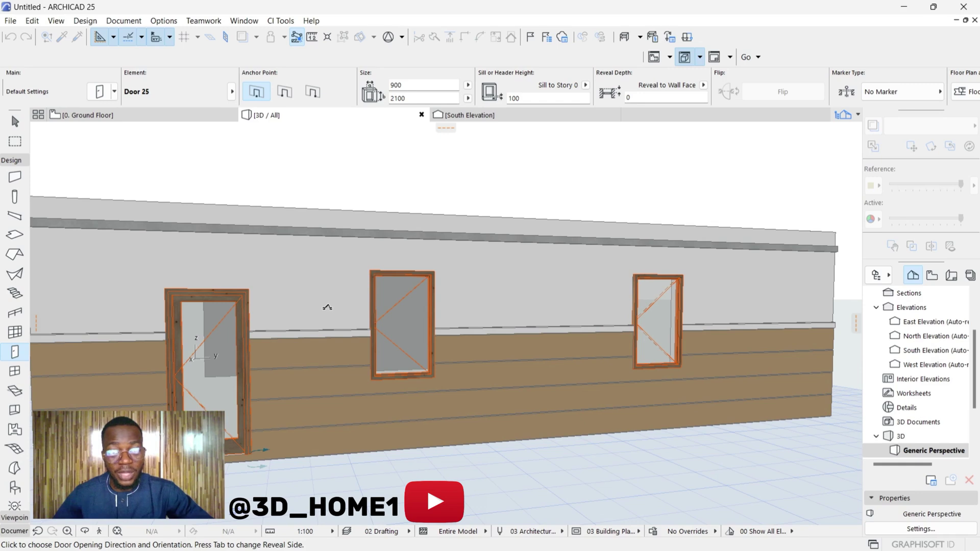
pyautogui.scroll(-2, 491, 332)
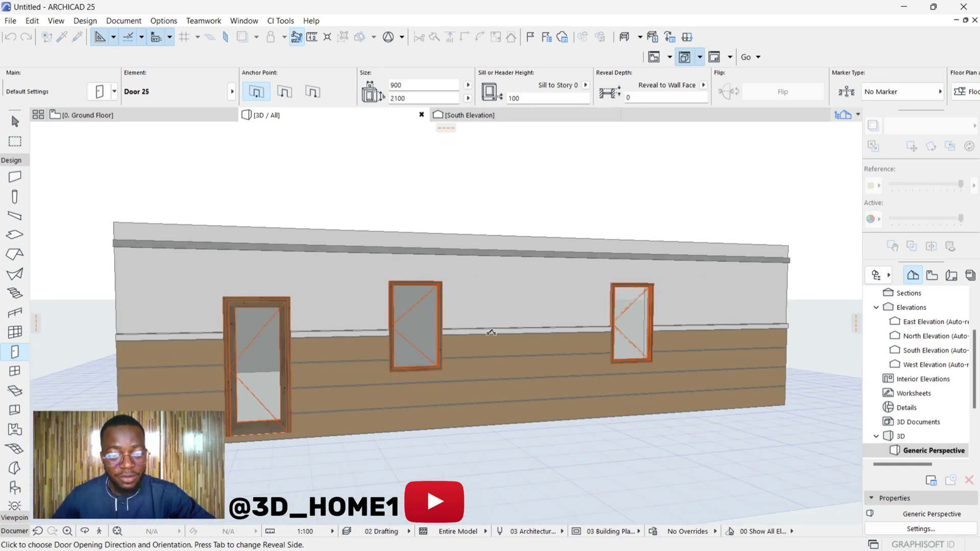